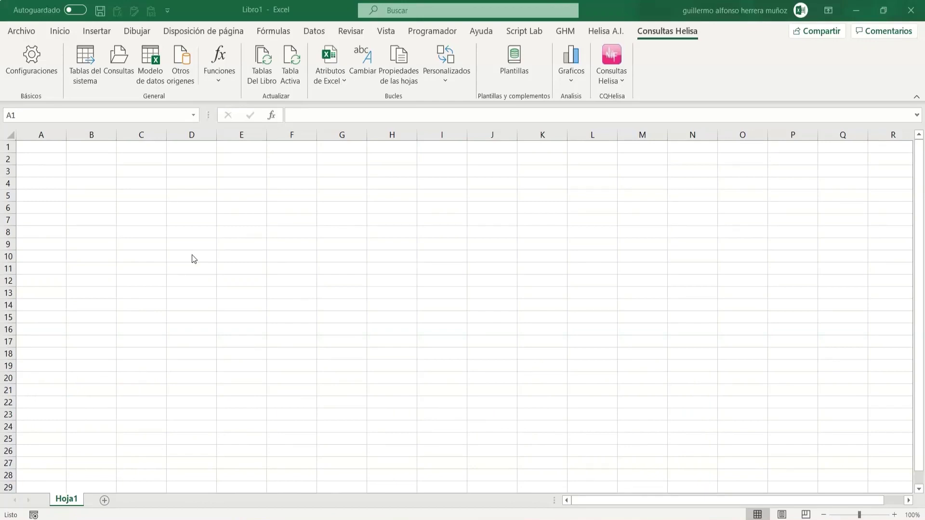
Review the query design options in the Consultas Helisa general parameters and save the configuration on closing.
left_click(248, 195)
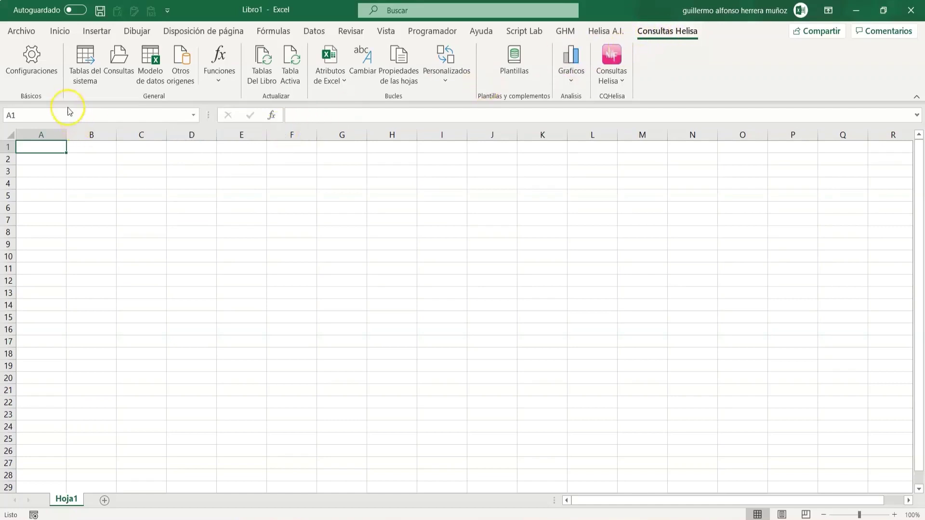
left_click(32, 67)
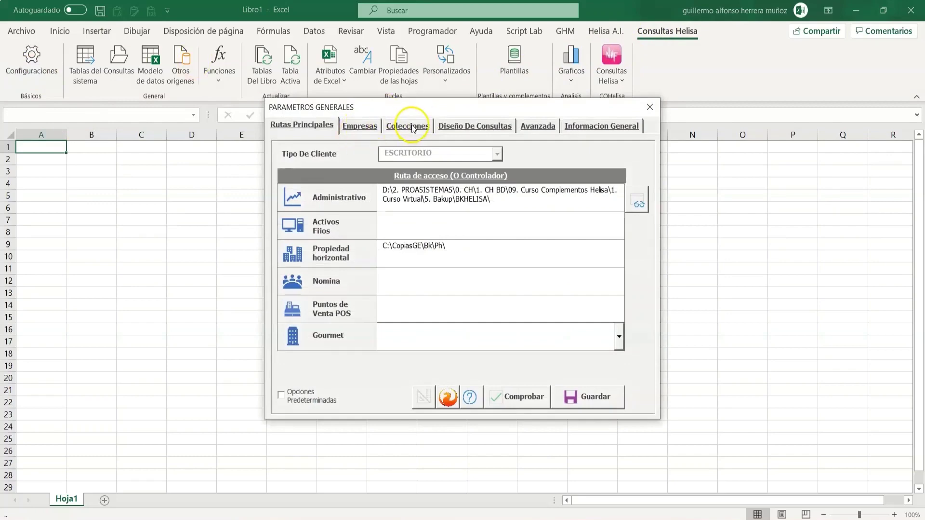
left_click(447, 125)
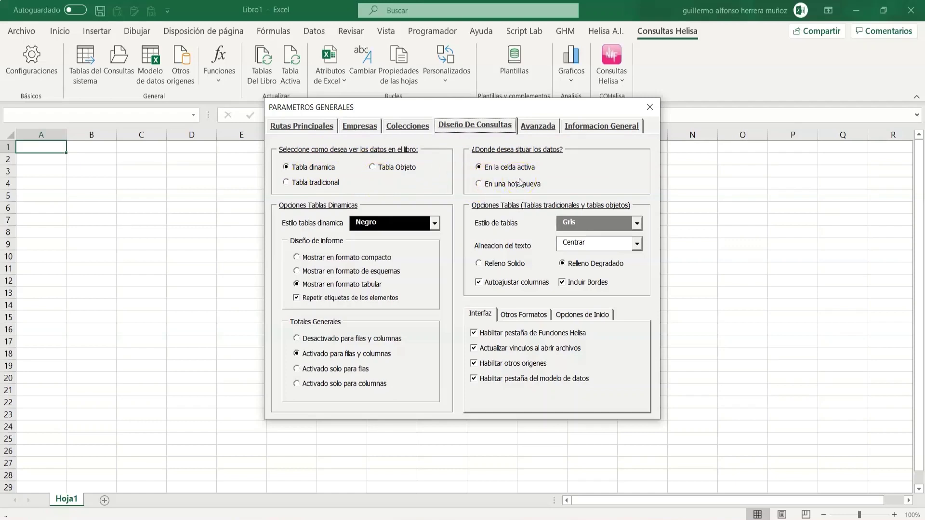
left_click(650, 107)
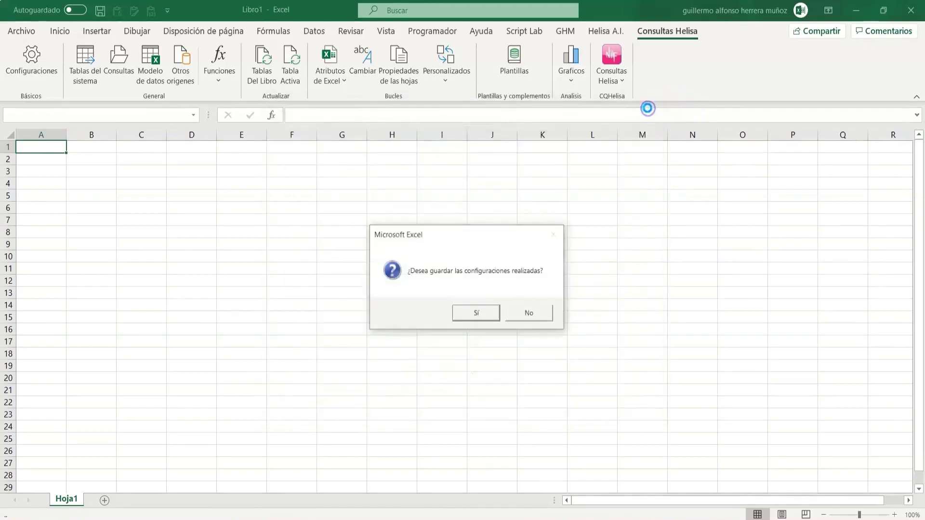
left_click(468, 317)
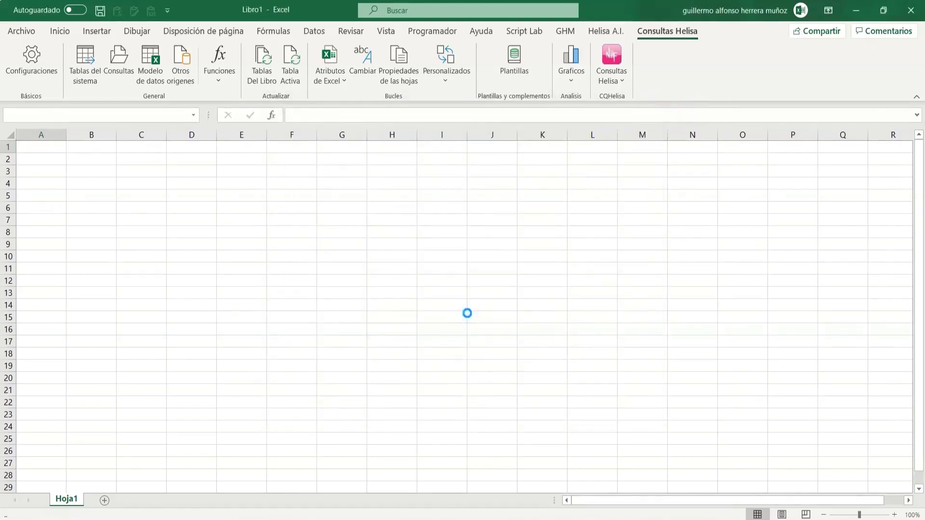
left_click(487, 313)
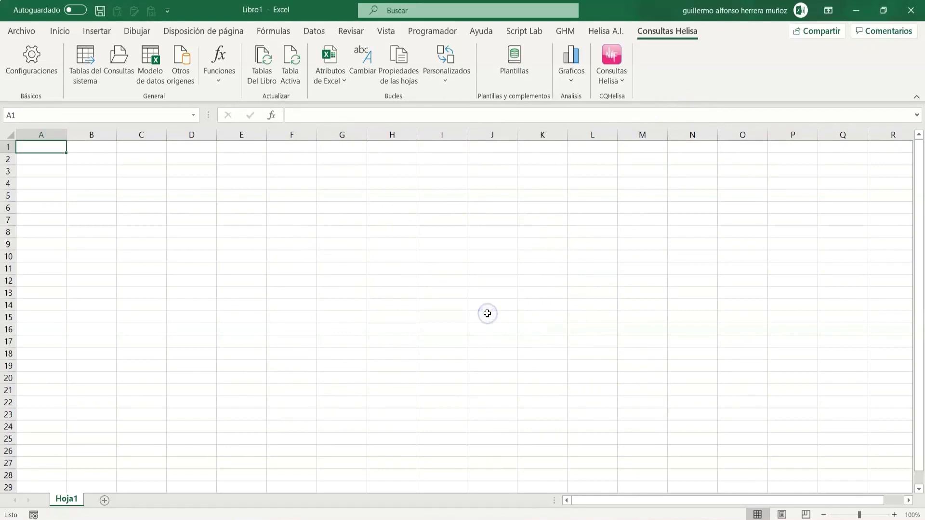
Generate the Plan De Cuentas report from Contabilidad for CURSO HELISA NIIF 1 as a pivot table in the active cell.
left_click(119, 62)
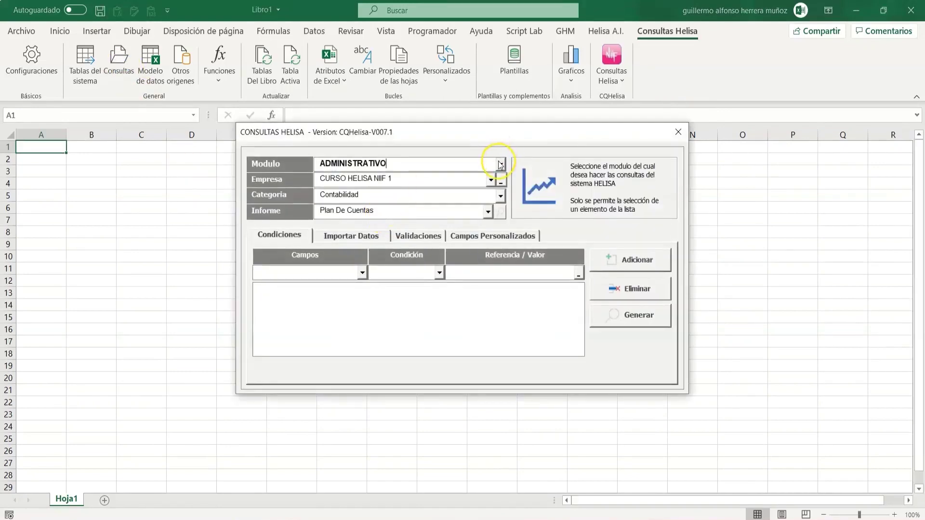
left_click(328, 164)
left_click_drag(388, 178, 305, 181)
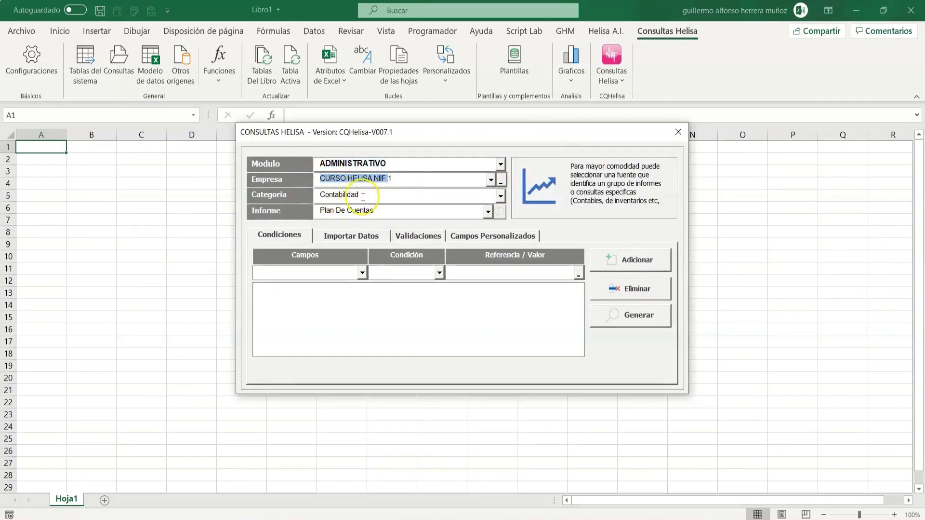
left_click_drag(363, 196, 316, 197)
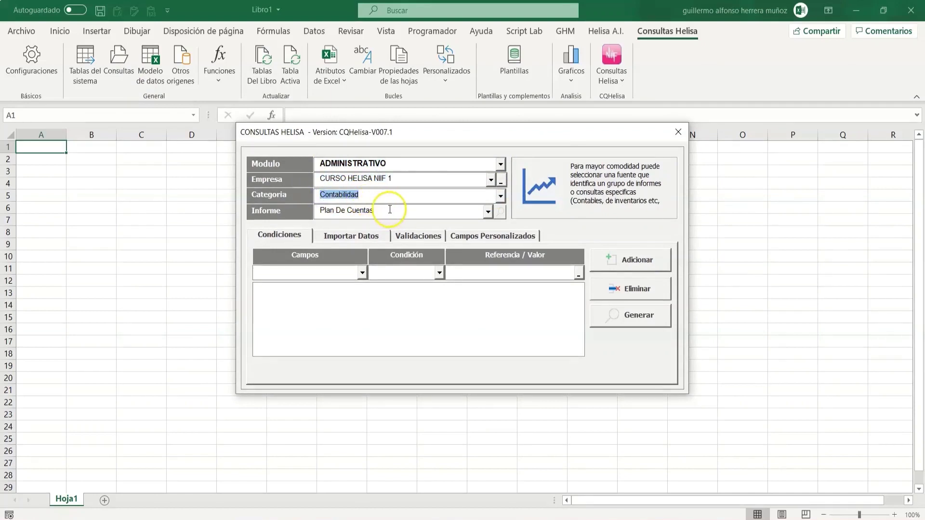
left_click_drag(388, 209, 285, 215)
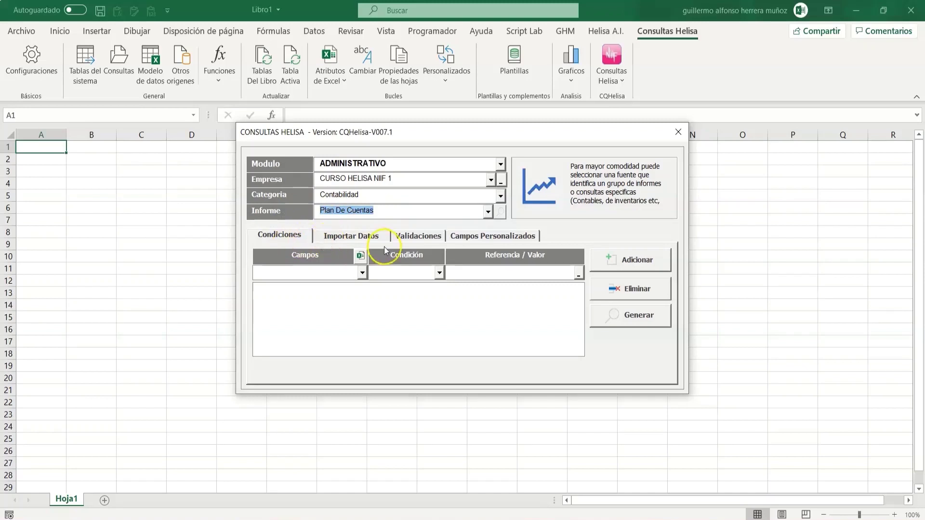
left_click(332, 240)
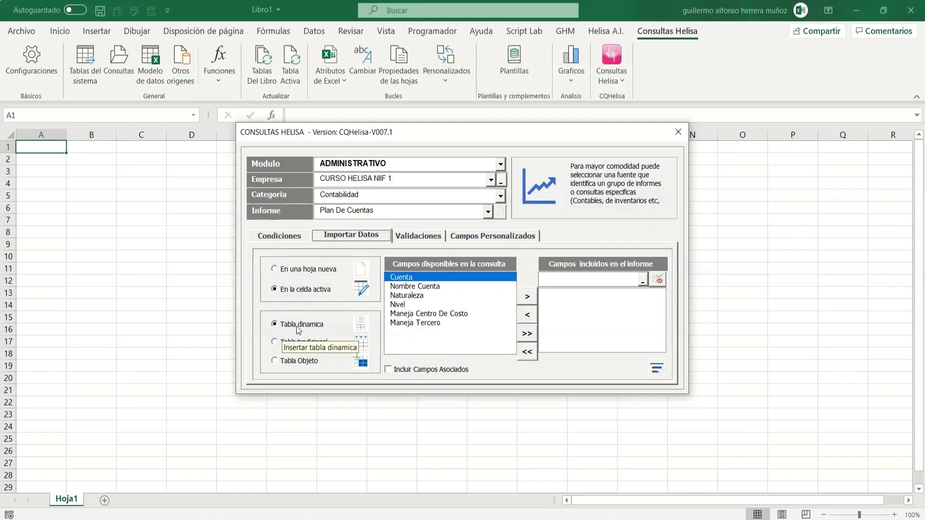
left_click(281, 235)
left_click(619, 317)
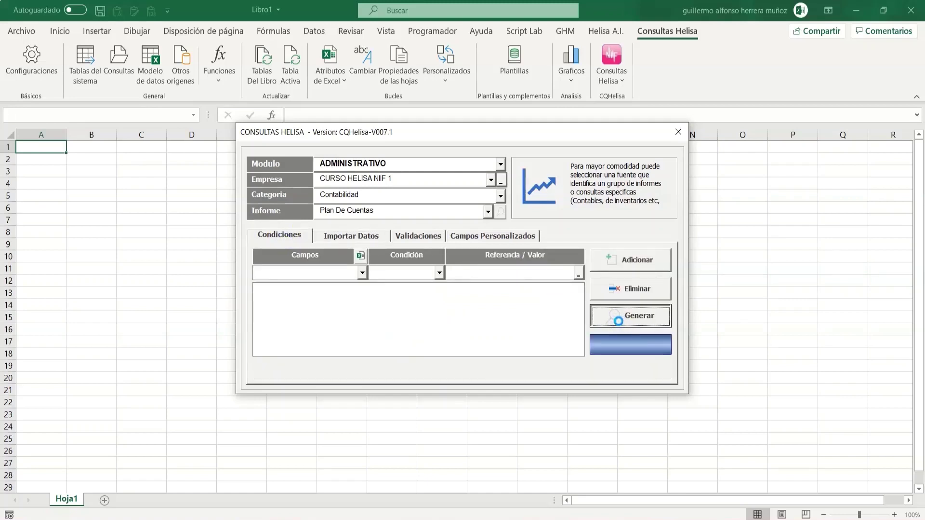
left_click(507, 313)
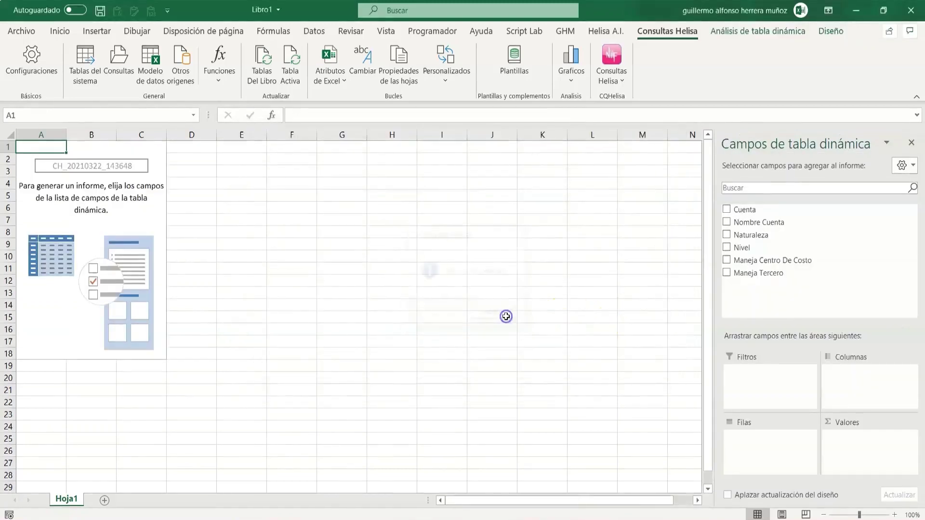
Add the Cuenta and Nombre Cuenta fields to the rows of the pivot table.
left_click(41, 148)
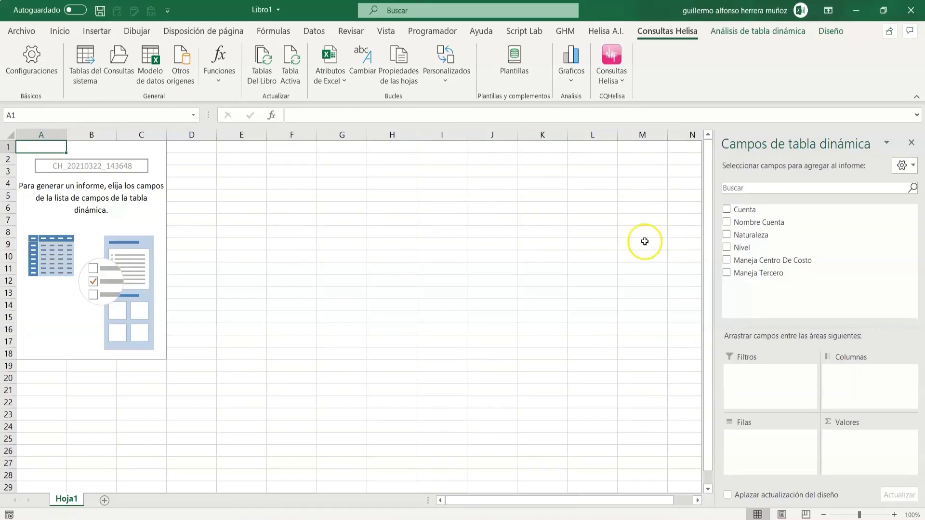
left_click(727, 209)
left_click(727, 222)
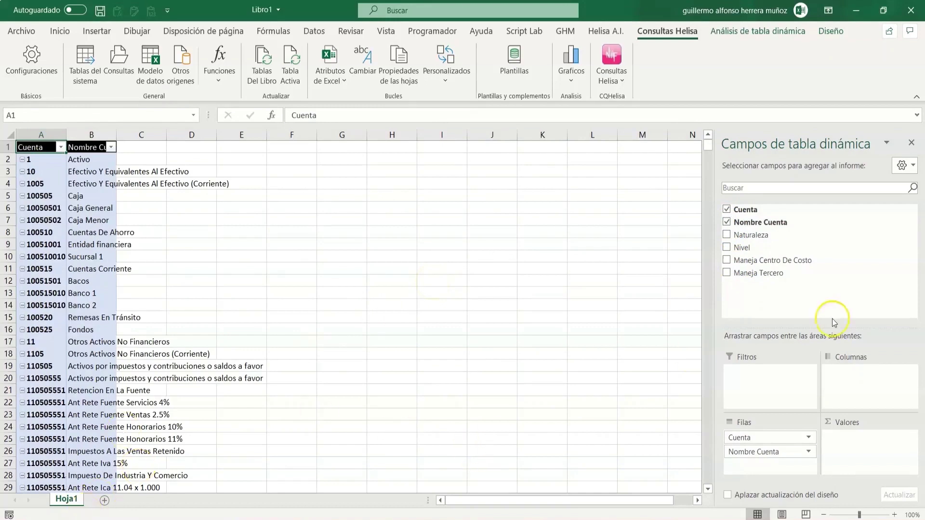
left_click(798, 247)
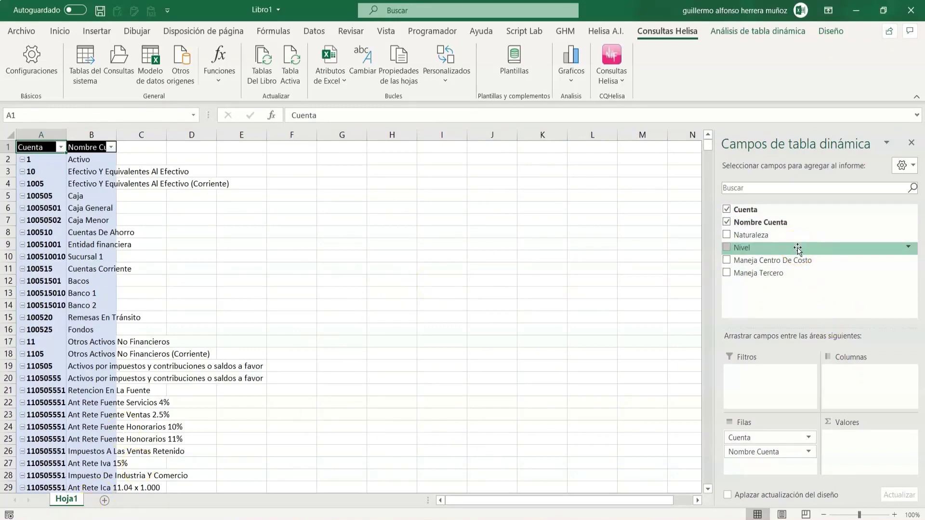
Add a new sheet and generate the Plan De Cuentas report there as a Tabla tradicional in the active cell.
left_click(105, 500)
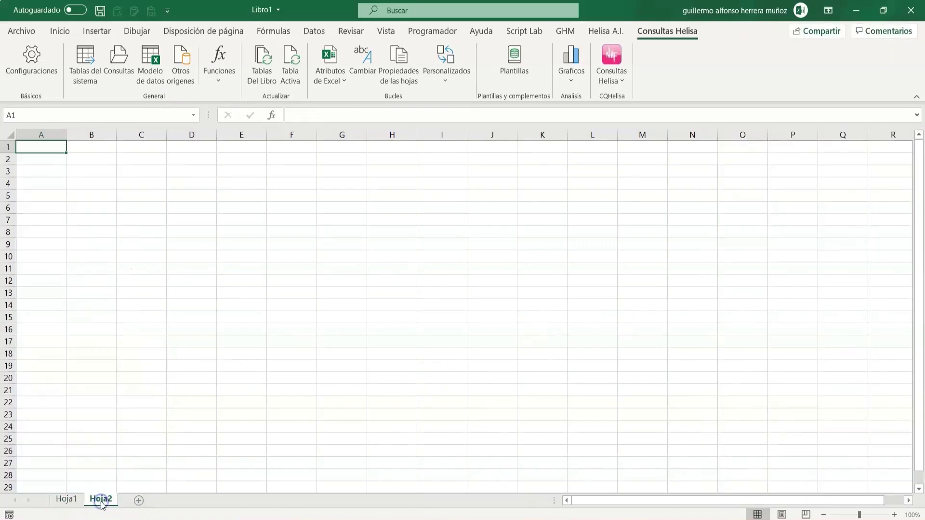
left_click(118, 62)
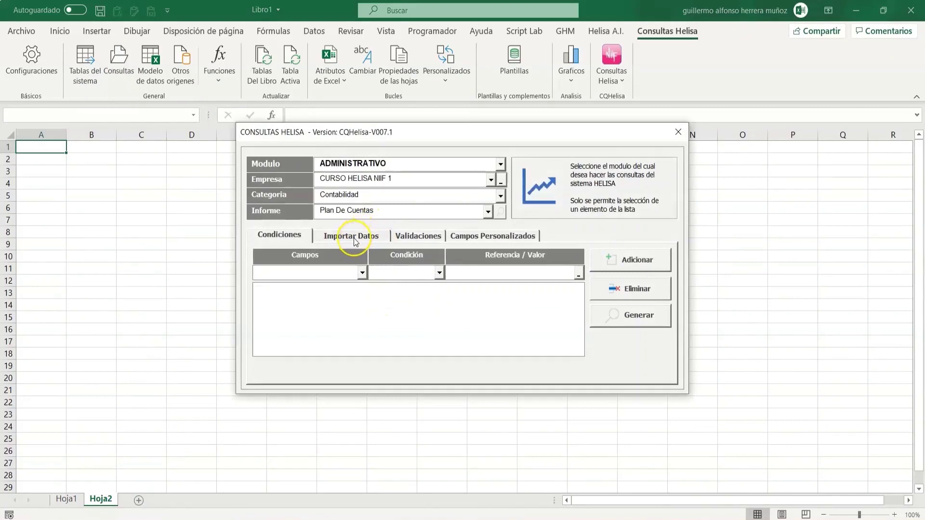
left_click(354, 238)
left_click(293, 342)
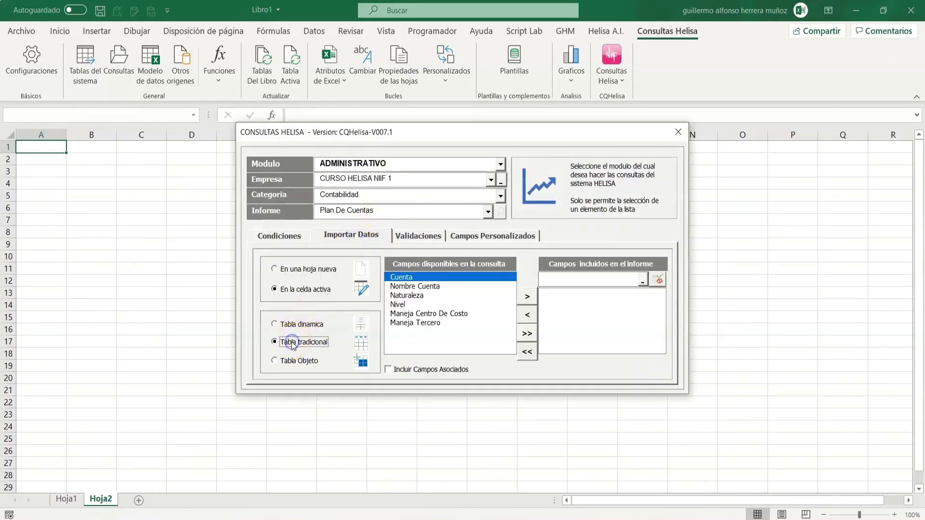
left_click(291, 237)
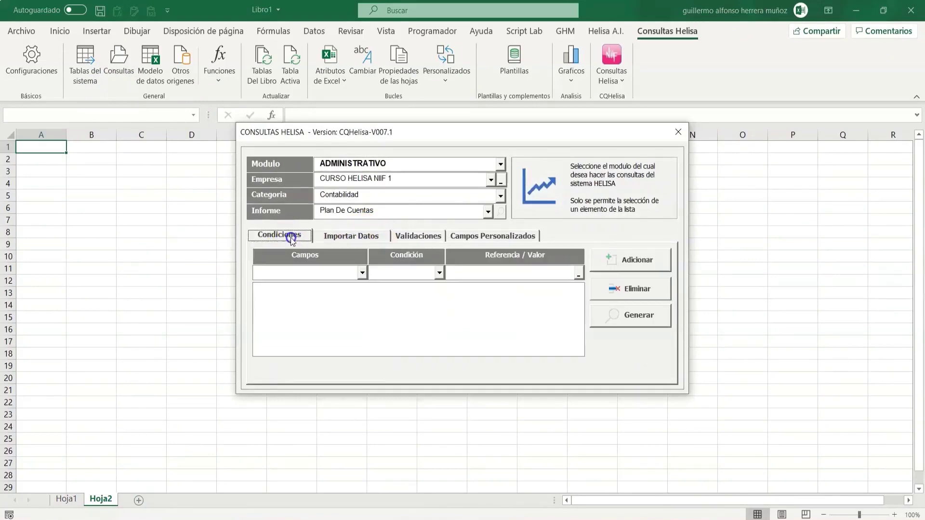
left_click(645, 320)
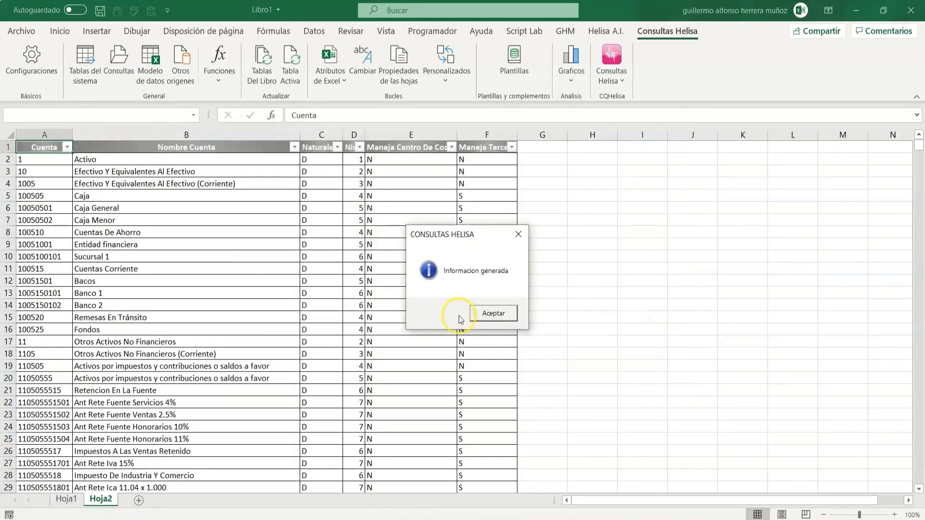
left_click(484, 313)
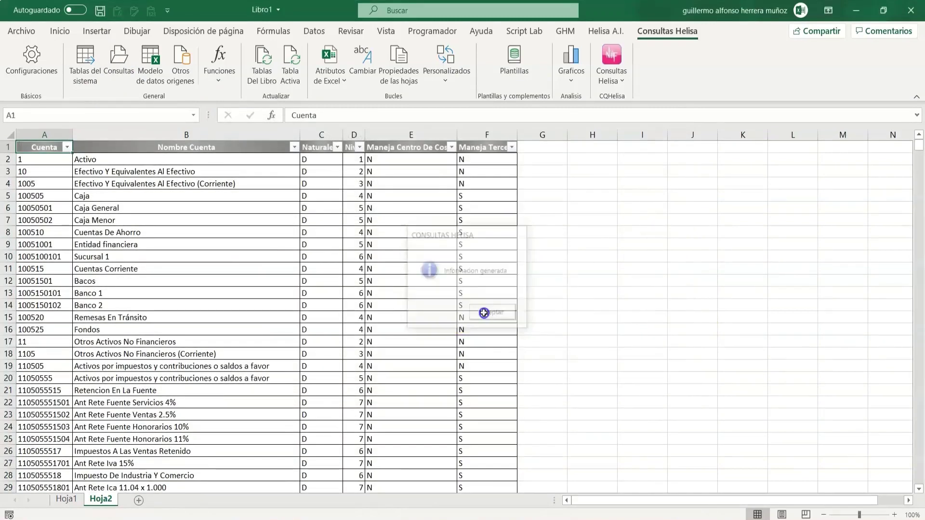
left_click_drag(26, 147, 468, 378)
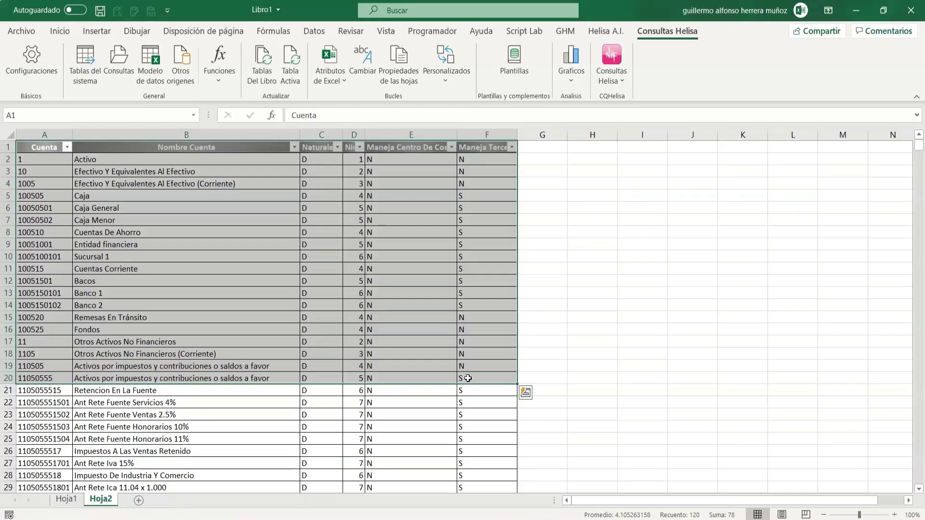
Add a third sheet and generate the Plan De Cuentas report there as a Tabla Objeto in the active cell.
left_click(139, 501)
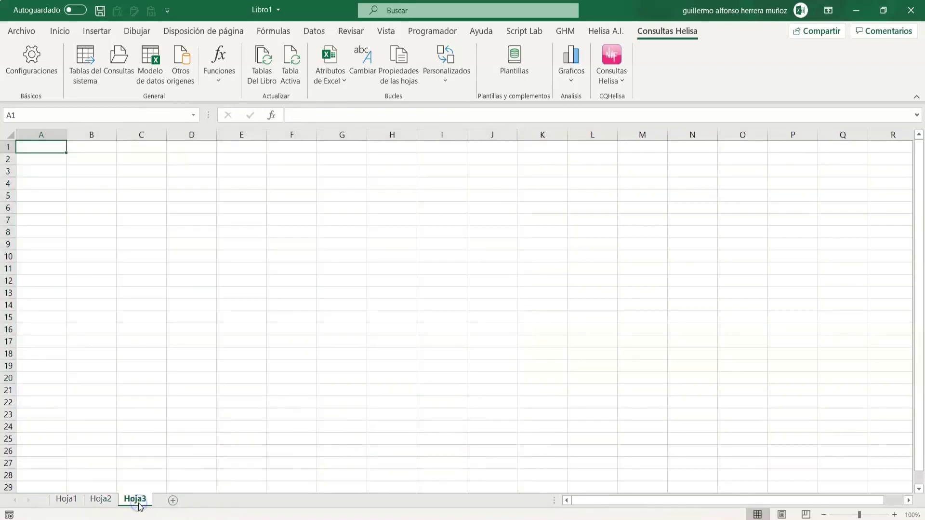
left_click(121, 62)
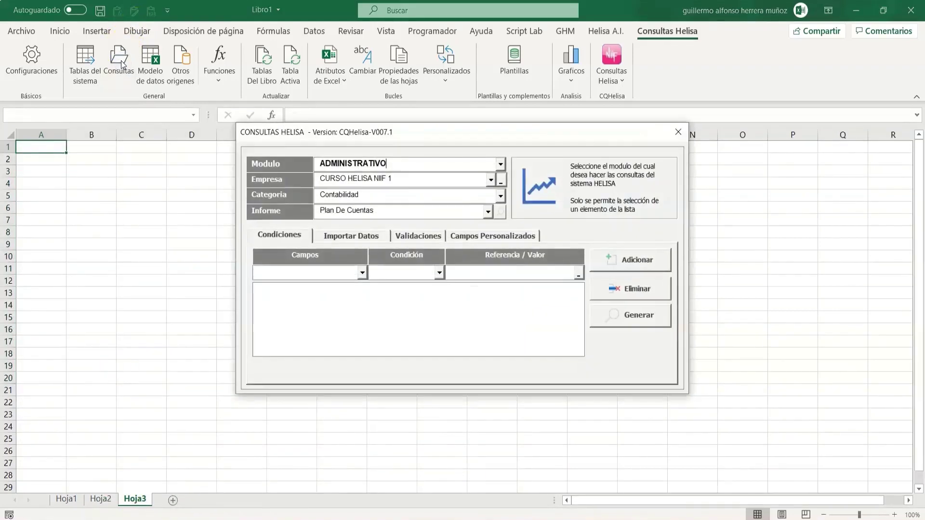
left_click(327, 233)
left_click(297, 368)
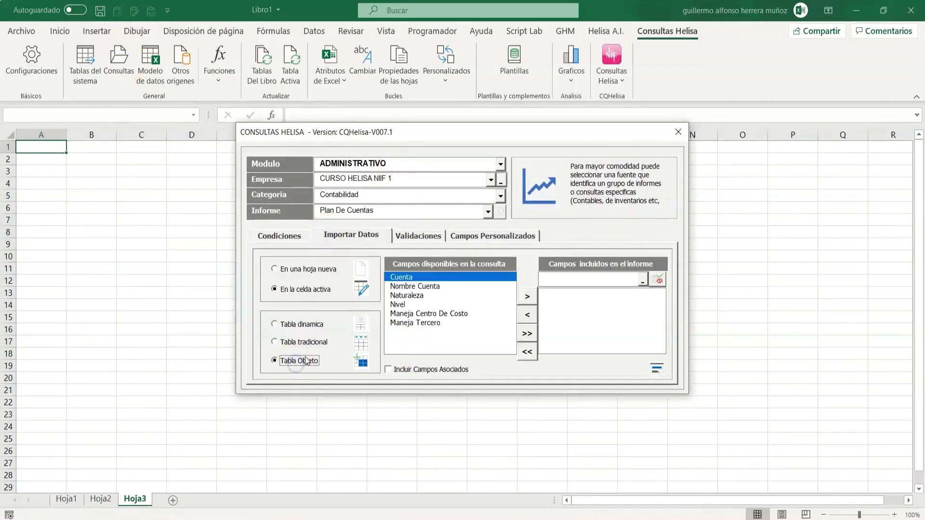
left_click(266, 235)
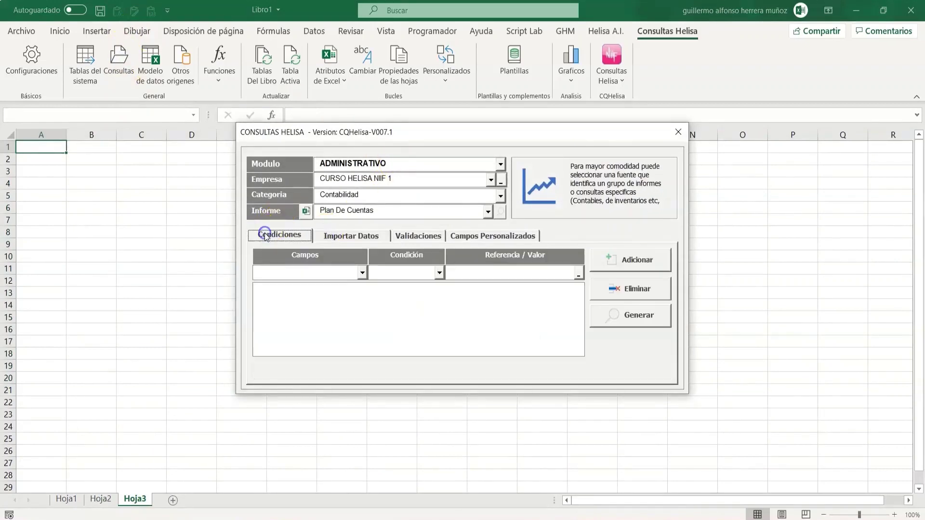
left_click(613, 316)
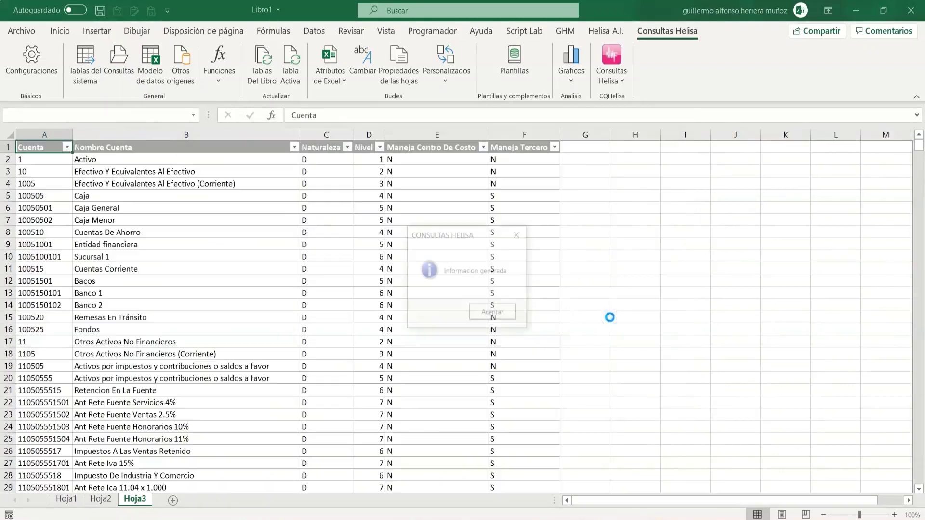
left_click(484, 314)
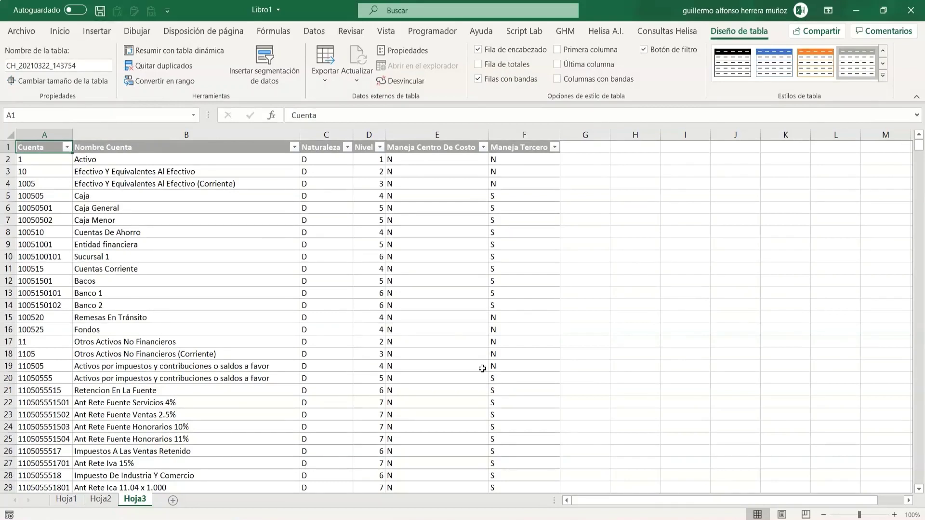
Add a Clase column to the table by entering its header in G1, next to Maneja Tercero.
key("ctrl+Right")
key("Right")
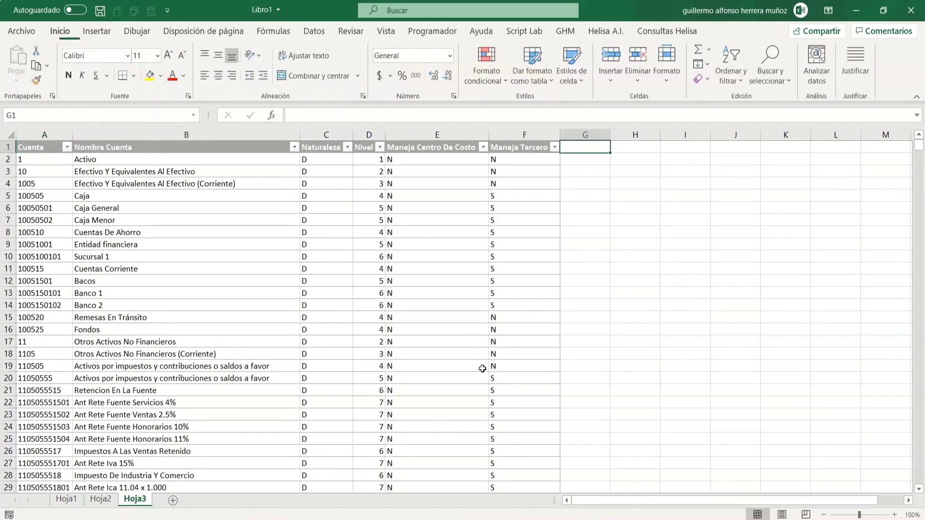
type("Clase")
key("Return")
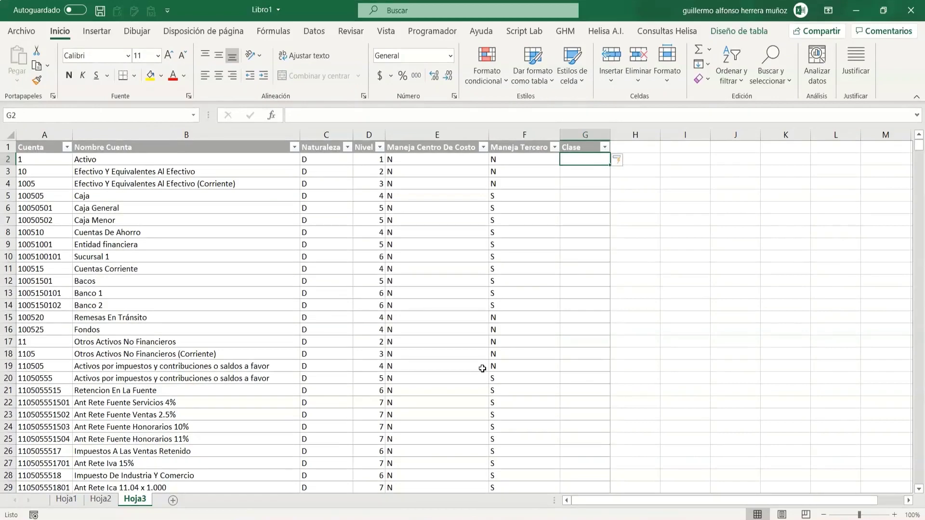
type("+")
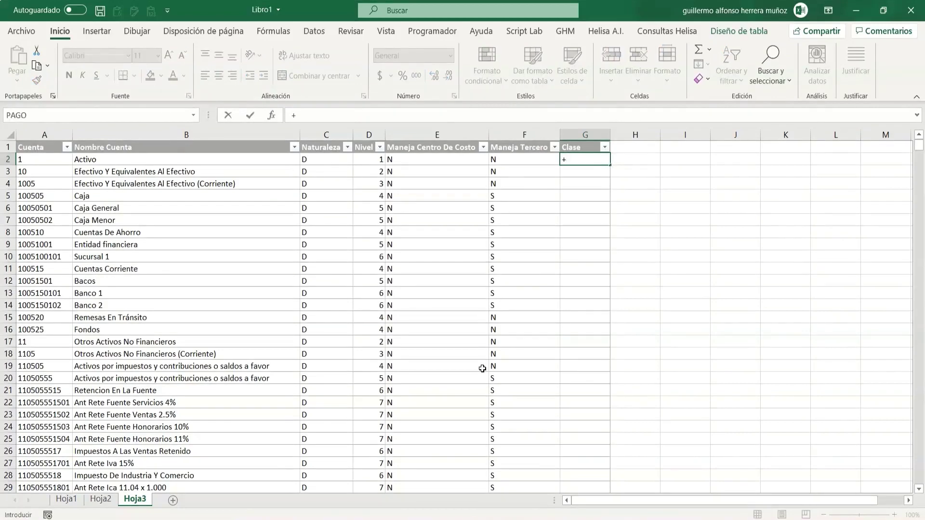
type("si")
key("Tab")
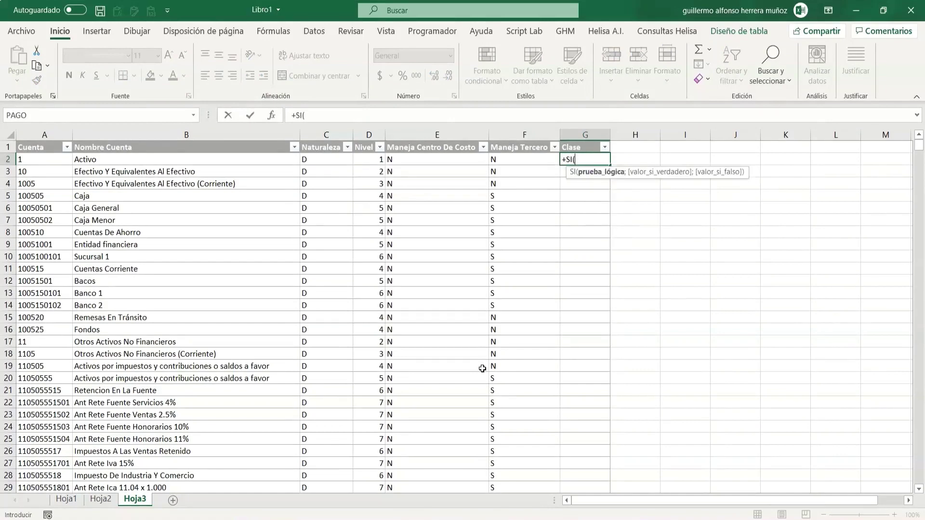
type("izq")
key("Tab")
key("Left")
key("Left")
key("Left")
key("Left")
key("Left")
key("Left")
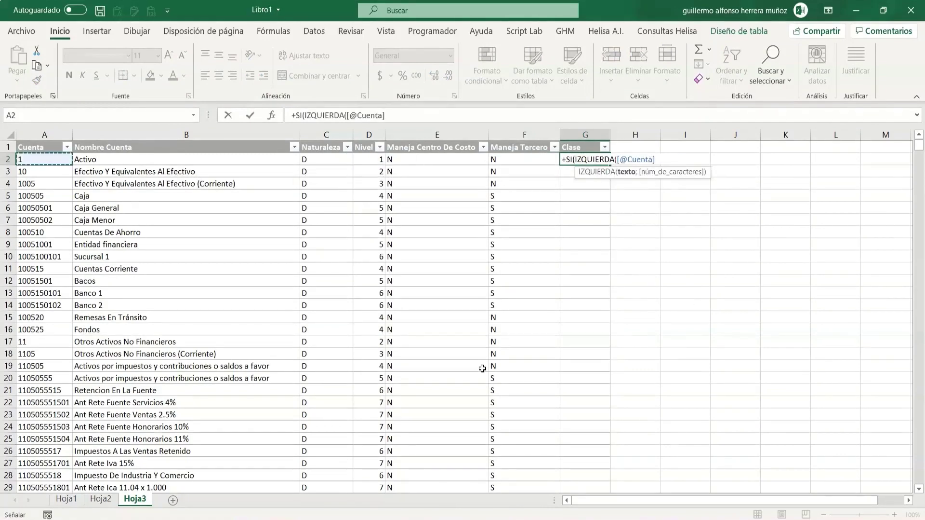
type(";")
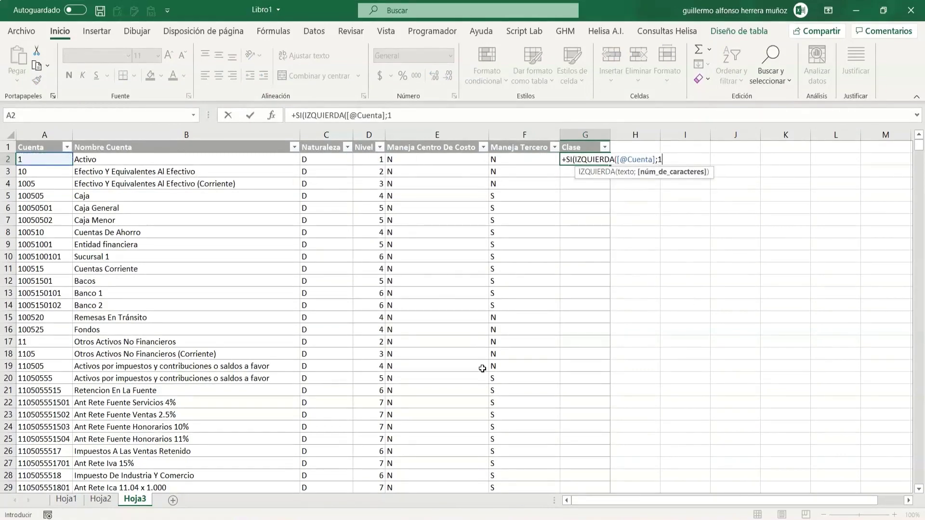
type("1)")
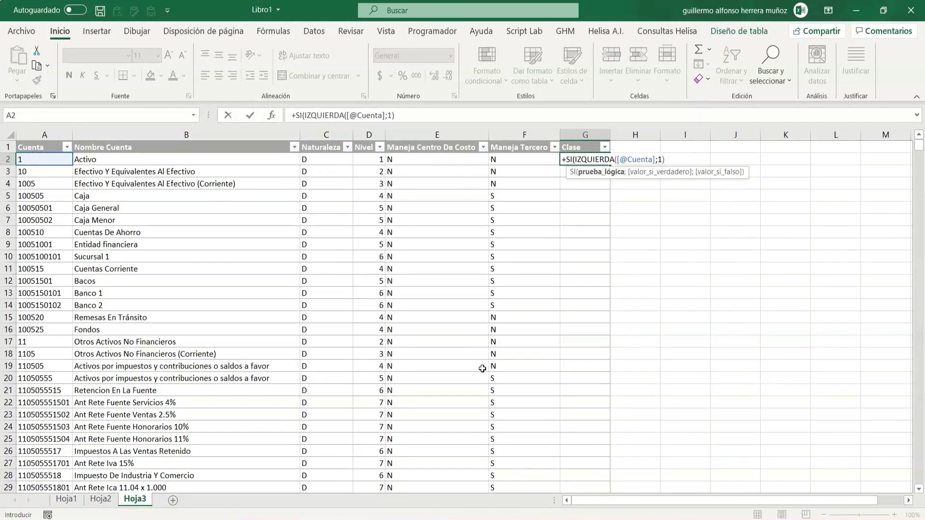
Complete the G2 formula with the condition <=3, returning "Cta E.S.F." if true and "Cta E.R.I" if false.
type("*<")
key("BackSpace")
type("*<=3;\"")
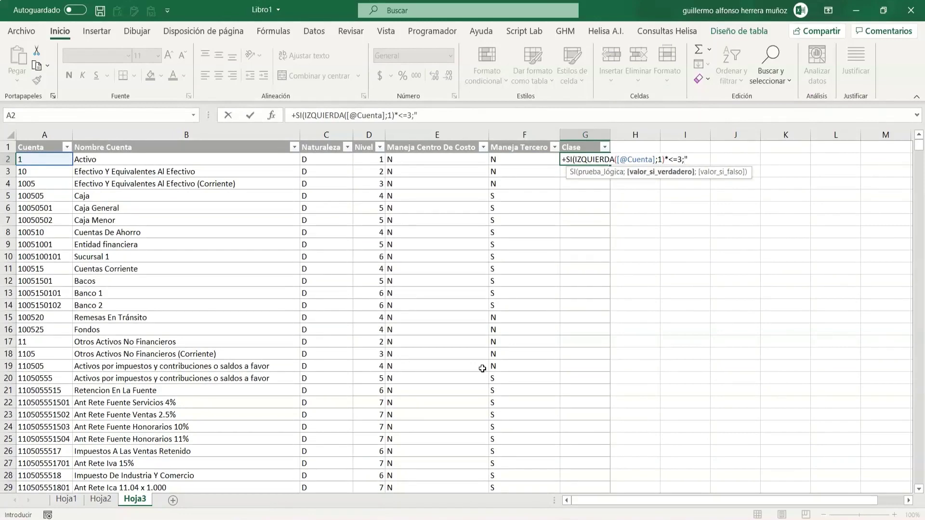
type("Cta E.S.F.\";\"")
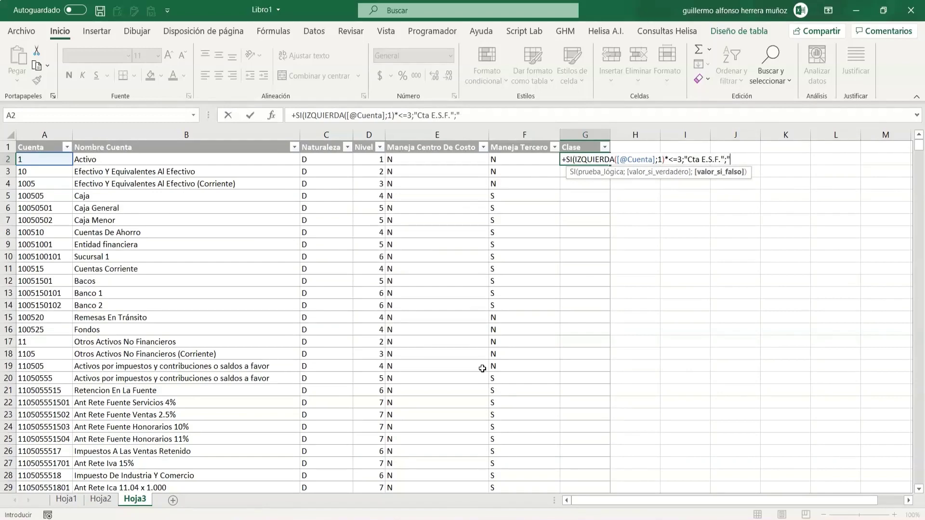
type("Cta E.R.I\")")
key("Return")
key("Return")
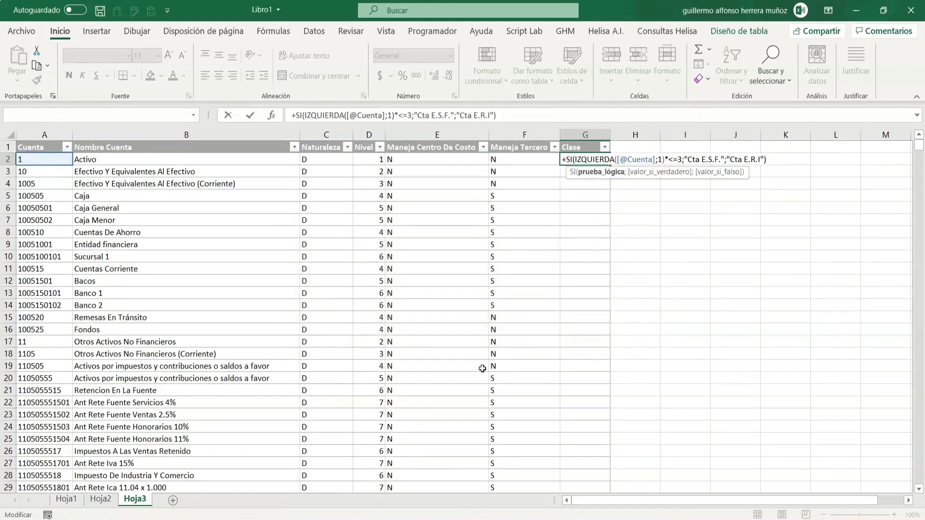
key("Left")
key("Delete")
key("Return")
key("Up")
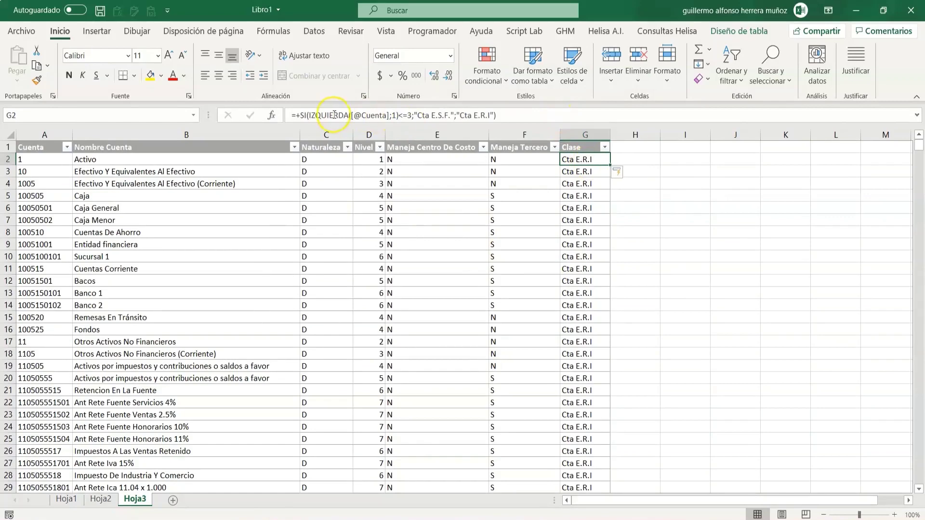
Multiply the IZQUIERDA result by 1 in the G2 formula so the comparison with 3 is numeric.
left_click(401, 115)
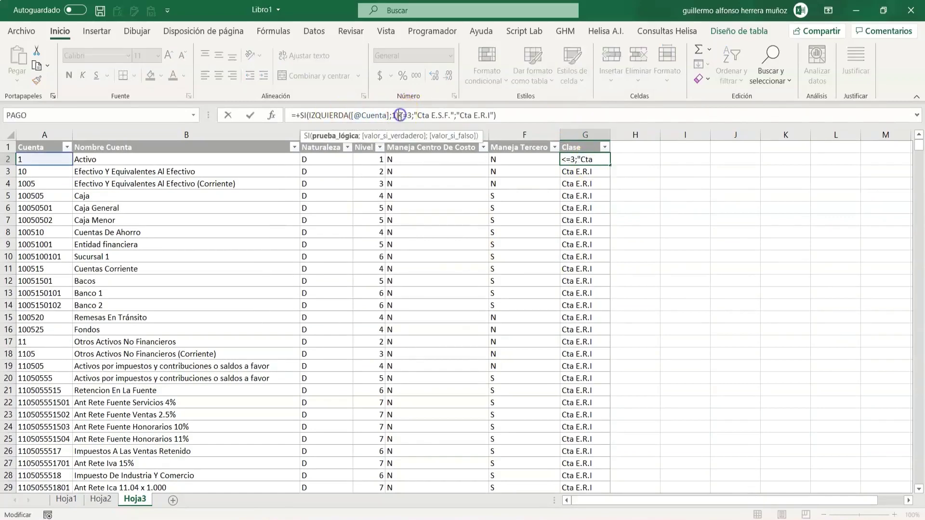
type("*1")
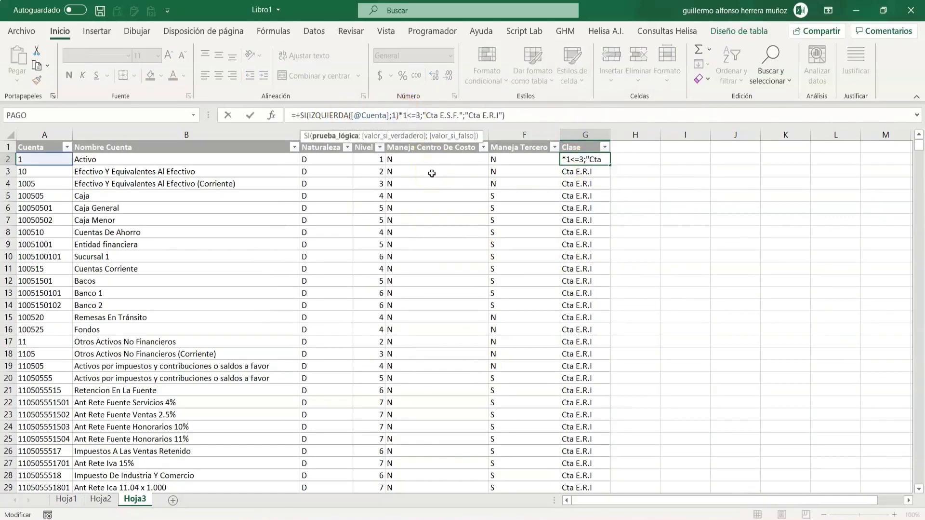
key("Return")
Filter the Clase column to show only the Cta E.S.F. accounts.
key("Up")
key("Up")
key("alt+Down")
key("Down")
key("Down")
key("Down")
key("Down")
key("Down")
key("Down")
key("space")
key("Return")
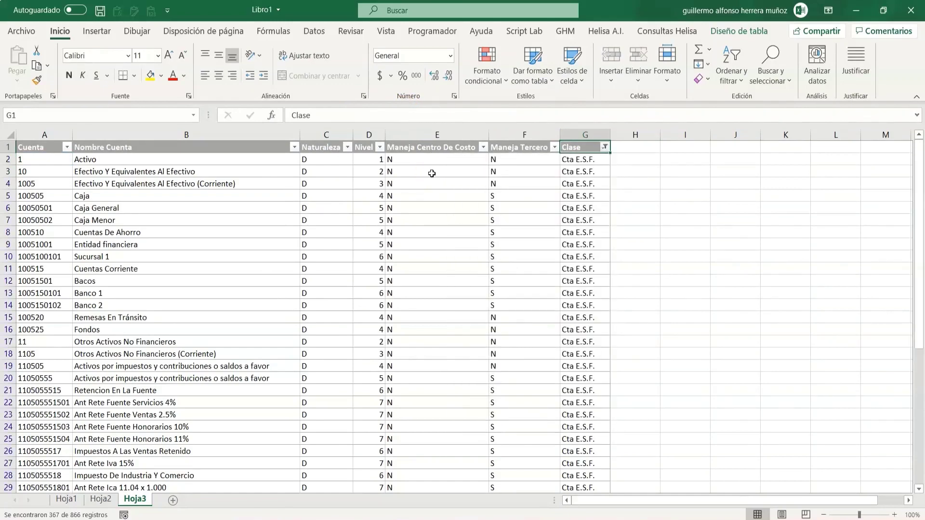
Look through the filtered Cta E.S.F. accounts down to the last row of the table.
key("Down")
key("Home")
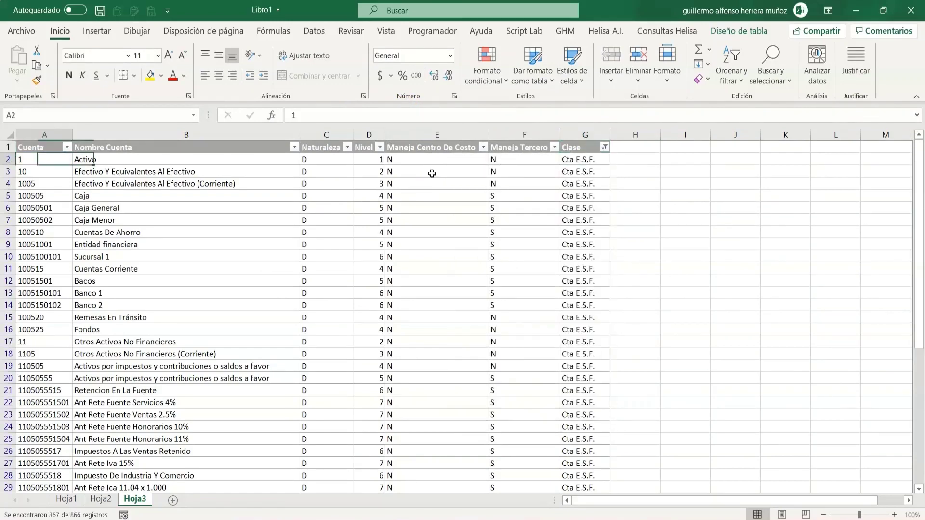
key("Page_Down")
key("Page_Down")
key("Page_Down")
key("Page_Down")
key("Page_Down")
key("Page_Down")
key("Page_Down")
key("Page_Down")
key("Page_Down")
key("Page_Down")
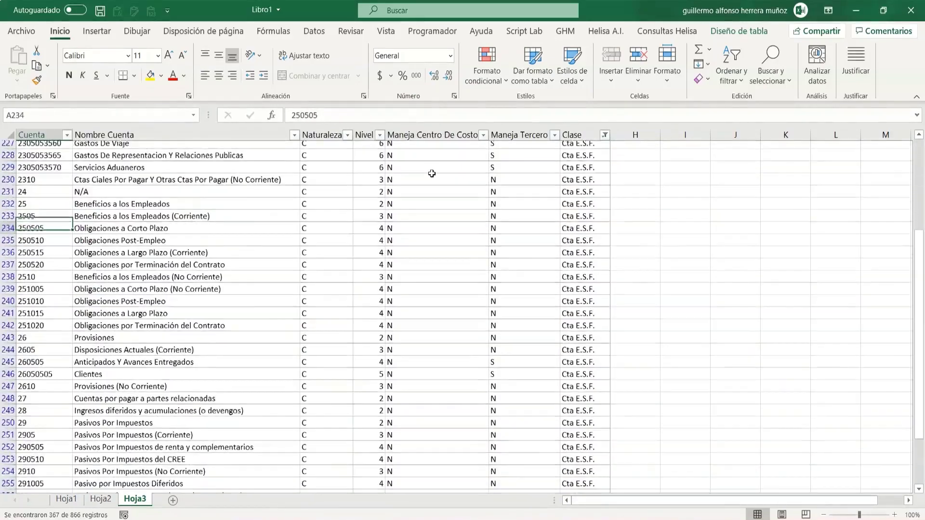
key("ctrl+Right")
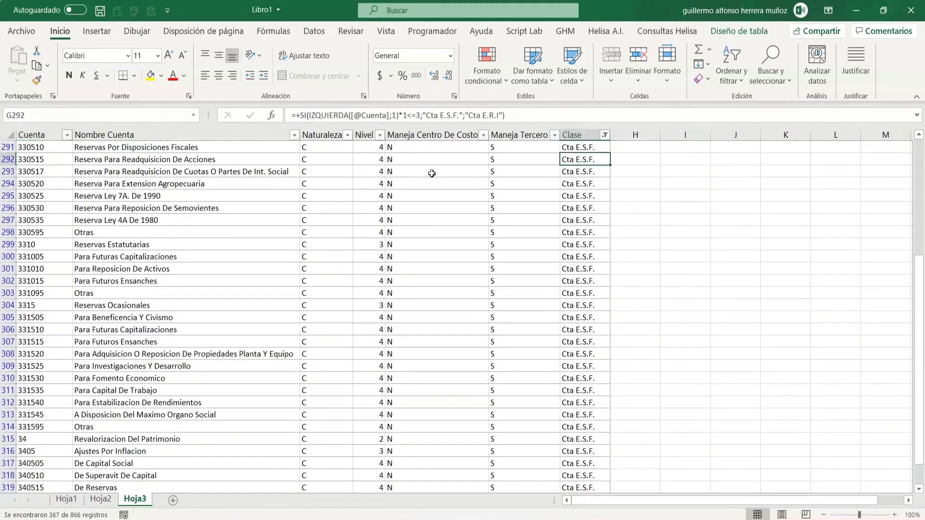
key("ctrl+Down")
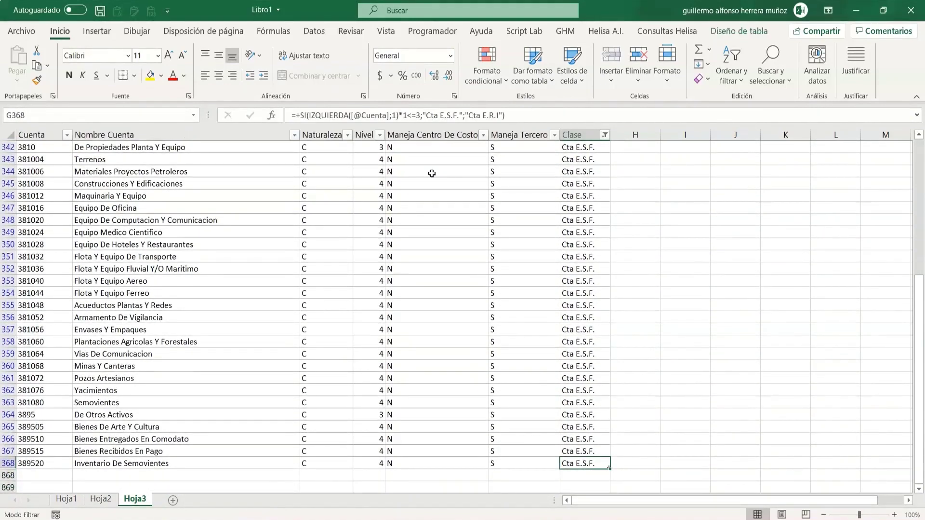
Switch the Clase filter to show only the Cta E.R.I accounts.
key("ctrl+Up")
key("alt+Down")
key("Down")
key("Down")
key("Down")
key("Down")
key("Down")
key("Down")
key("Down")
key("space")
key("Down")
key("space")
key("Return")
key("Down")
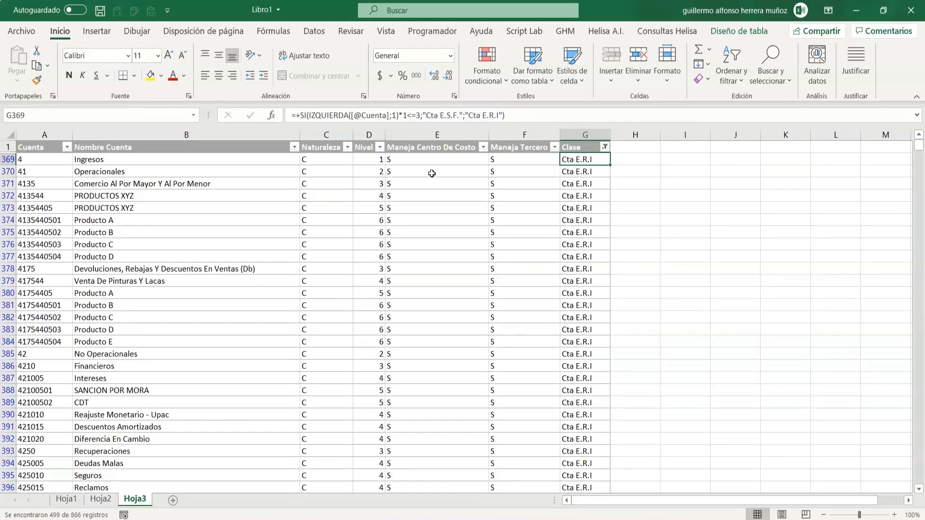
Clear the filter from the Clase column.
key("Up")
key("alt+Down")
key("Down")
key("Down")
key("Down")
key("Down")
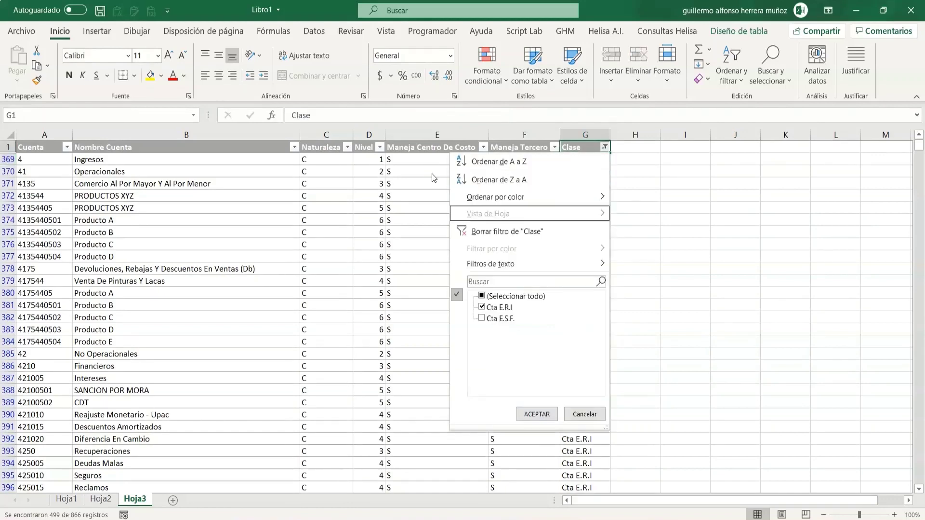
key("Return")
Check the Clase formula in the last rows of the table and return to its first data row.
key("Down")
key("ctrl+End")
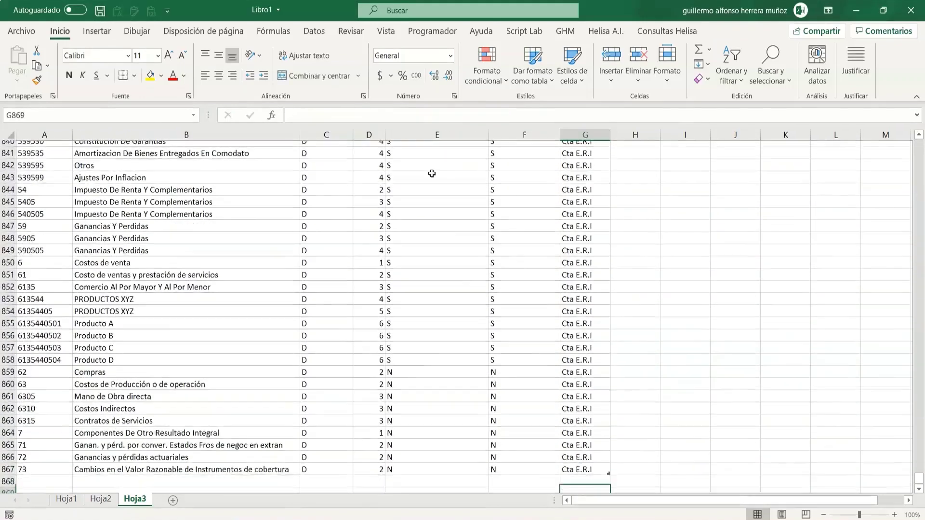
key("ctrl+Up")
key("Down")
key("Up")
key("ctrl+Left")
key("ctrl+Right")
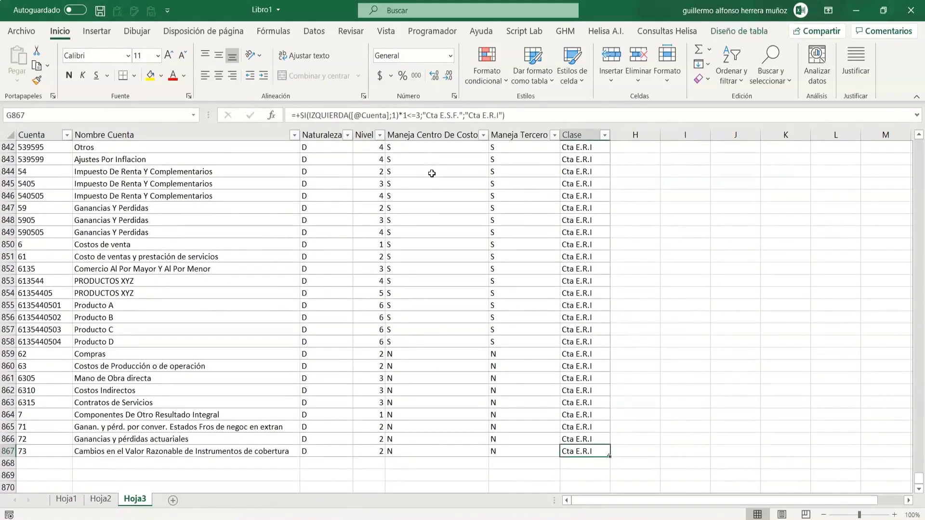
key("ctrl+Left")
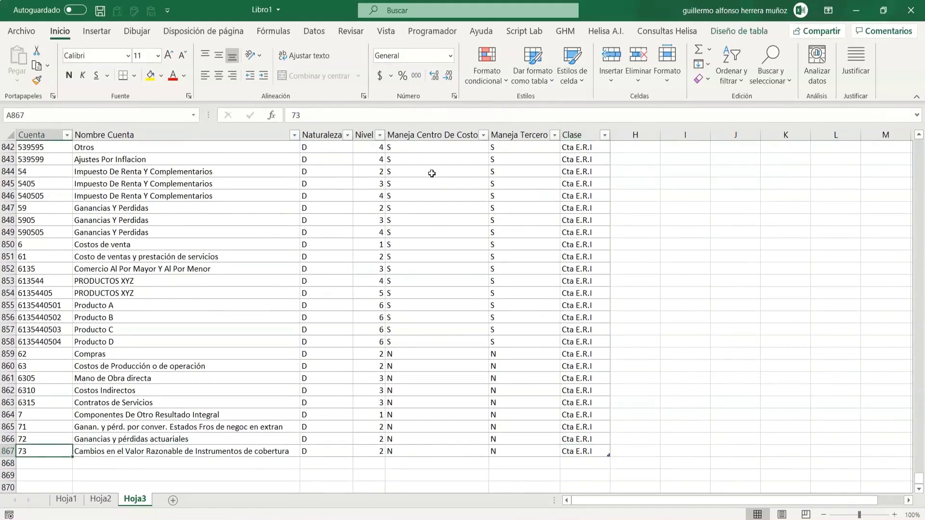
key("ctrl+Right")
key("F2")
key("Escape")
key("Up")
key("Up")
key("F2")
key("Escape")
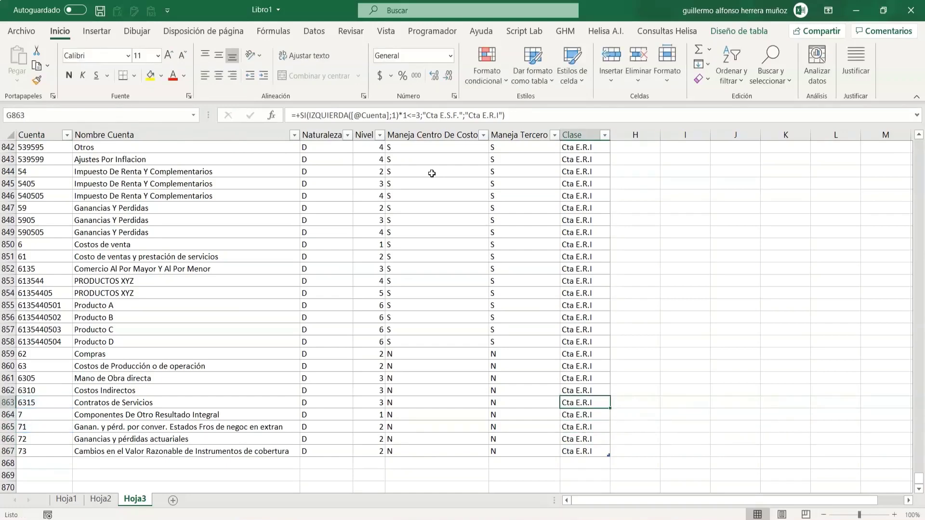
key("ctrl+Up")
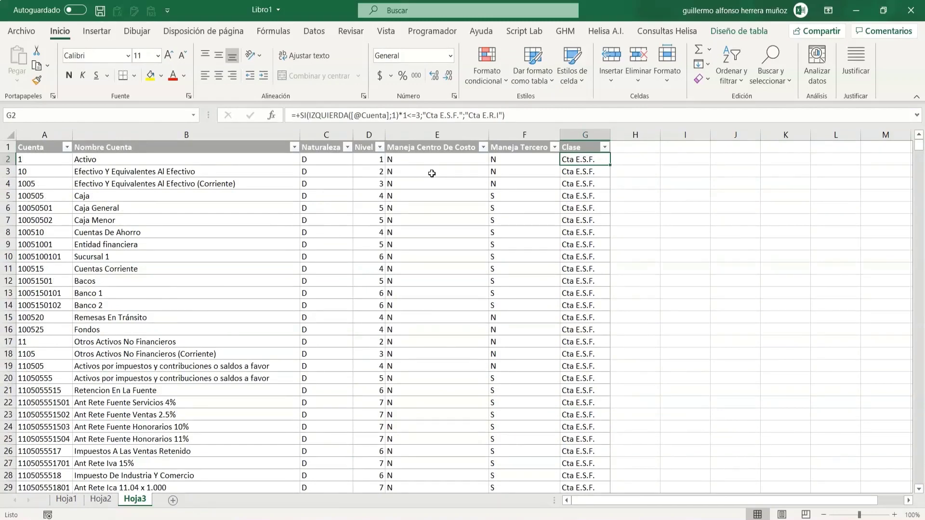
Compare the traditional table on Hoja2 with the object table and its Clase column on Hoja3.
key("ctrl+Page_Up")
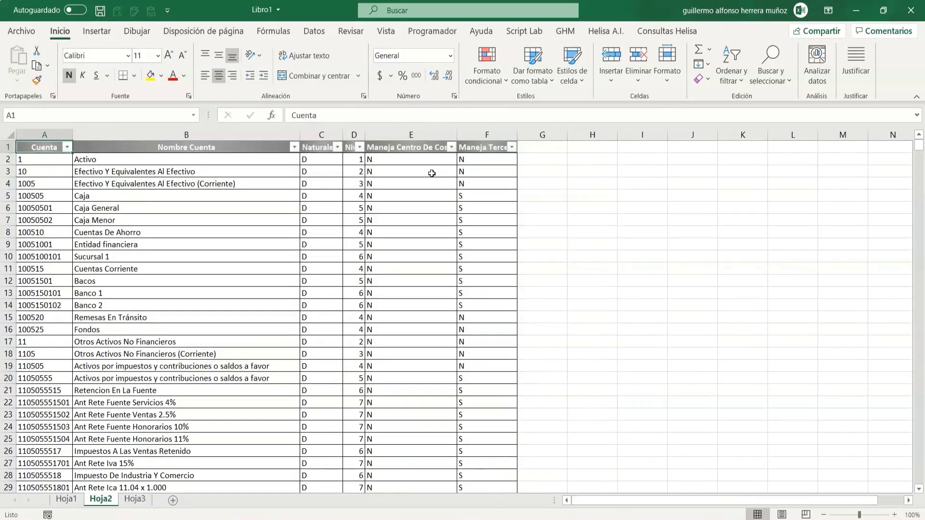
key("Right")
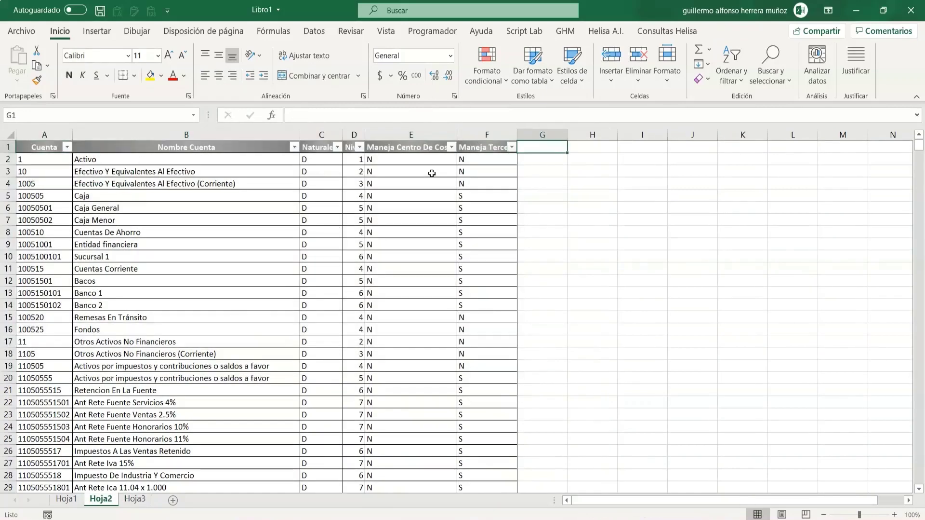
key("ctrl+Page_Down")
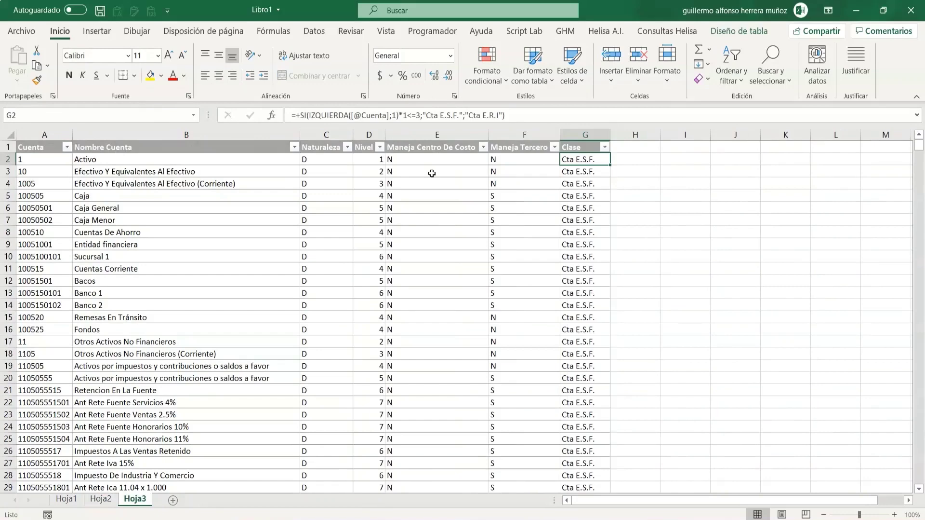
key("ctrl+Page_Up")
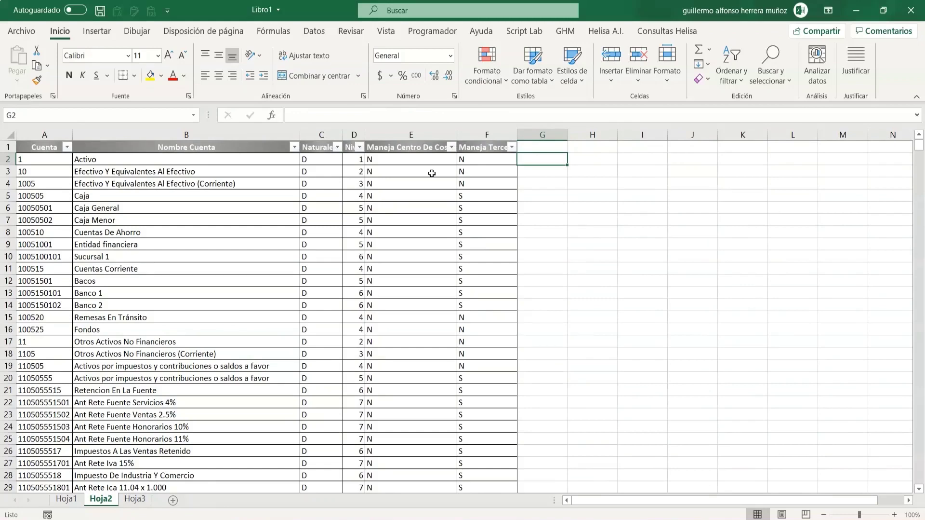
key("ctrl+Page_Up")
key("ctrl+Page_Down")
key("ctrl+Page_Down")
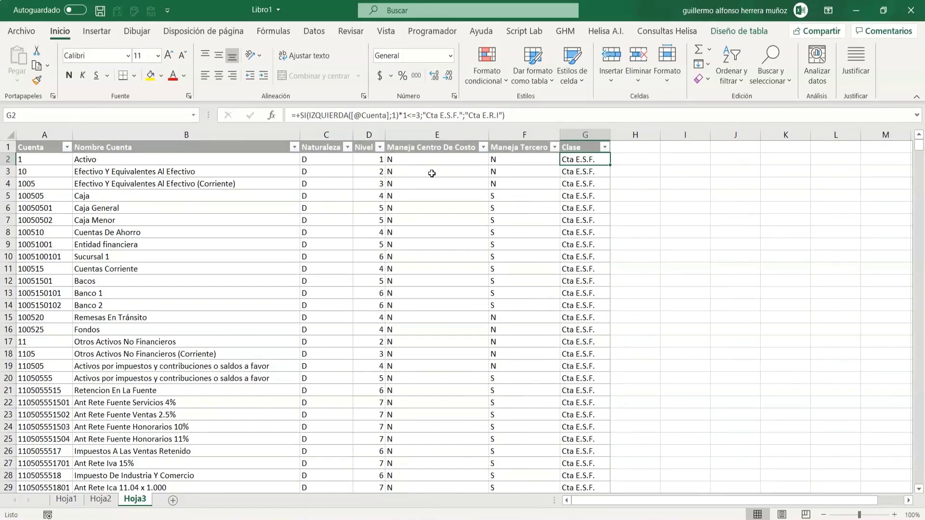
Select the whole traditional table on Hoja2, and go back to cell A1 of the object table on Hoja3.
key("ctrl+Page_Up")
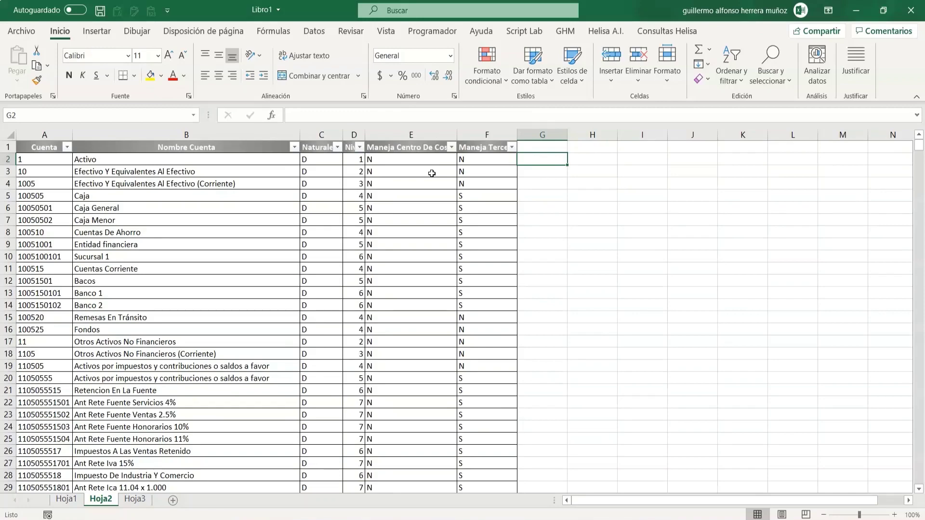
key("Left")
key("Up")
key("ctrl+shift+Left")
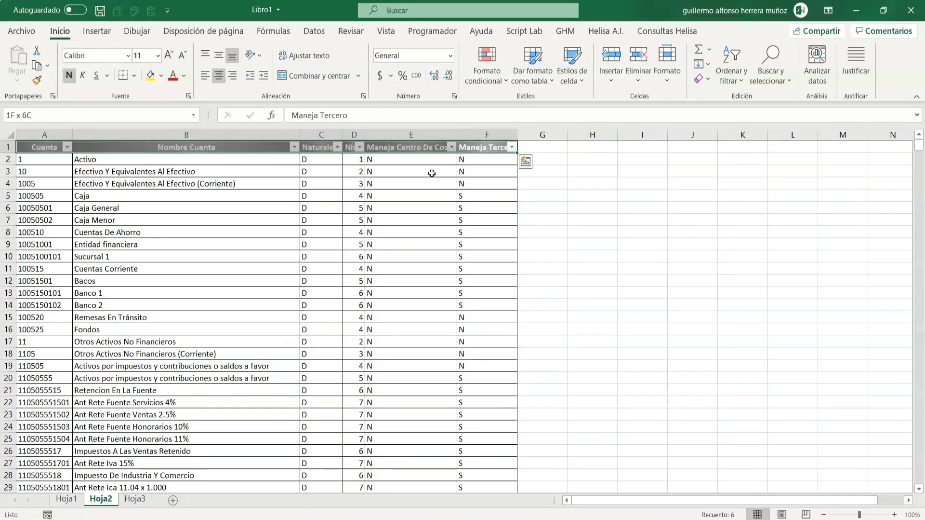
key("ctrl+shift+Down")
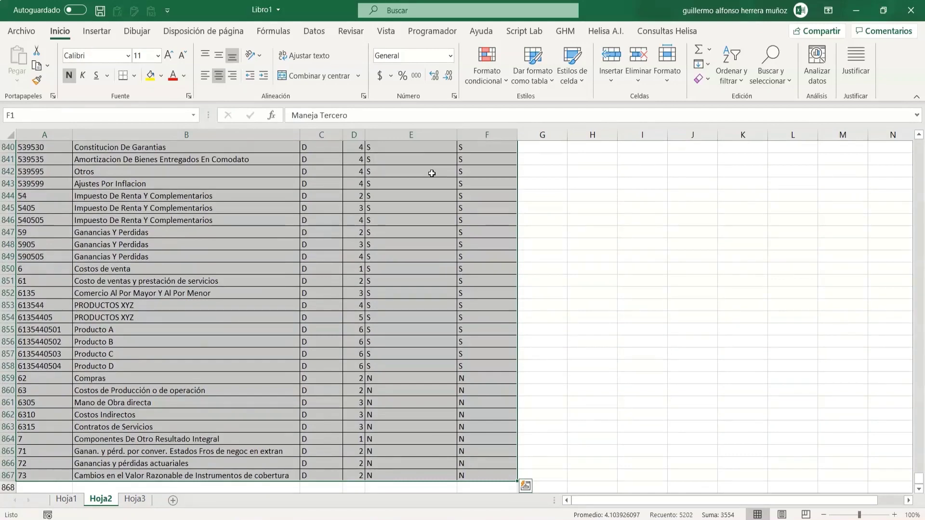
key("ctrl+Page_Down")
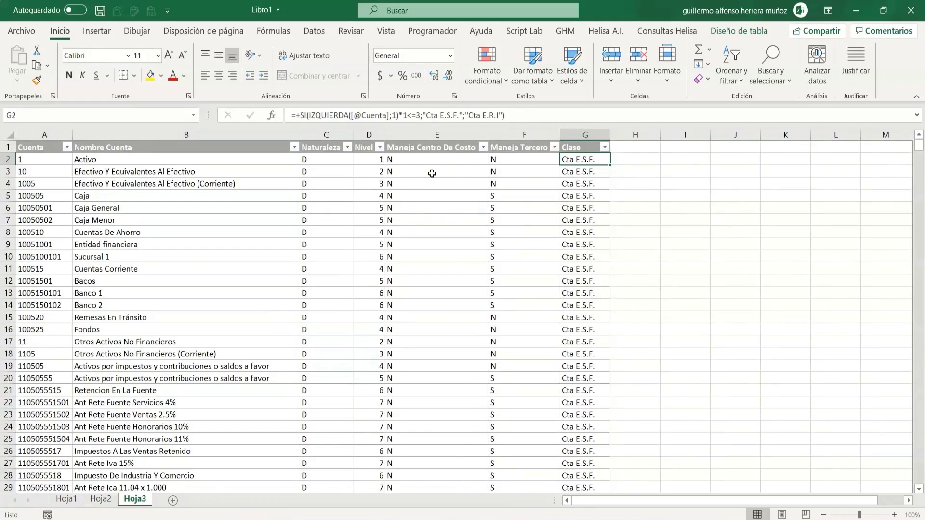
key("ctrl+Home")
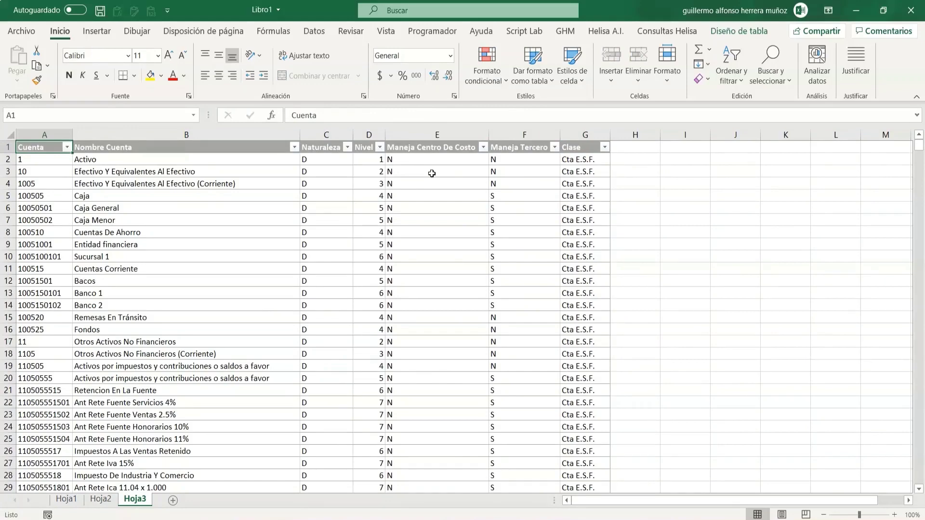
Create a new workbook and set the Plan De Cuentas query to import as a dynamic table on a new sheet.
key("ctrl+n")
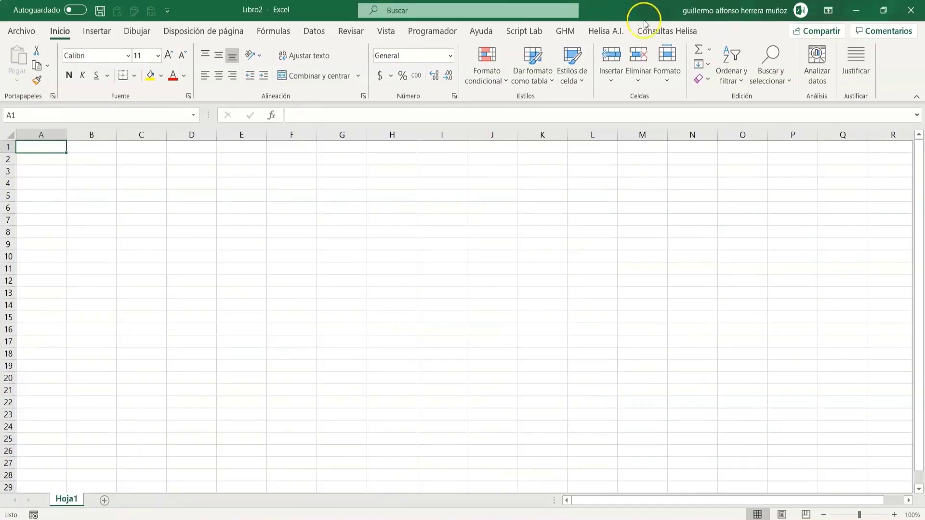
left_click(651, 34)
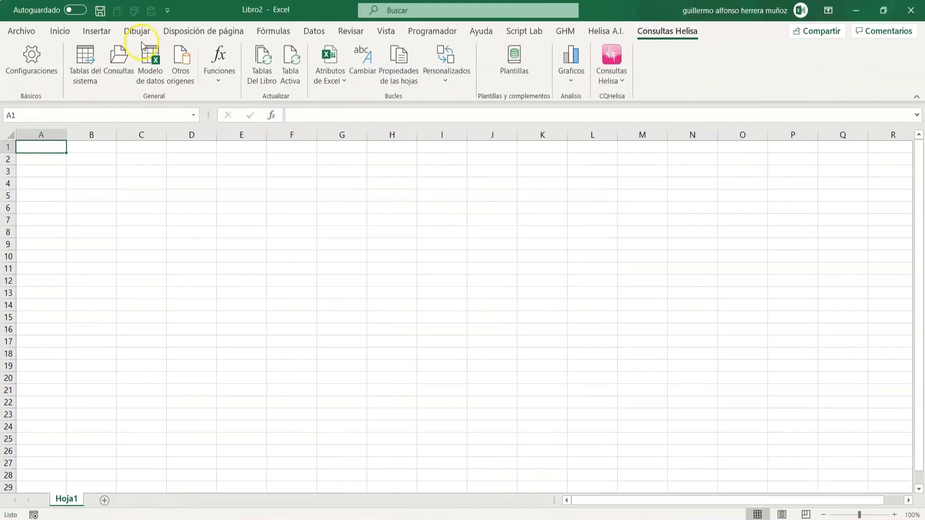
left_click(128, 60)
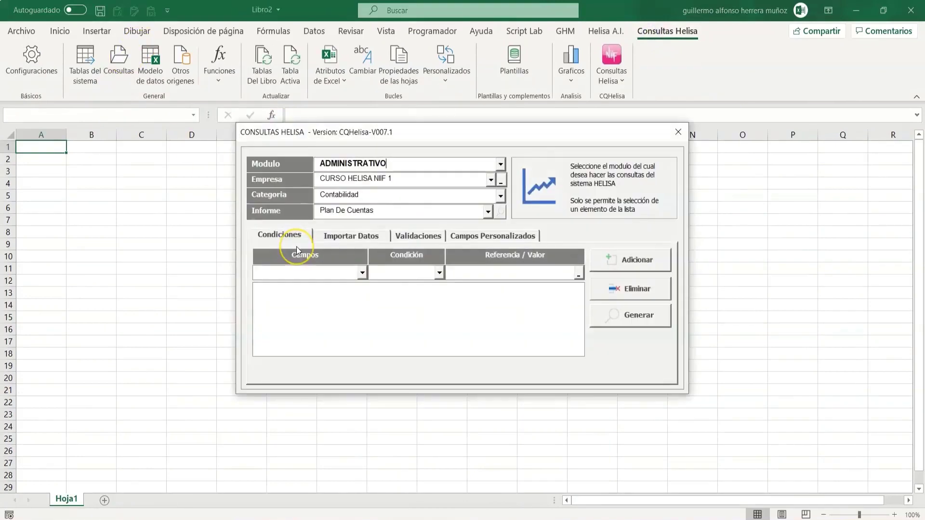
left_click(341, 236)
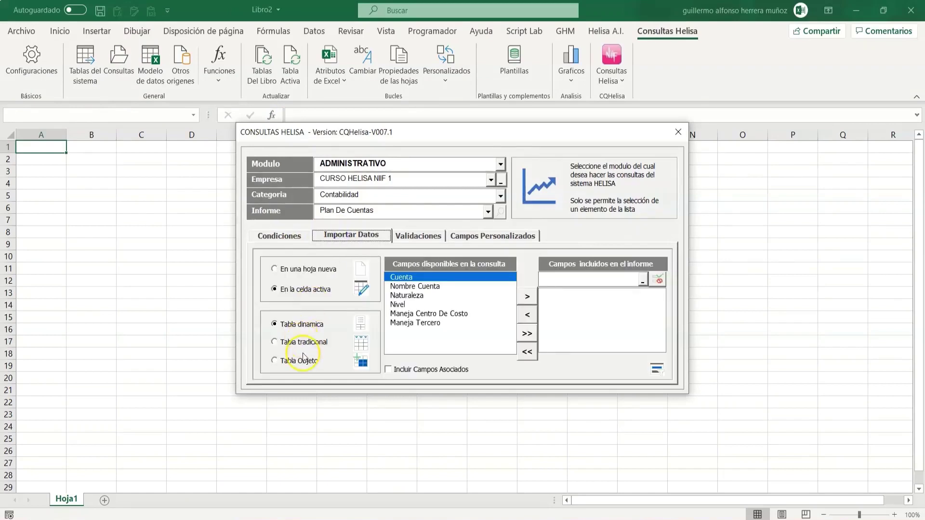
left_click(274, 324)
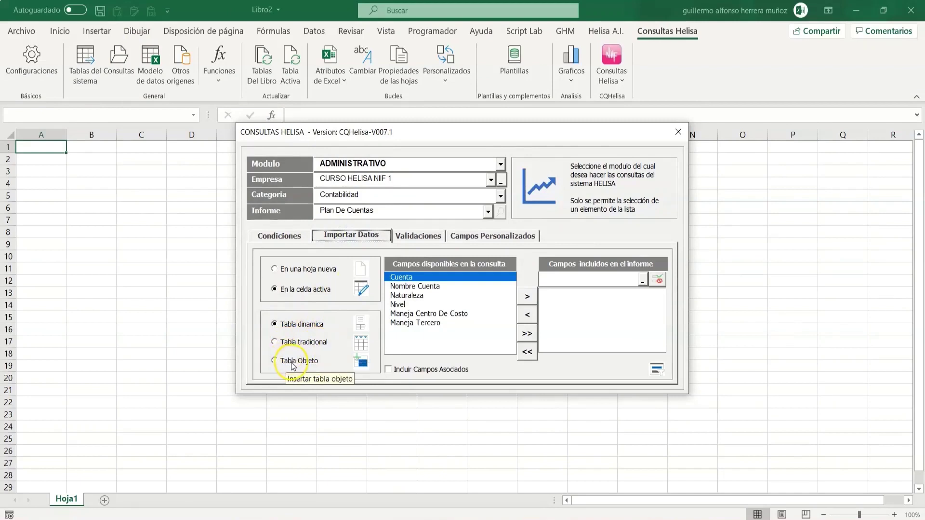
left_click(303, 294)
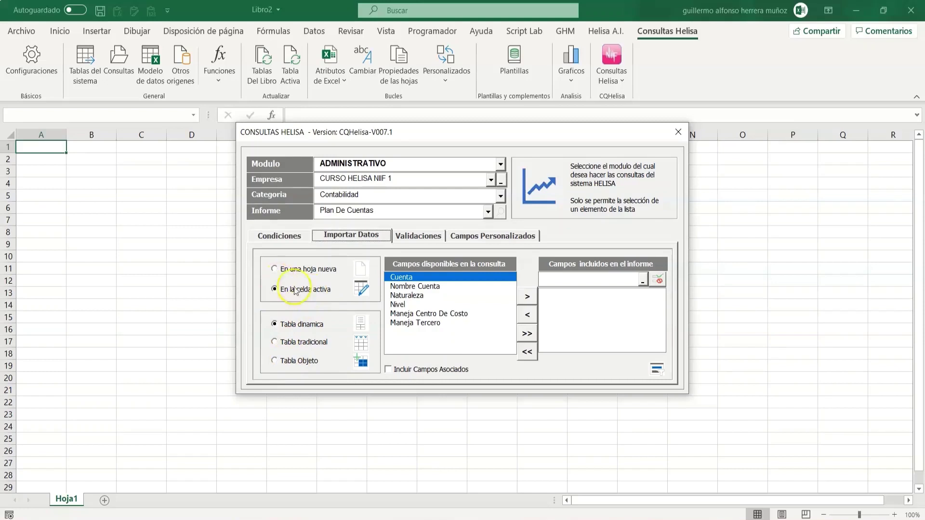
left_click(276, 270)
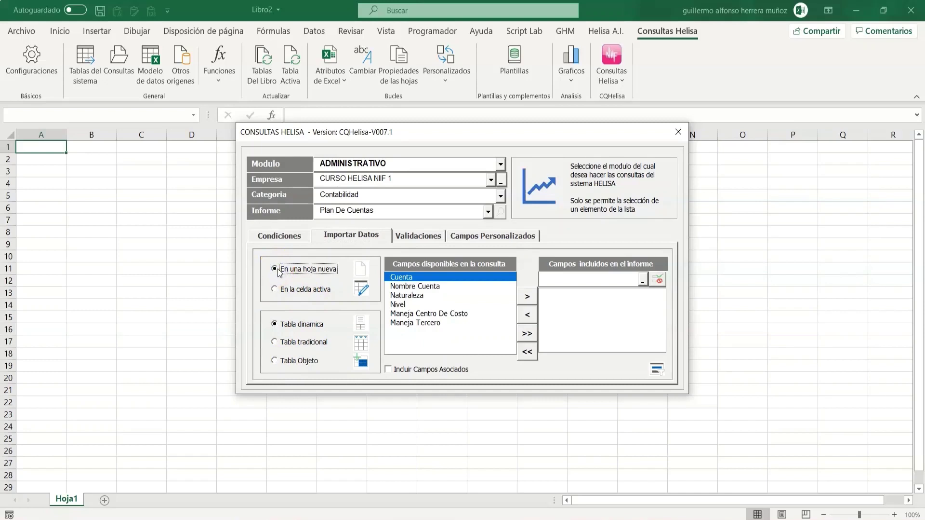
left_click(292, 272)
Generate the Plan De Cuentas dynamic table without any conditions and accept the completion notice.
left_click(280, 235)
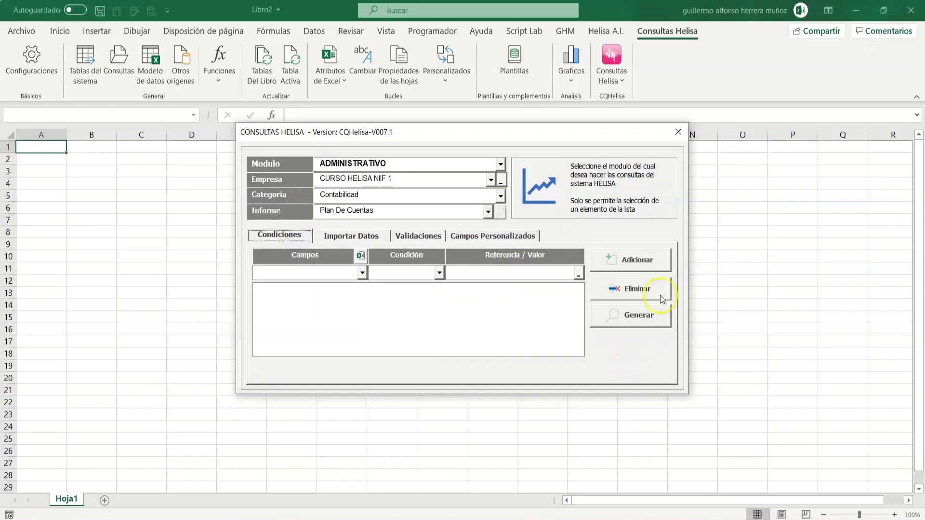
left_click(621, 315)
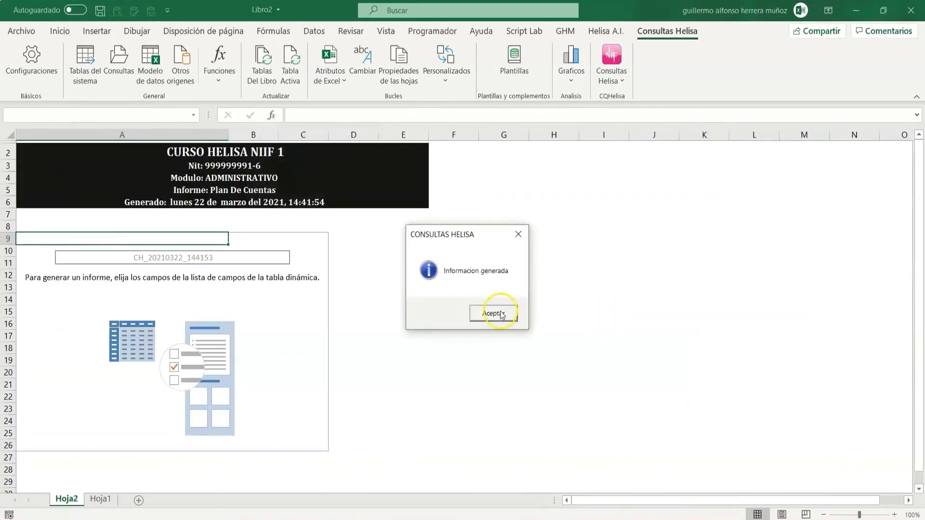
left_click(494, 313)
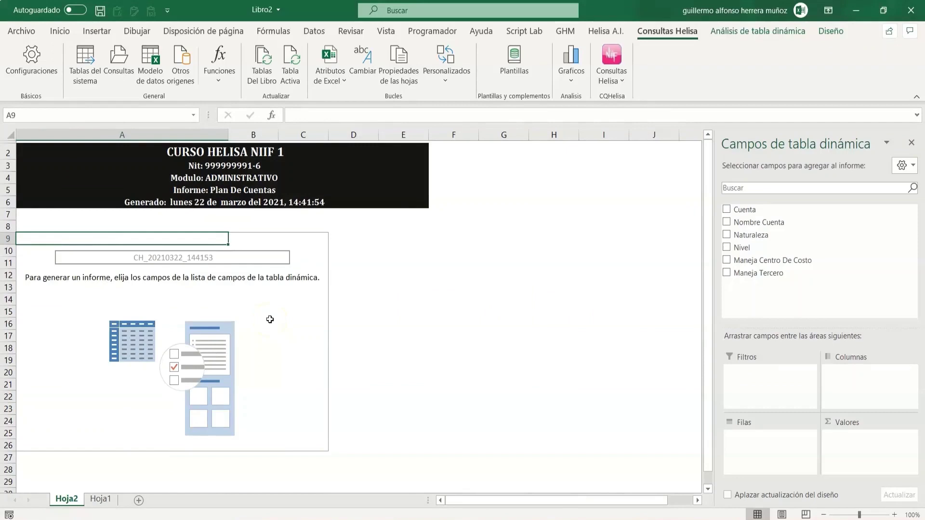
Add the Cuenta and Nombre Cuenta fields to the pivot table.
right_click(165, 285)
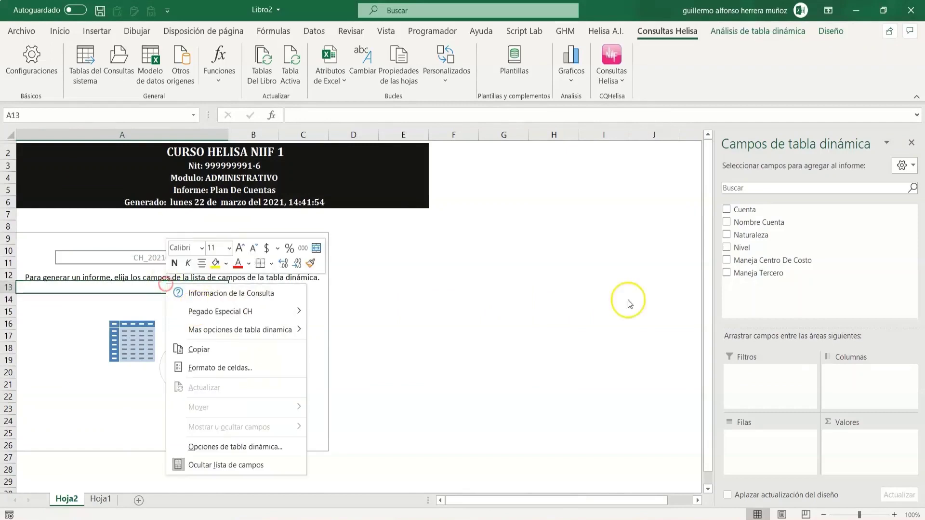
left_click(727, 210)
left_click(727, 222)
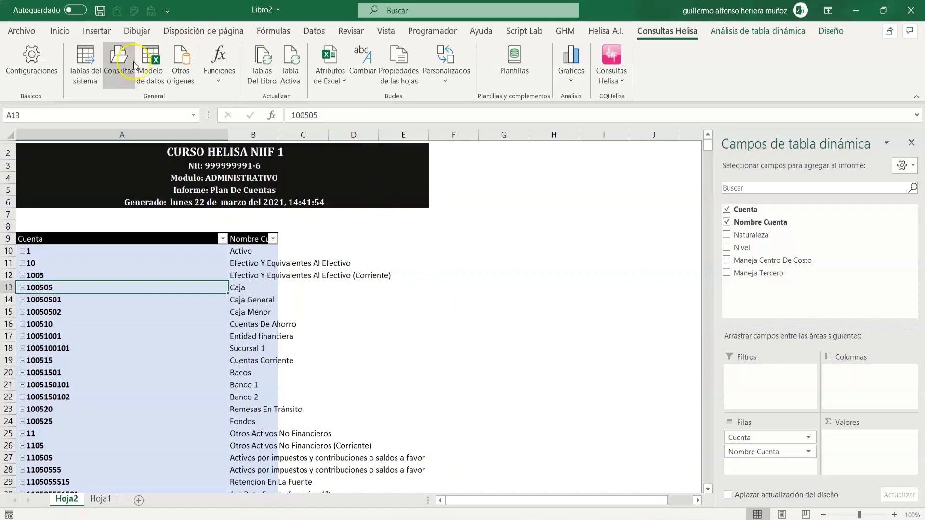
Generate the Plan De Cuentas report as a traditional table on another new sheet.
left_click(458, 251)
left_click(119, 62)
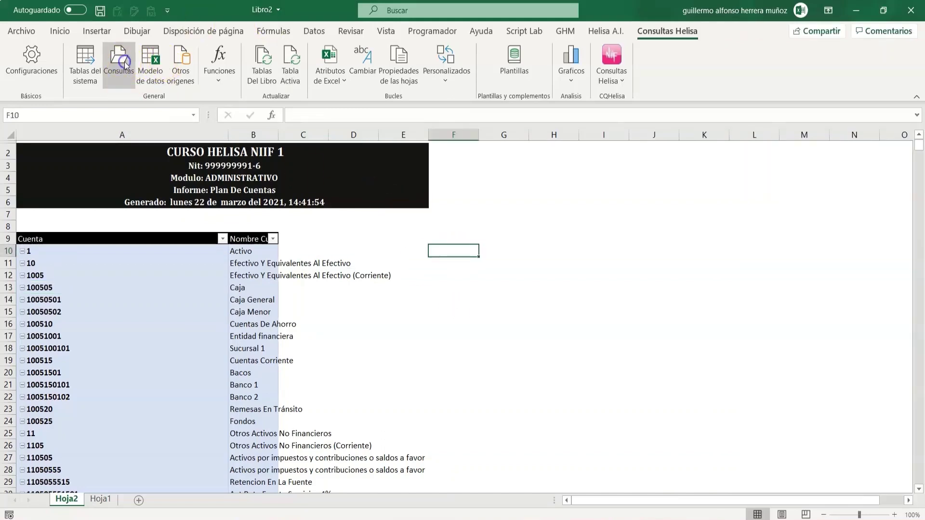
left_click(337, 236)
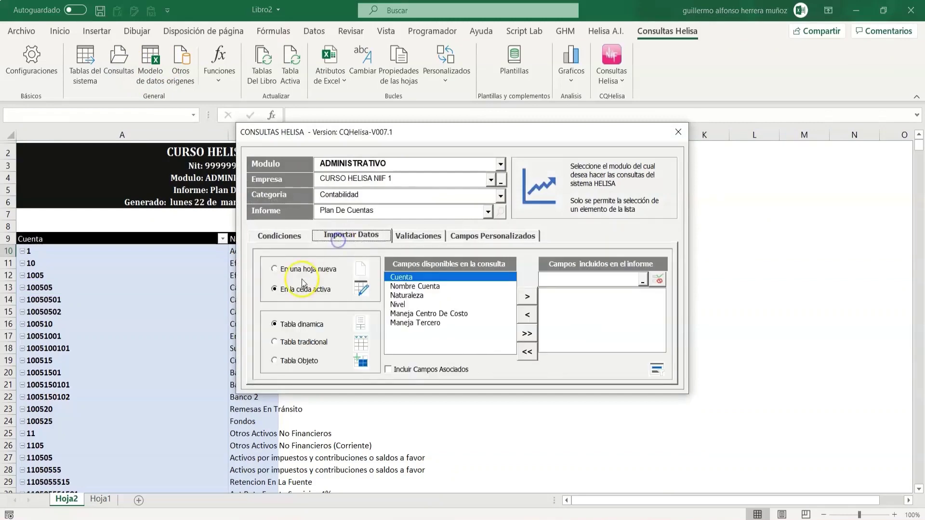
left_click(304, 269)
left_click(276, 342)
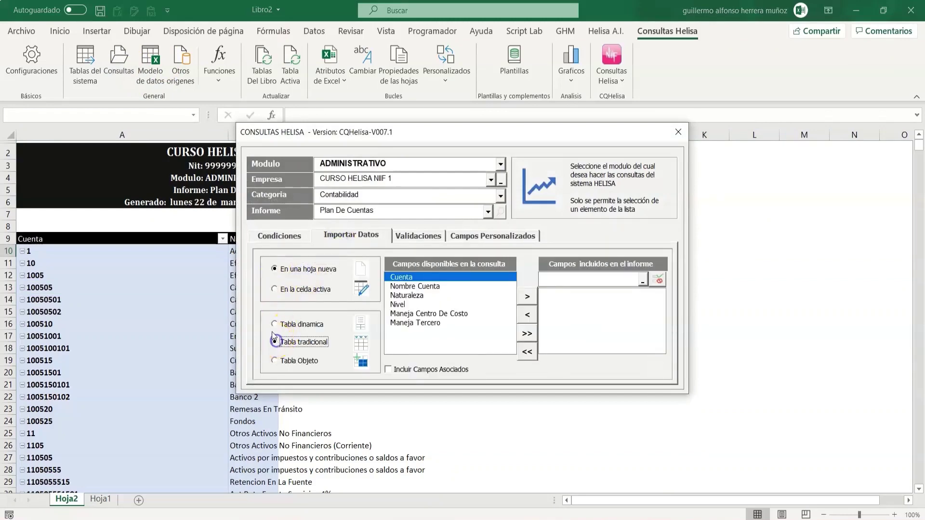
left_click(259, 236)
left_click(657, 320)
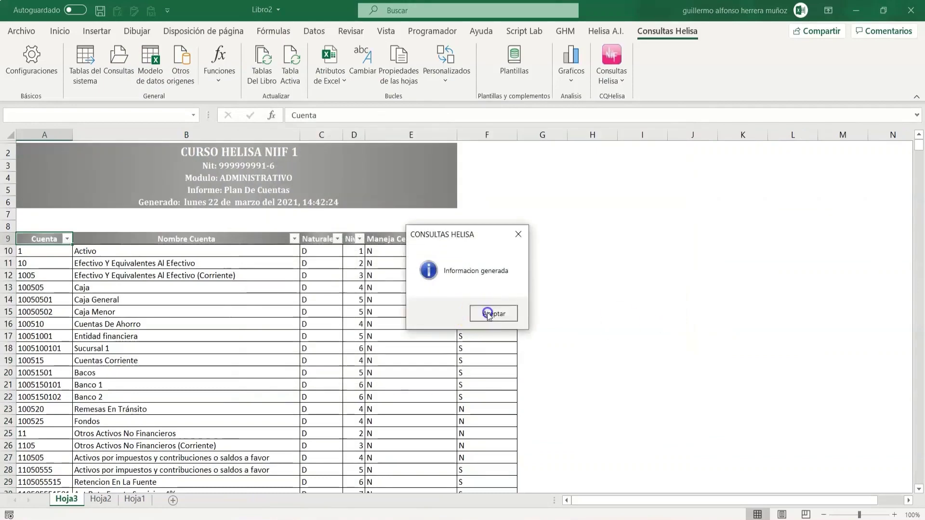
left_click(489, 311)
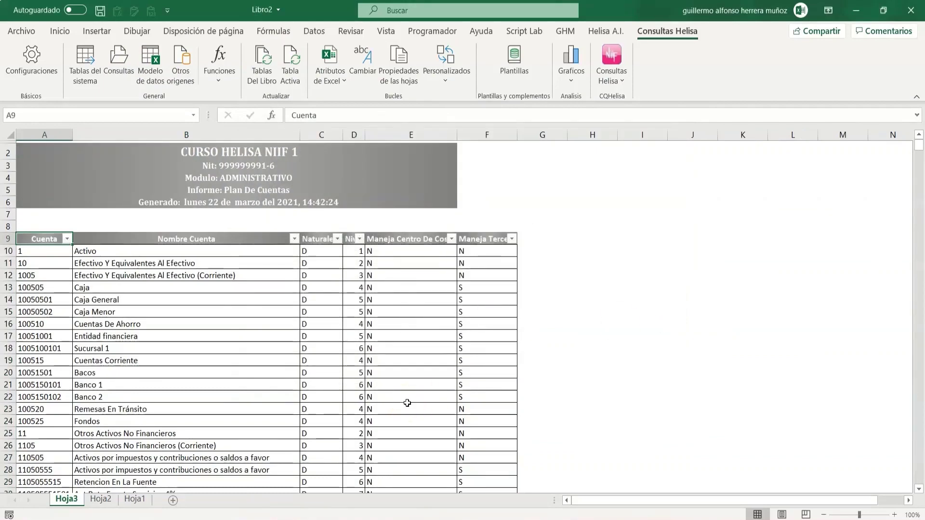
Compare the traditional table on Hoja3 with the pivot table on Hoja2, and go to the empty Hoja1.
key("ctrl+Page_Down")
key("ctrl+Page_Up")
key("ctrl+Page_Down")
key("ctrl+Page_Down")
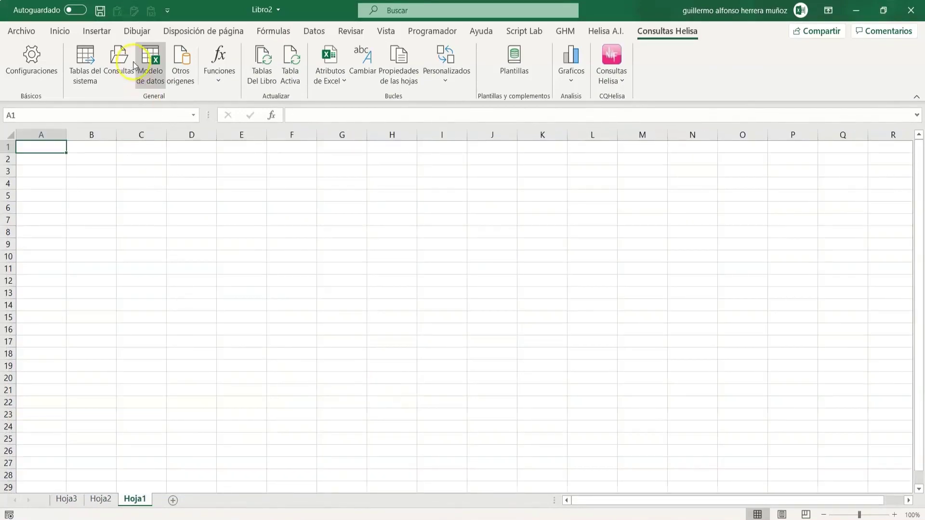
From Hoja1, generate Plan De Cuentas once more as a traditional table on a new sheet.
left_click(118, 60)
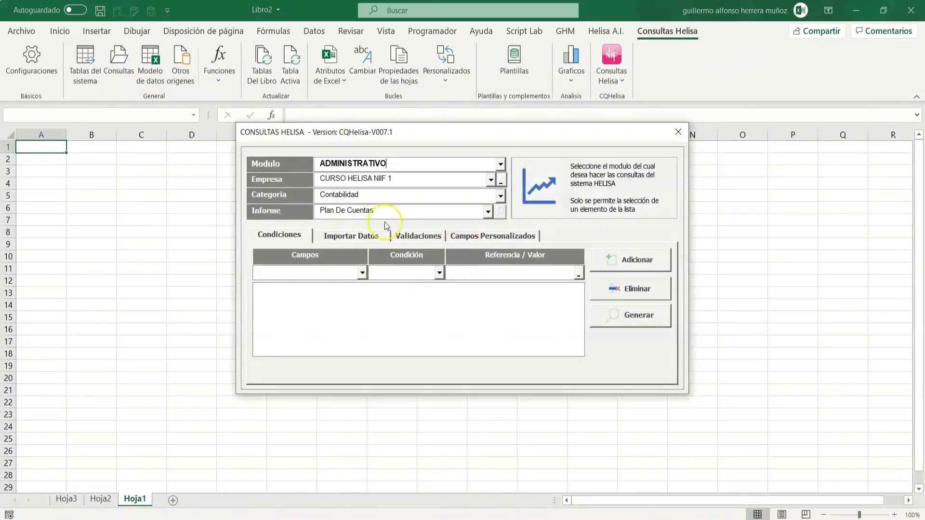
left_click(351, 236)
left_click(312, 270)
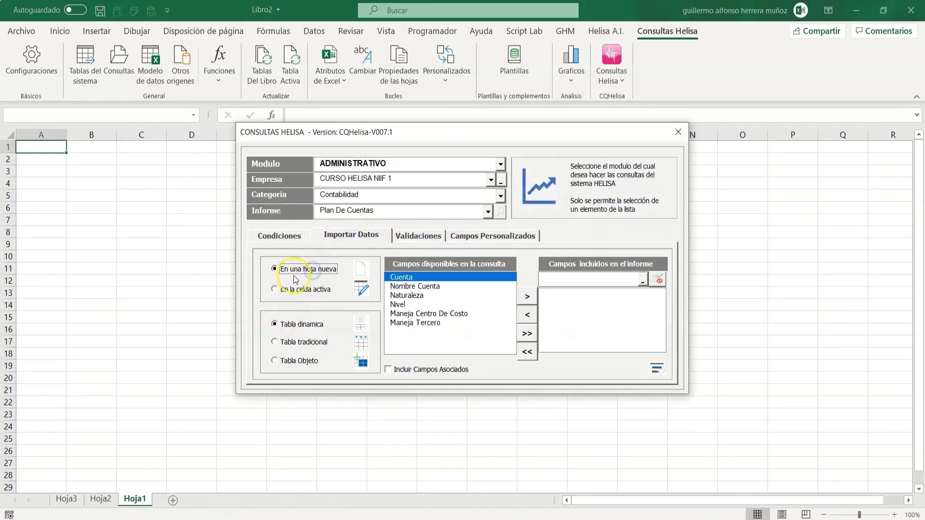
left_click(288, 343)
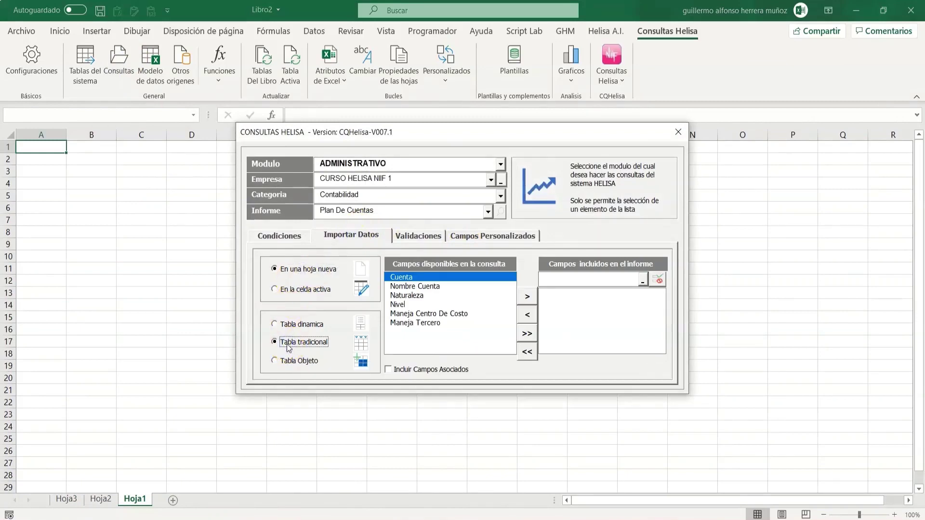
left_click(287, 235)
left_click(651, 317)
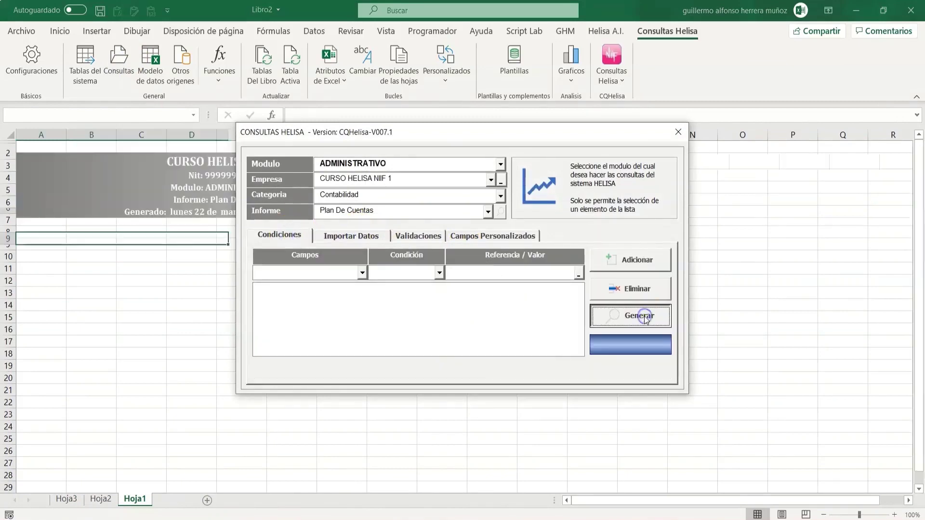
key("Return")
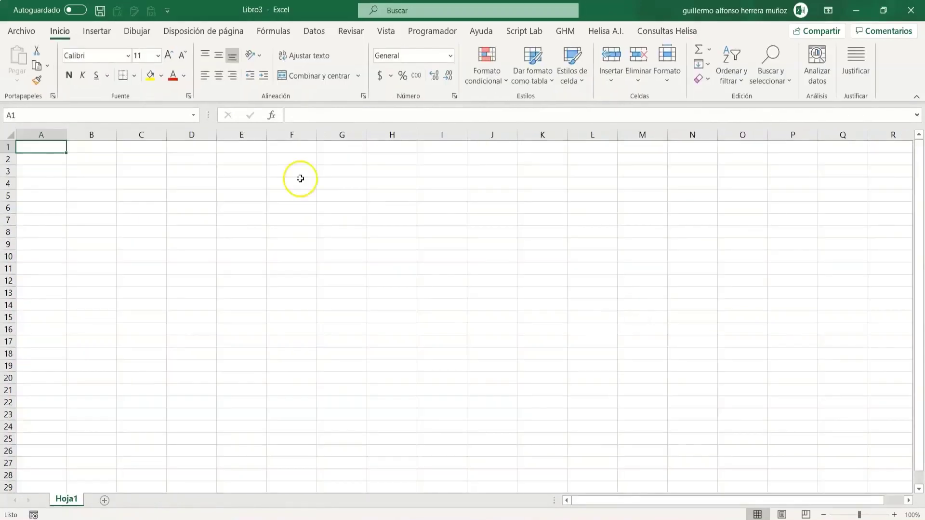
Set the query design to the Azul pivot table style with the compact report layout, and save the Consultas Helisa configuration.
left_click(666, 34)
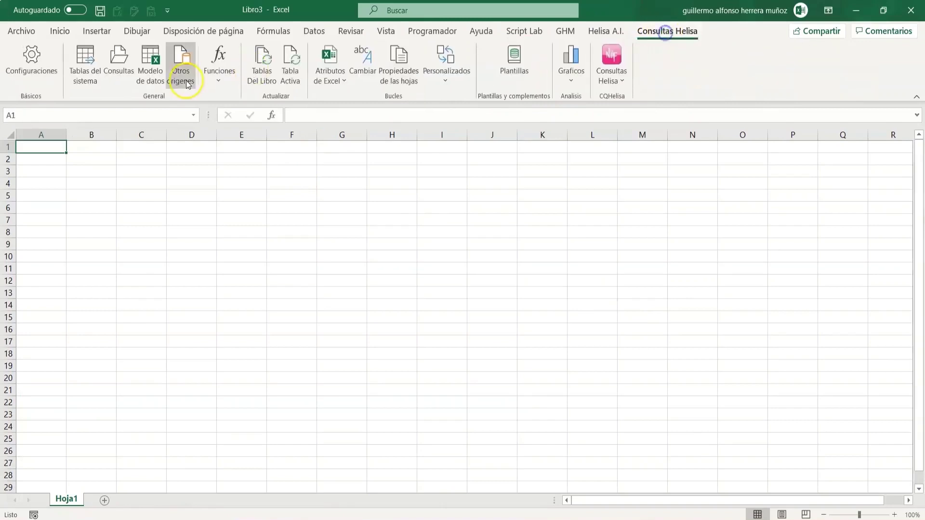
left_click(29, 70)
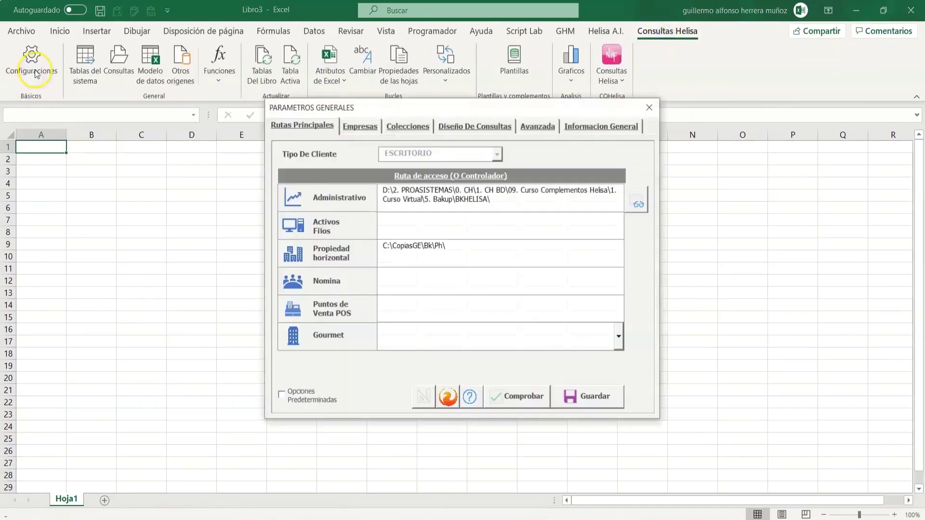
left_click(361, 125)
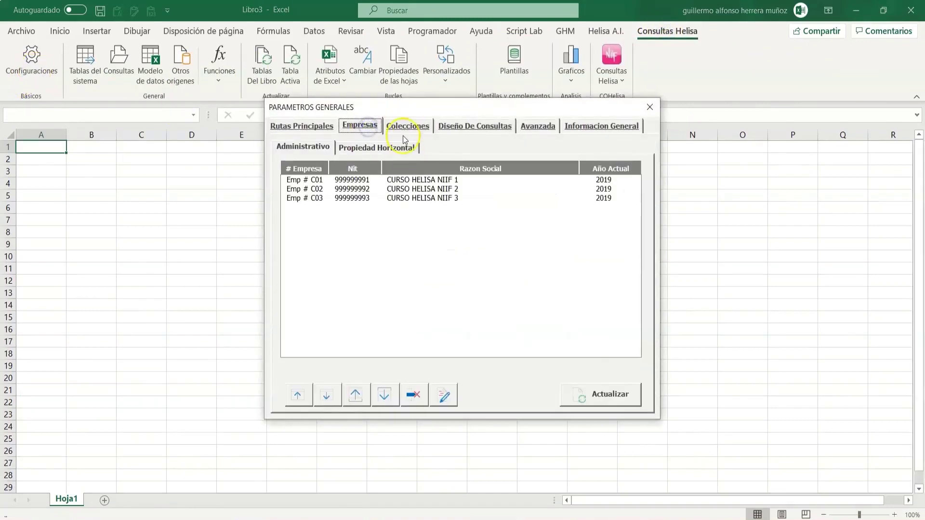
left_click(474, 125)
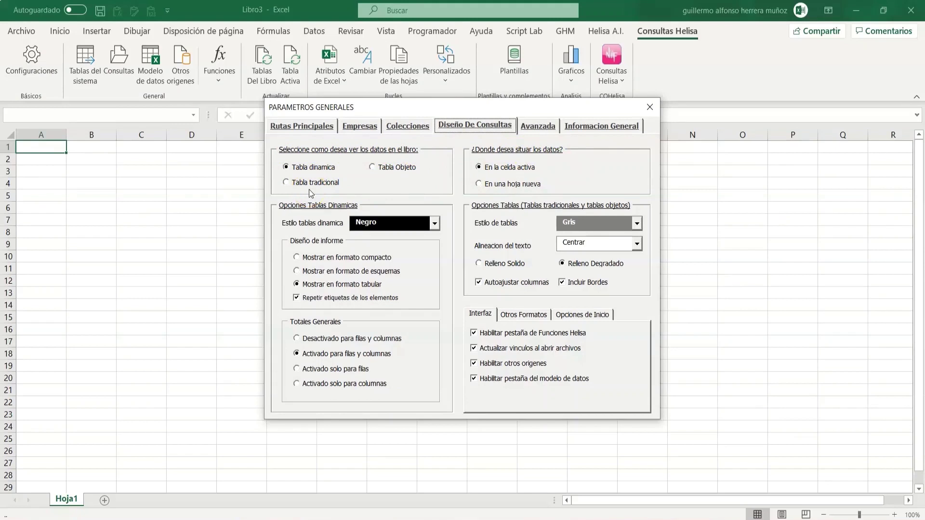
left_click(435, 224)
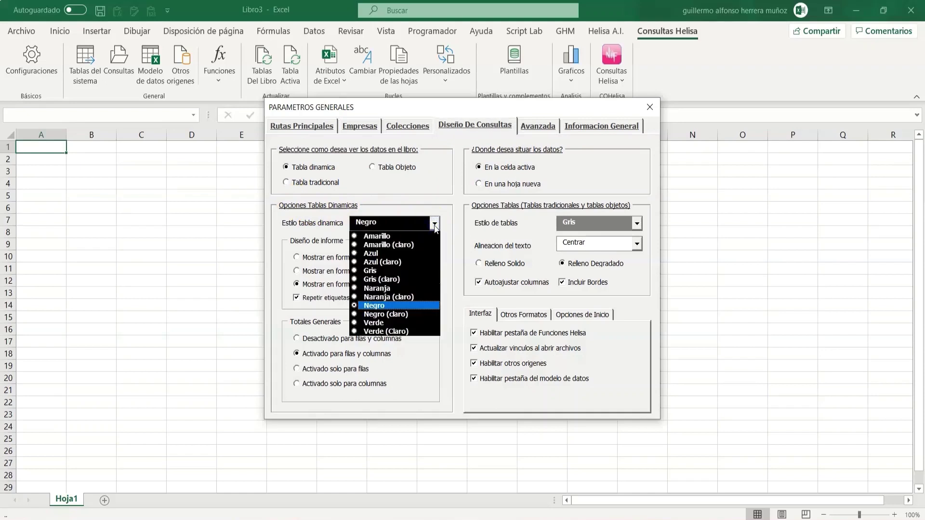
left_click(394, 253)
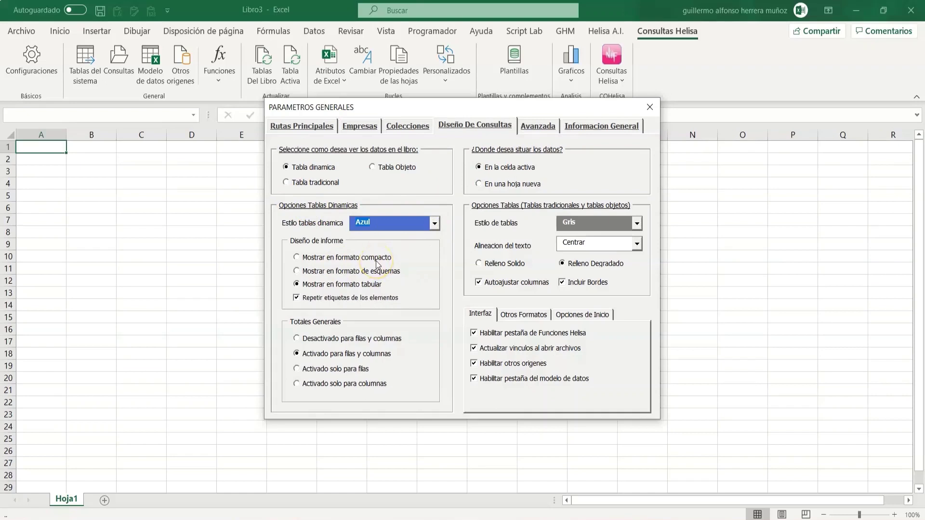
left_click(346, 261)
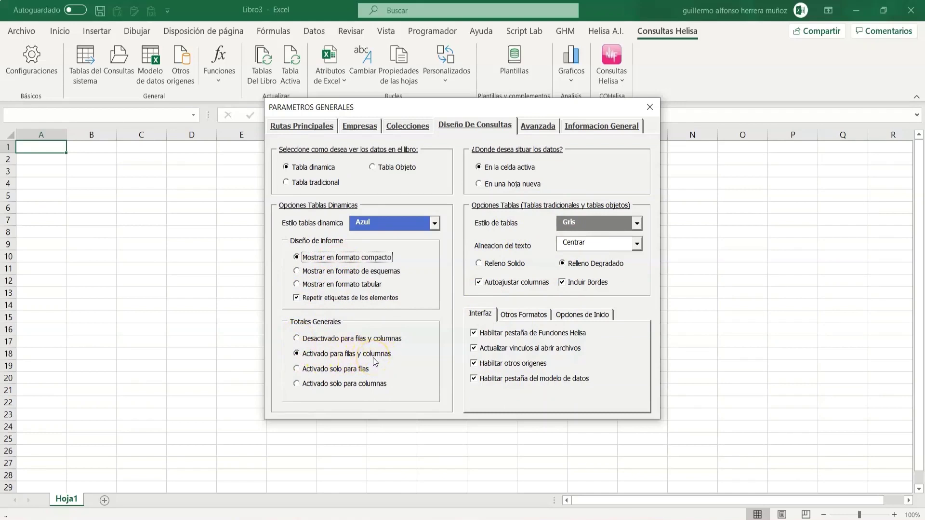
left_click(650, 106)
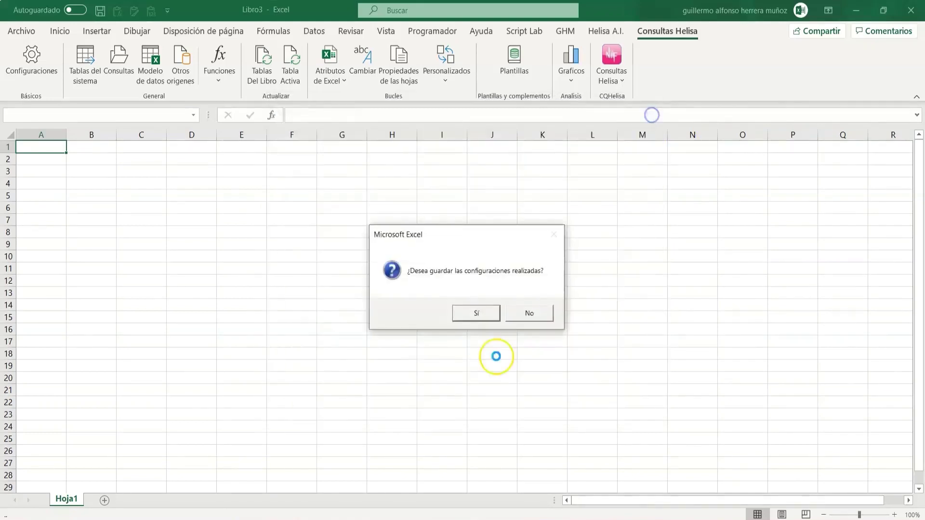
left_click(459, 318)
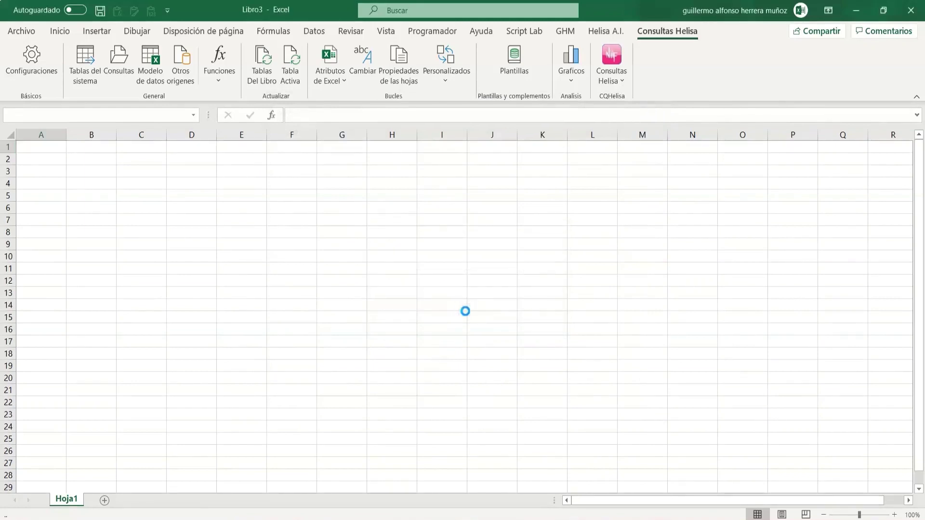
left_click(497, 313)
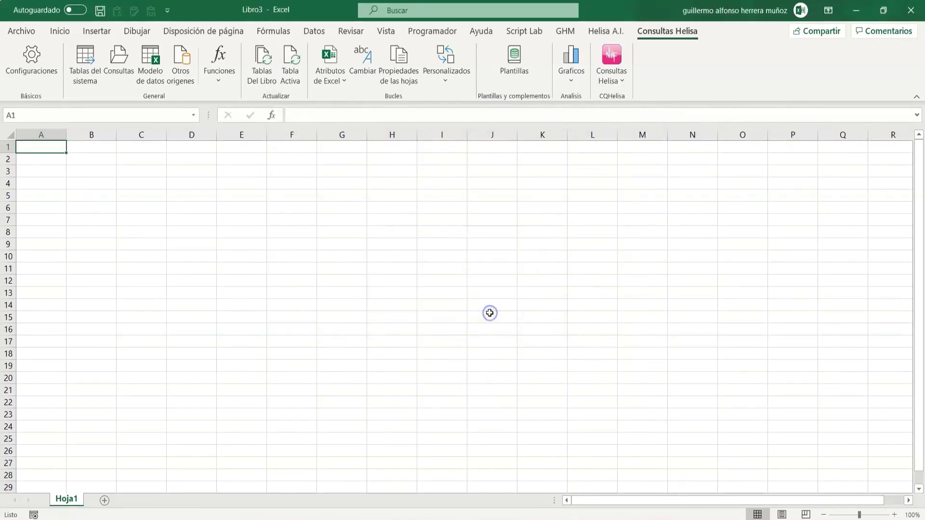
Generate the Plan De Cuentas report for CURSO HELISA NIIF 1 as a pivot table at cell A1.
left_click(119, 70)
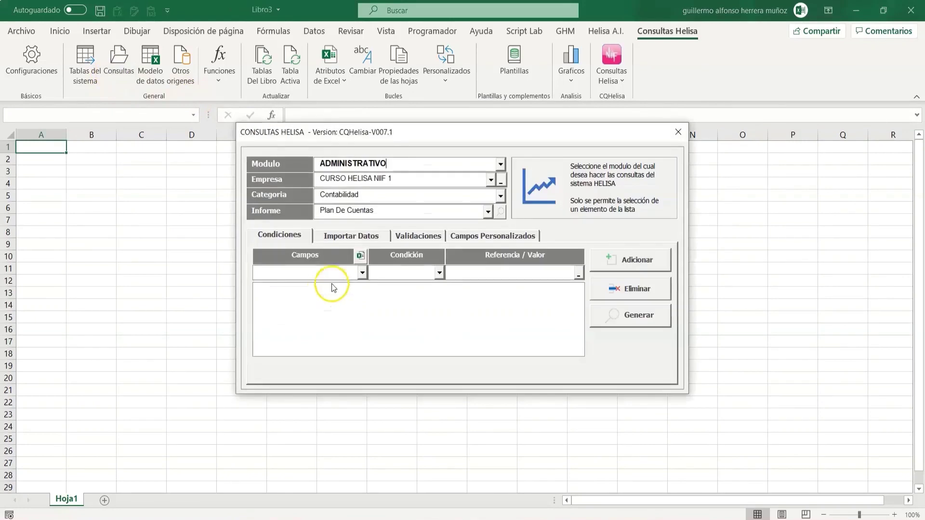
left_click(632, 318)
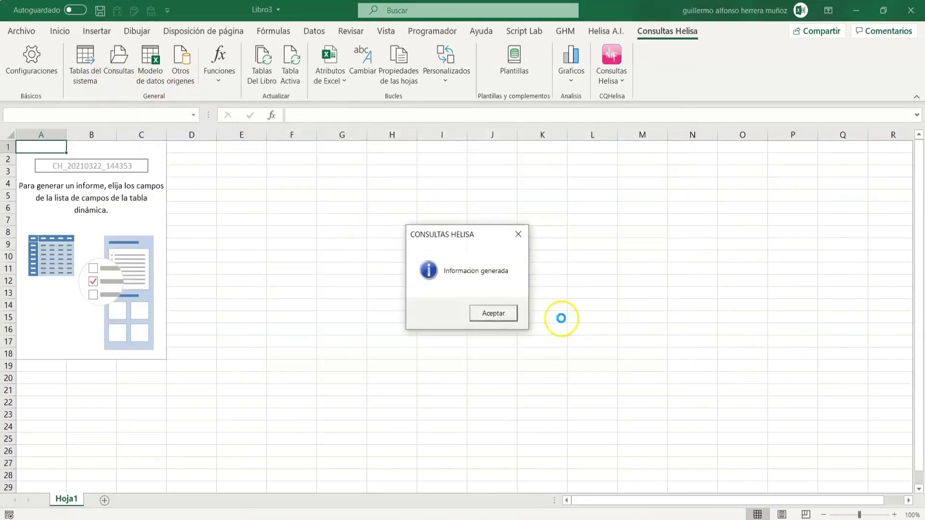
left_click(493, 313)
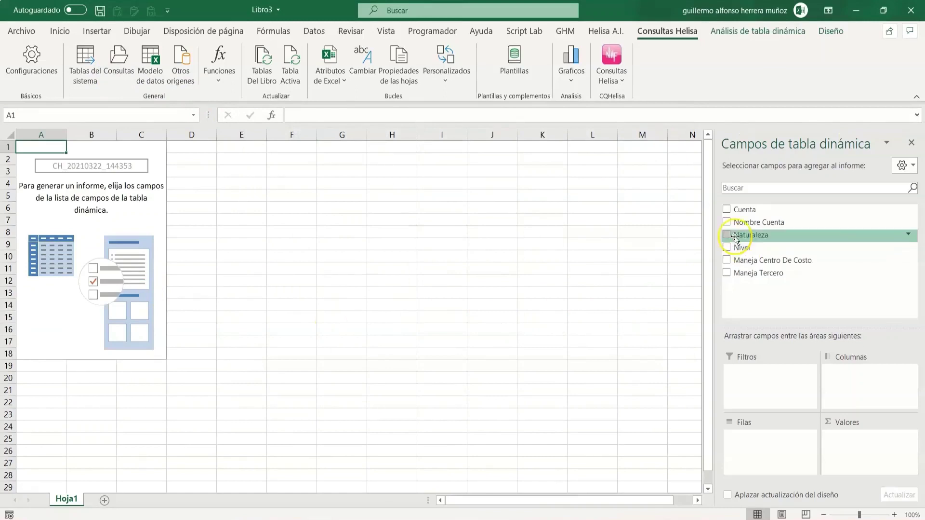
Add Cuenta, Nombre Cuenta, Naturaleza and Nivel to the pivot table and widen column A to show the row labels.
left_click(726, 209)
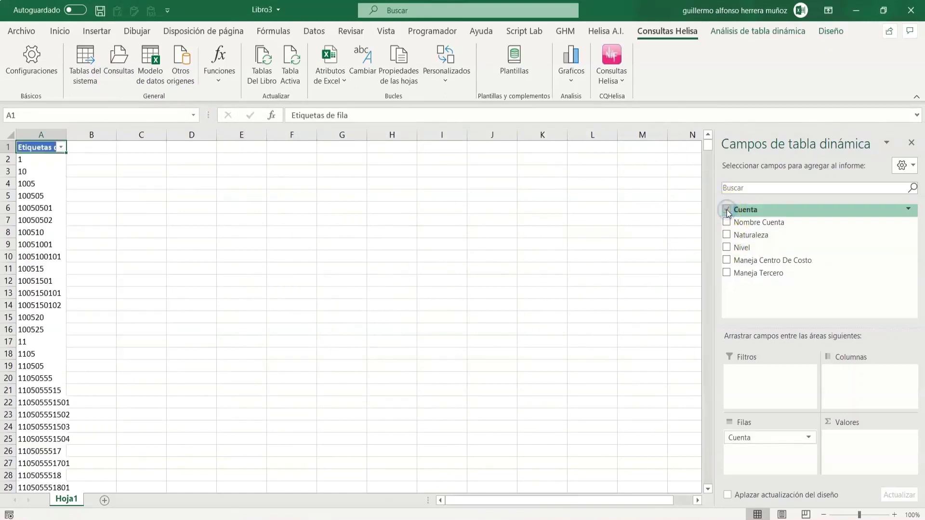
left_click(727, 223)
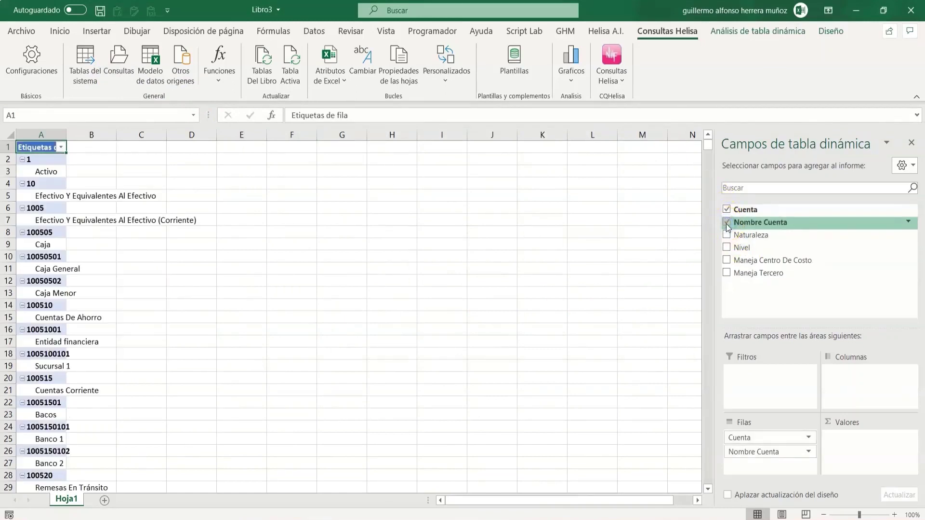
left_click(727, 235)
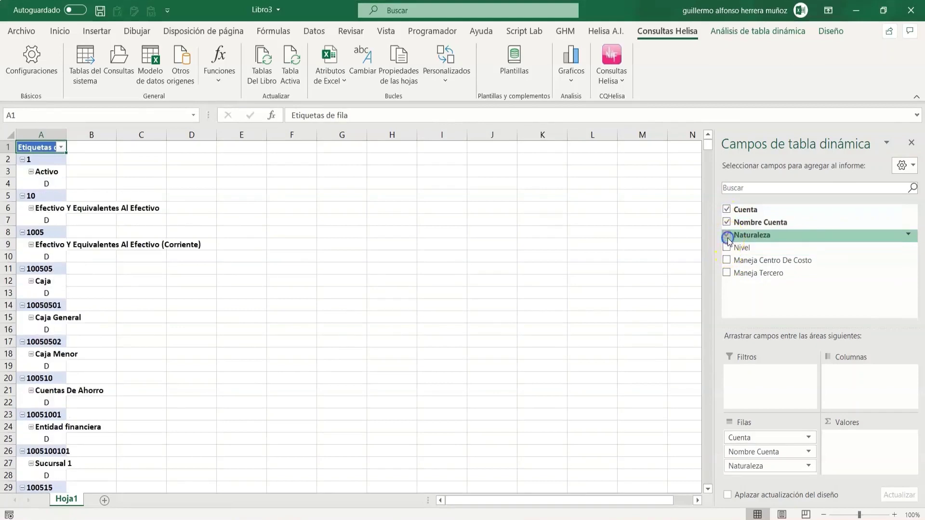
left_click(726, 247)
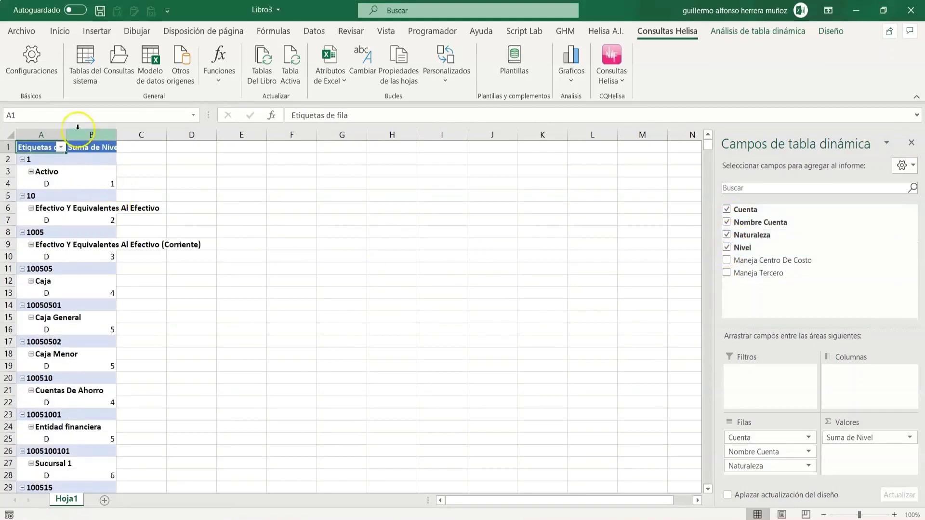
left_click_drag(66, 135, 171, 135)
mouse_move(177, 211)
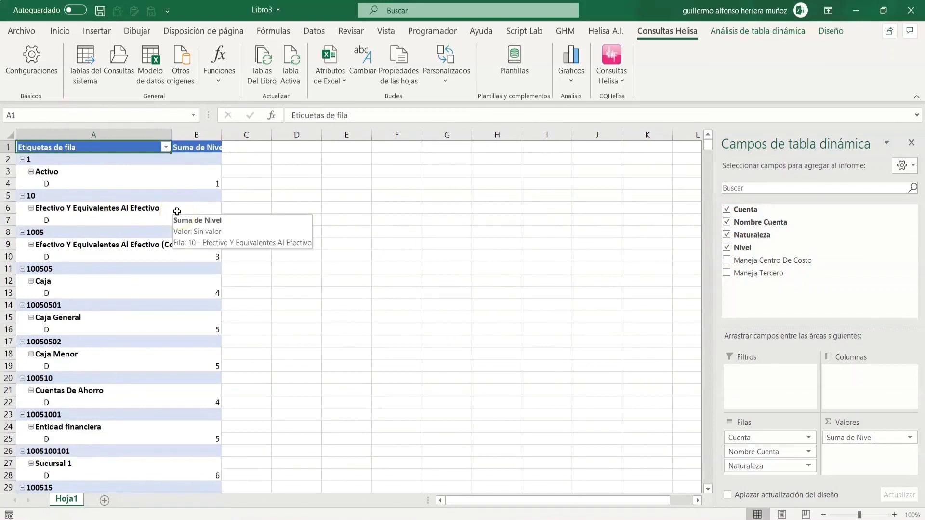
Add Maneja Tercero to the pivot table's values and summarize the Nivel field by count.
left_click_drag(766, 272, 886, 466)
left_click(905, 438)
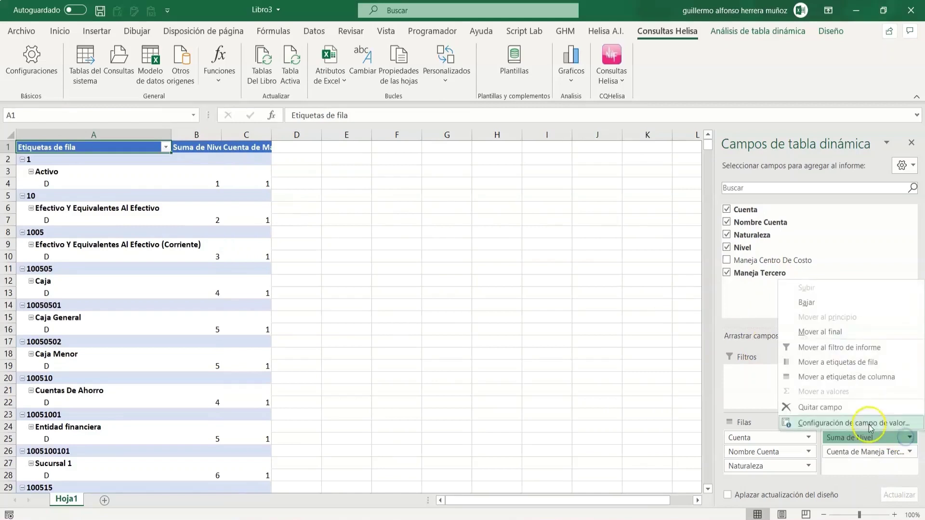
left_click(871, 423)
left_click(405, 309)
left_click(528, 380)
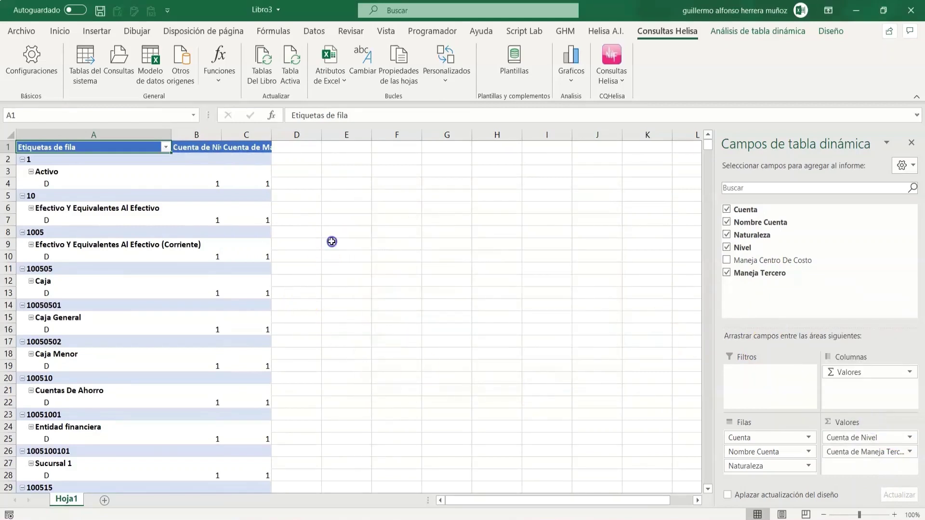
Widen columns A to C so that the pivot table's headers and labels fit.
left_click(331, 241)
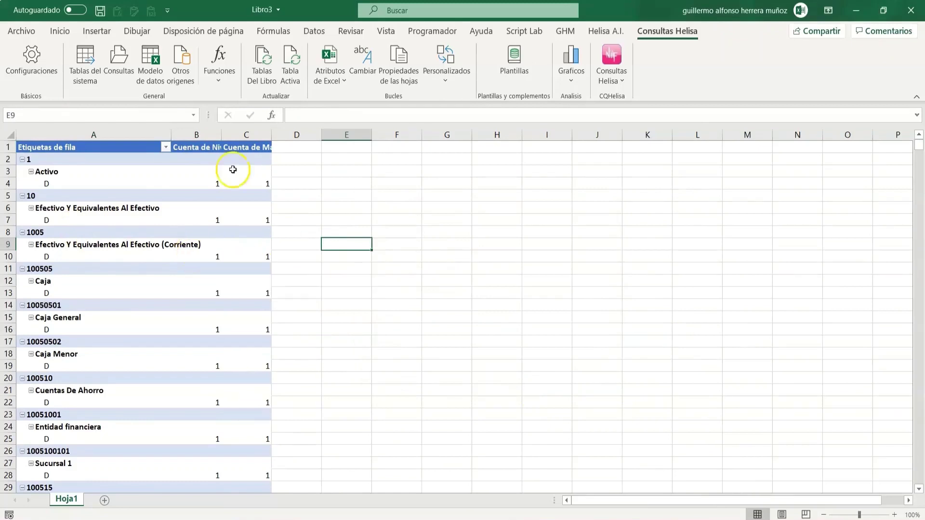
left_click_drag(199, 134, 280, 135)
left_click_drag(173, 134, 226, 135)
left_click(313, 171)
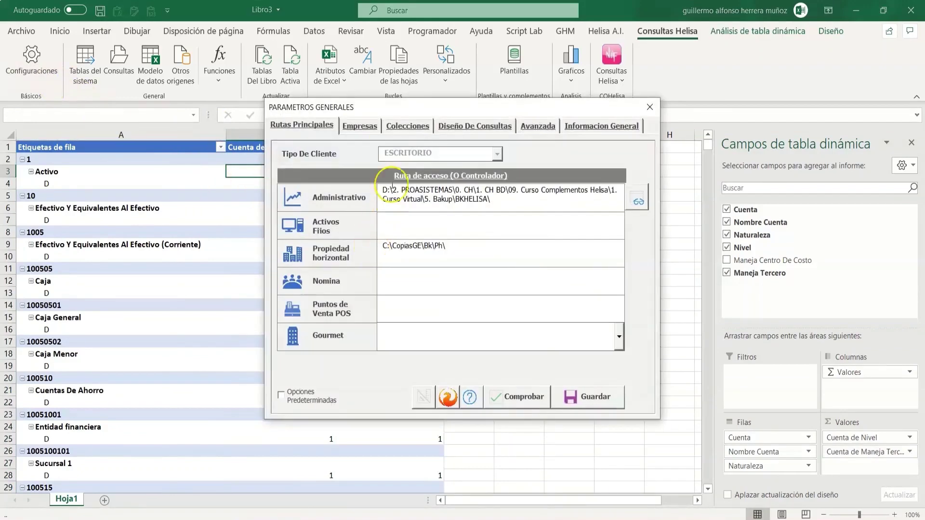
Set the query design's pivot report layout to Mostrar en formato de esquemas and save the configuration.
left_click(464, 126)
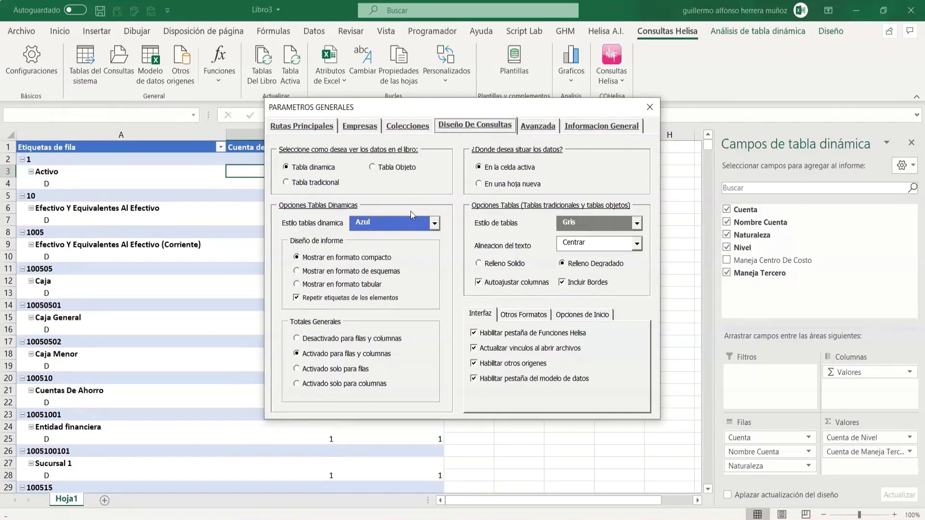
left_click(297, 271)
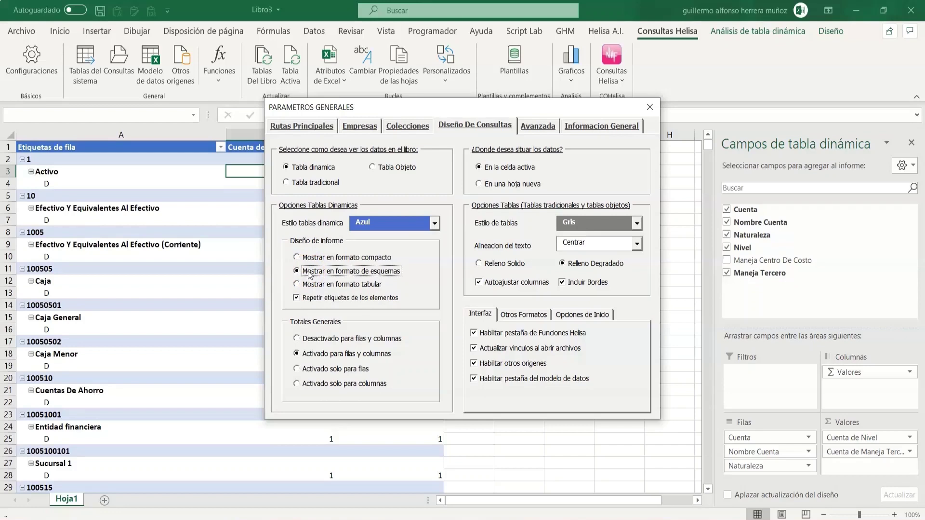
left_click(650, 110)
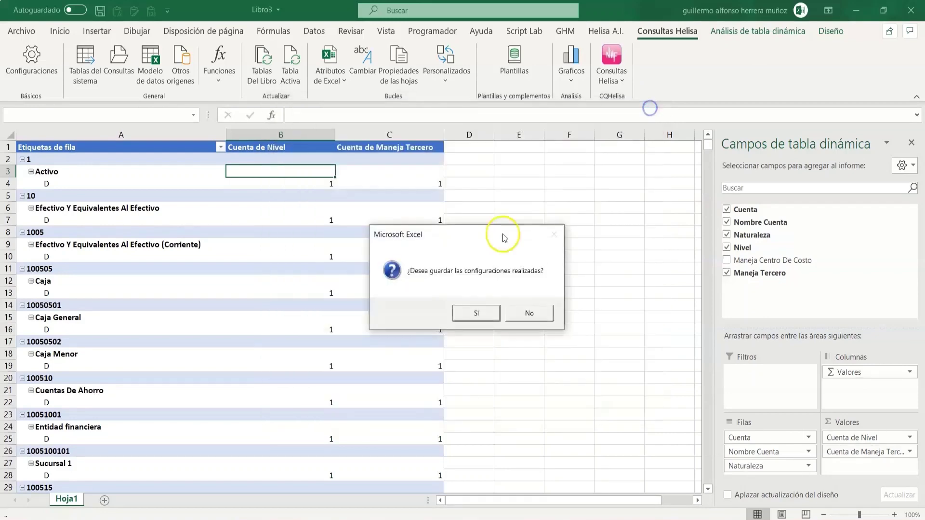
left_click(470, 318)
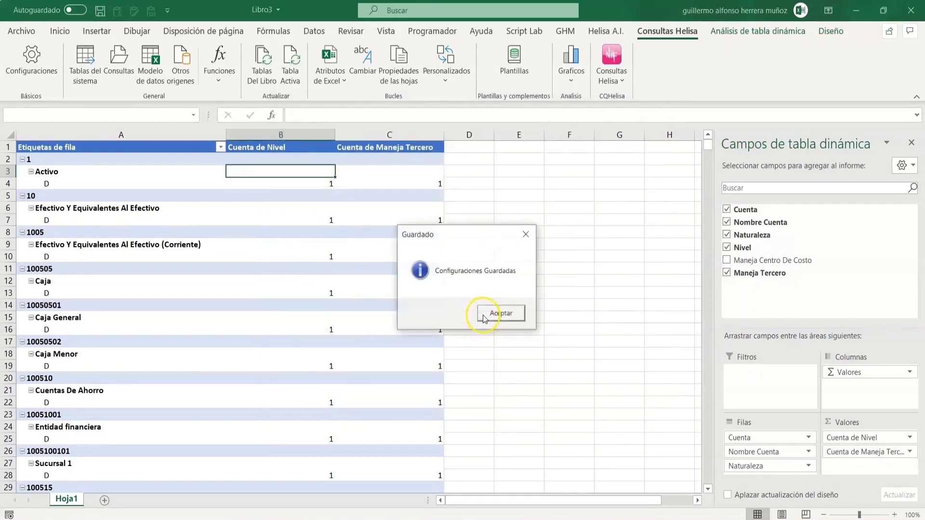
left_click(484, 318)
Refresh the active pivot table on Hoja1 and check the layout of its first rows in columns A to C.
left_click(290, 72)
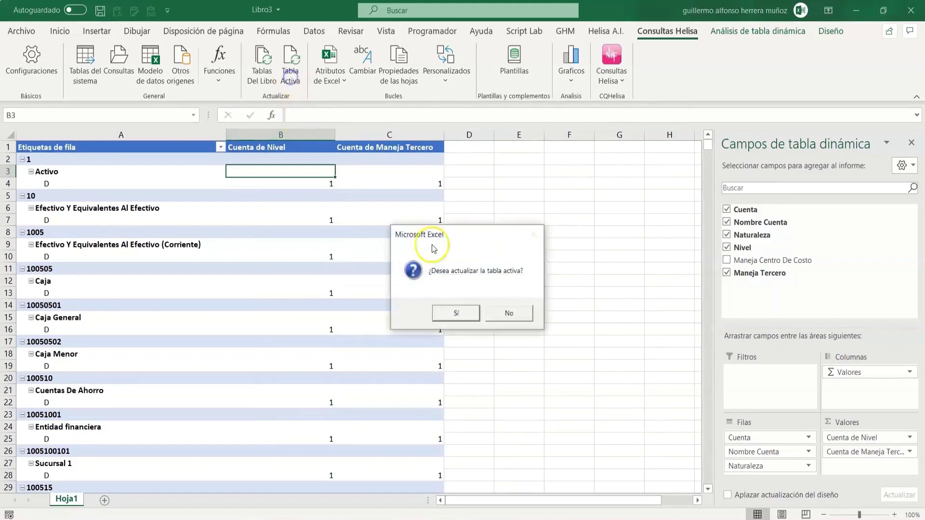
left_click(461, 311)
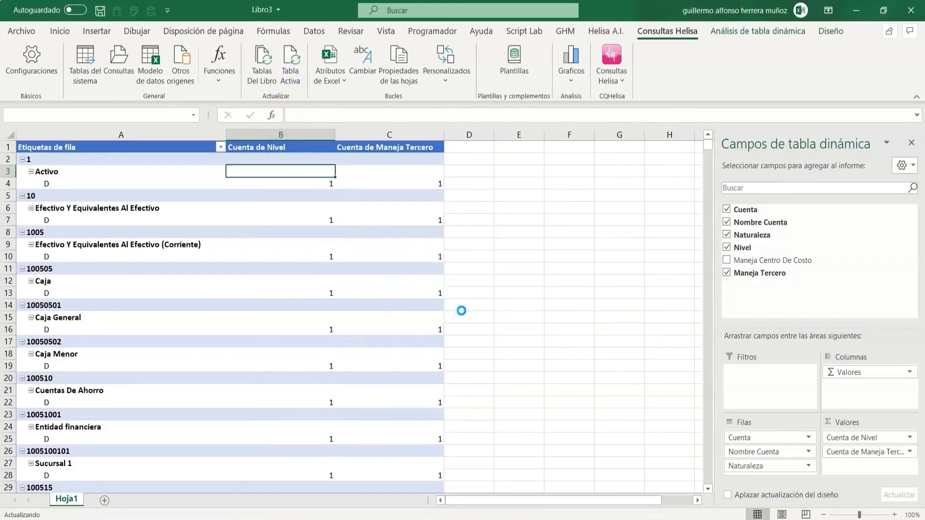
left_click(493, 313)
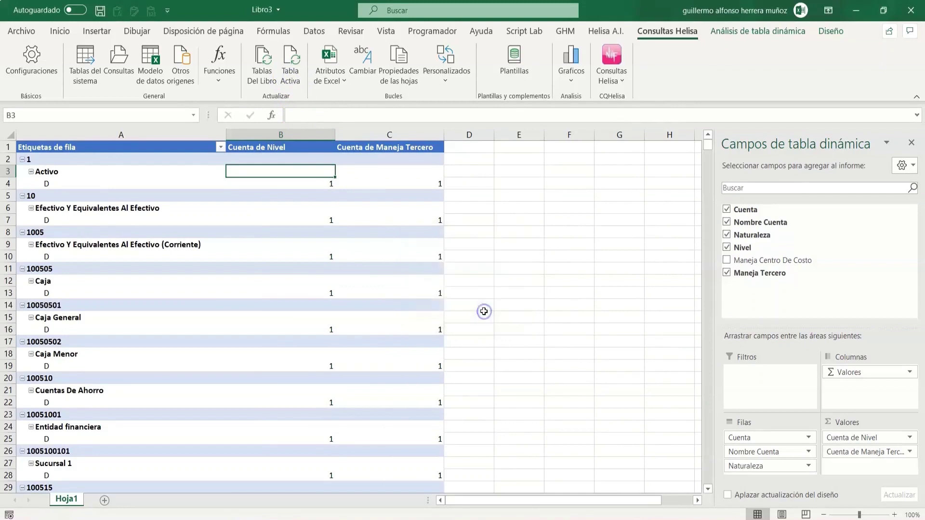
left_click_drag(142, 148, 352, 195)
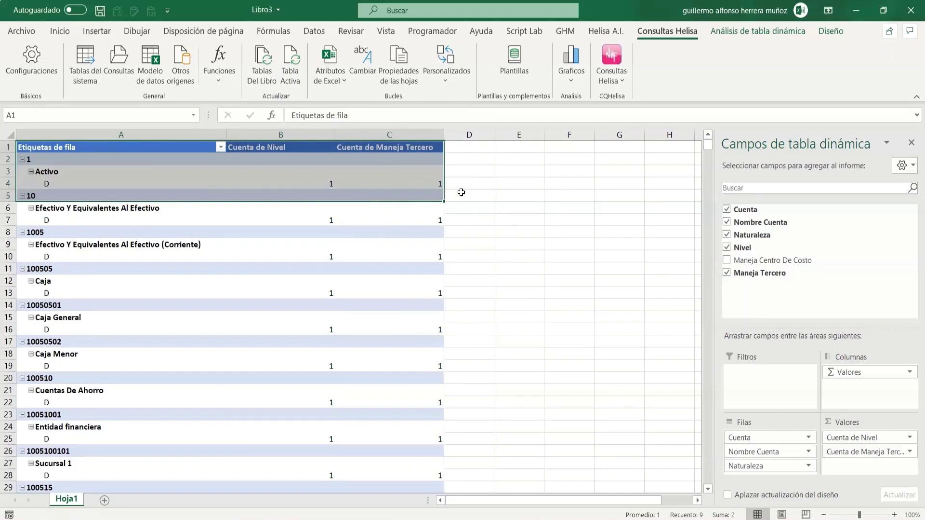
Generate the Plan De Cuentas report as a second pivot table at cell F1 of the same sheet.
left_click(555, 144)
left_click(95, 60)
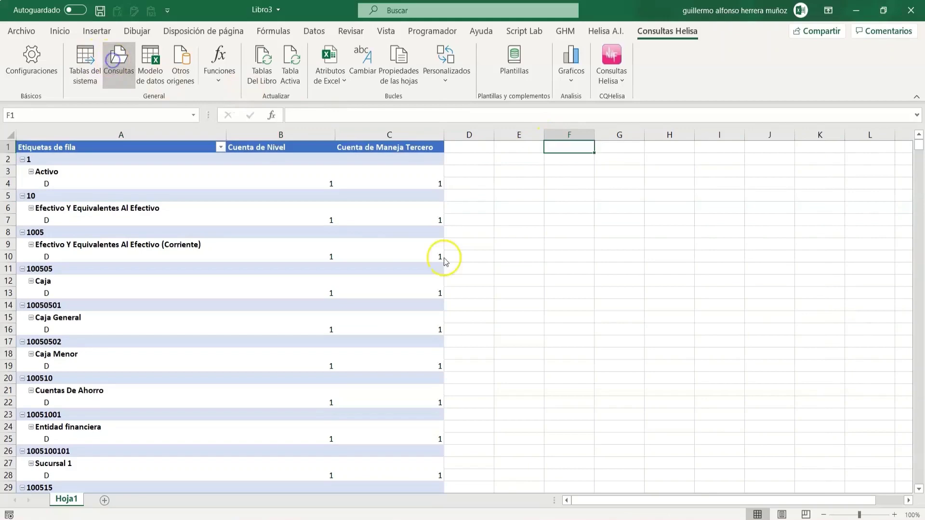
left_click(624, 326)
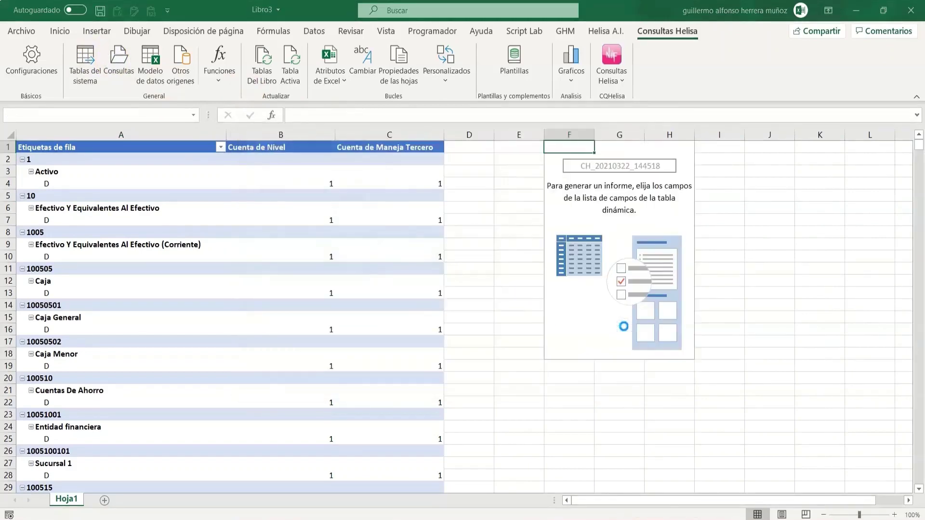
left_click(494, 314)
left_click(619, 268)
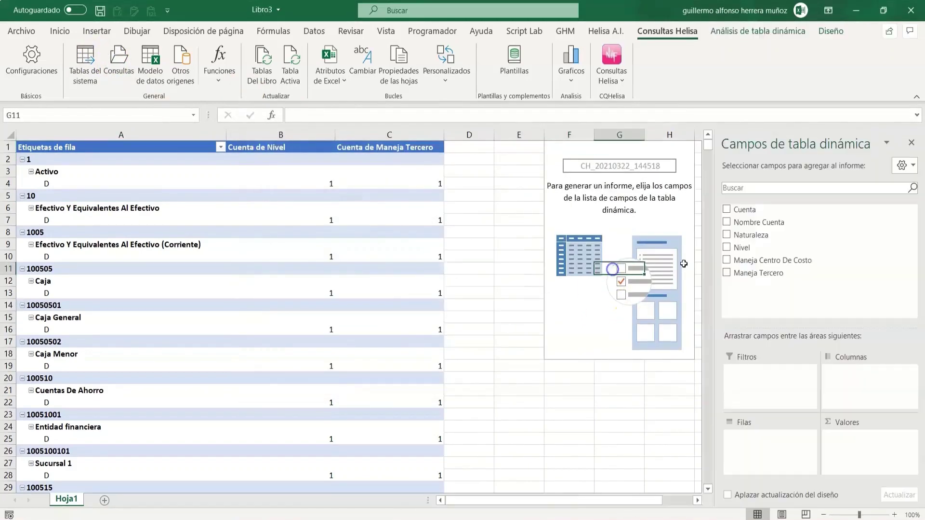
Add Cuenta, Nombre Cuenta and Naturaleza to the second pivot table and slightly widen its Nombre Cuenta column.
left_click(727, 209)
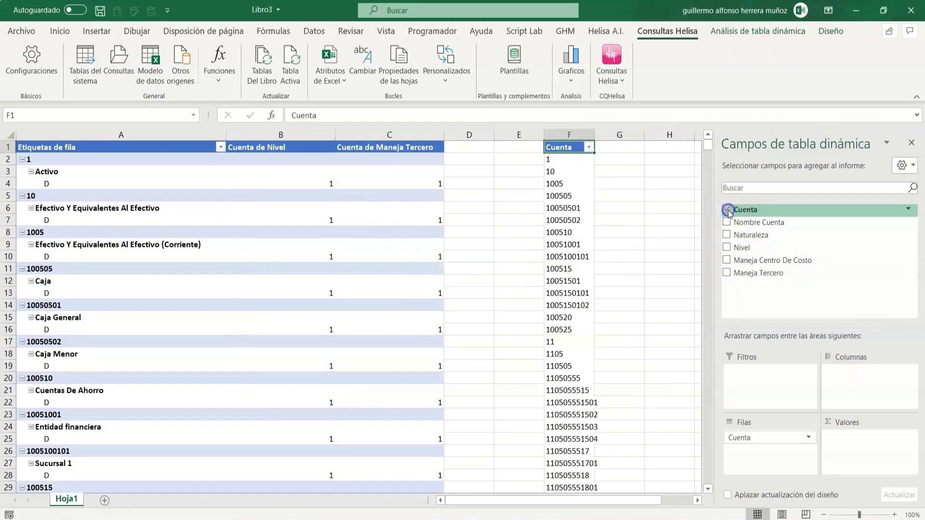
left_click(726, 222)
left_click(726, 235)
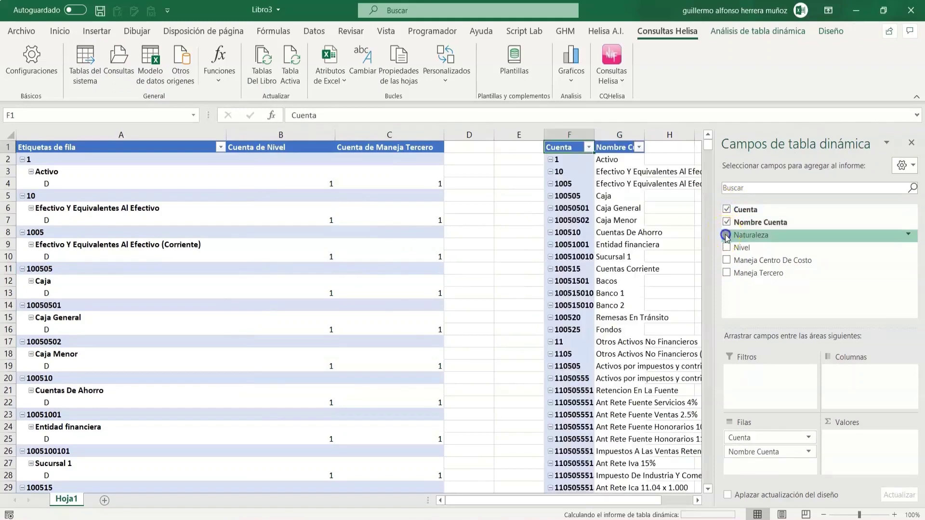
left_click_drag(650, 140, 656, 140)
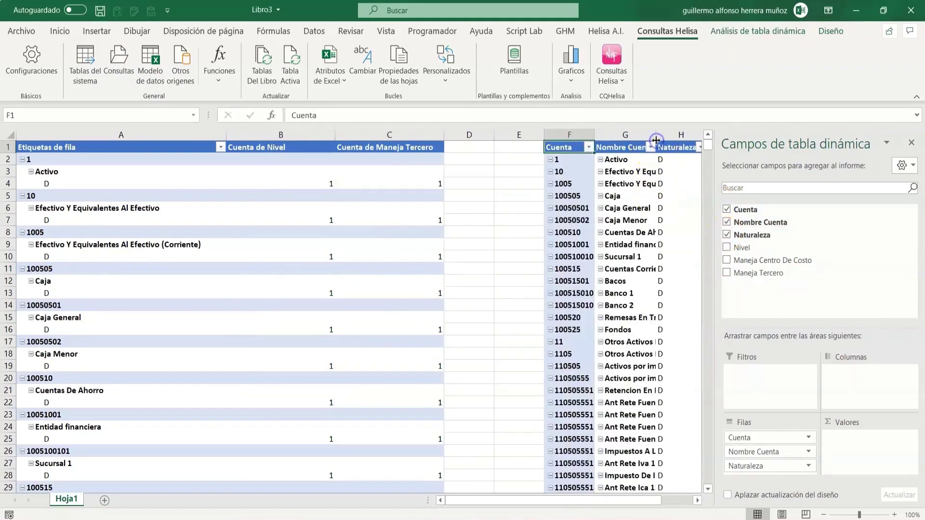
left_click(475, 177)
left_click(511, 174)
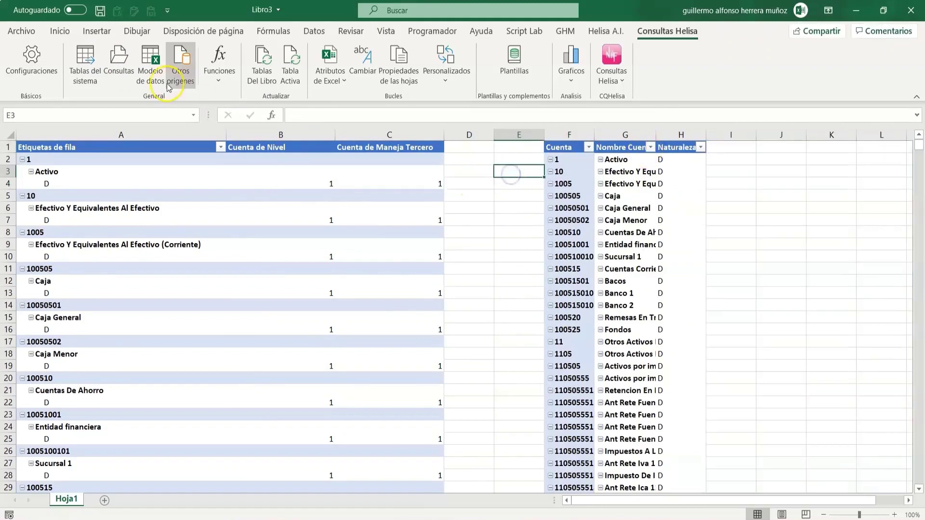
Enable Aplicar formatos al actualizar las consultas in the query design's other formats and save the configuration.
left_click(31, 60)
left_click(462, 131)
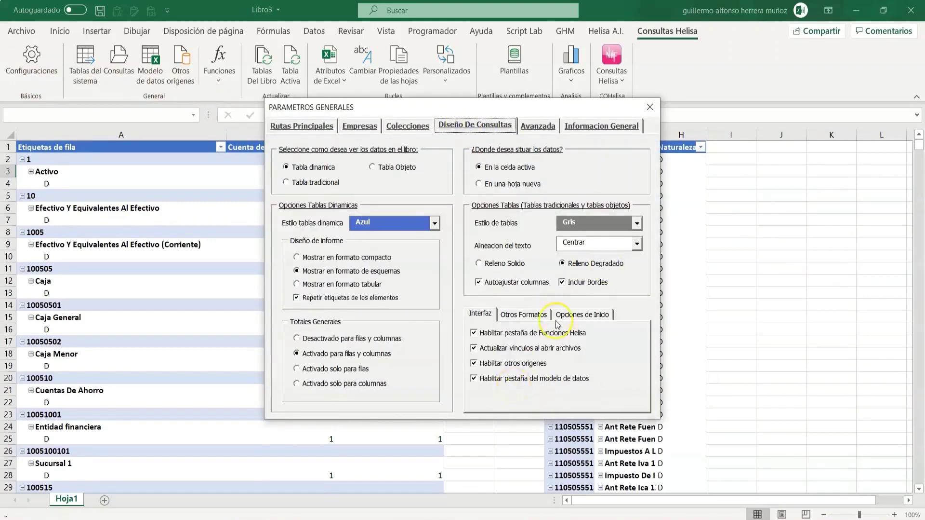
left_click(536, 314)
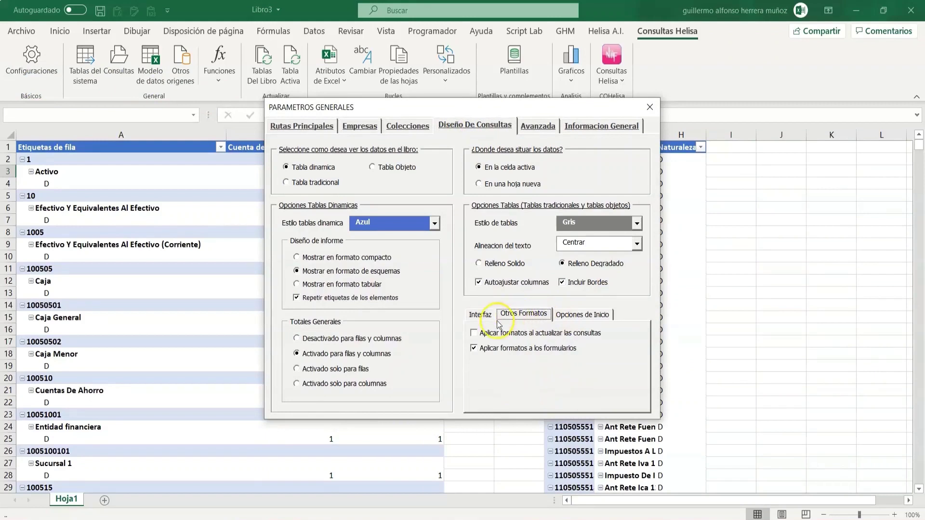
left_click(475, 333)
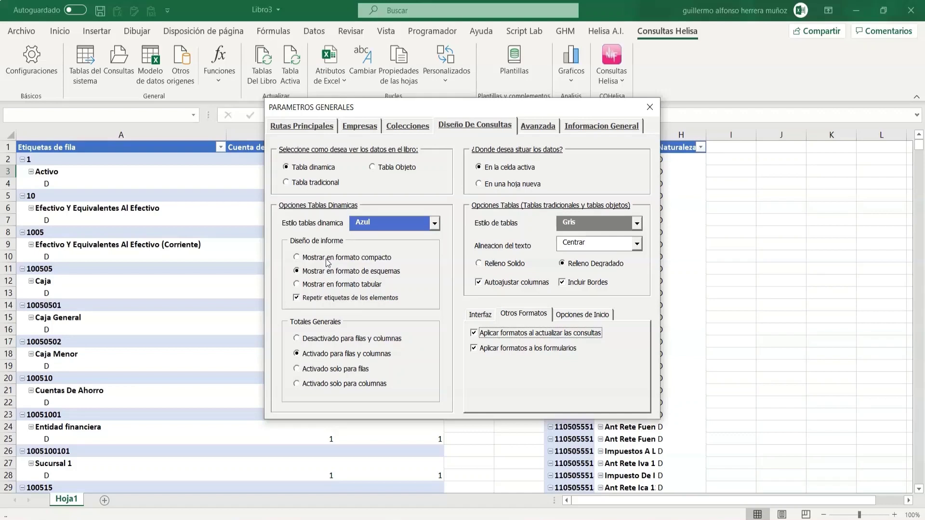
left_click(474, 332)
left_click(650, 106)
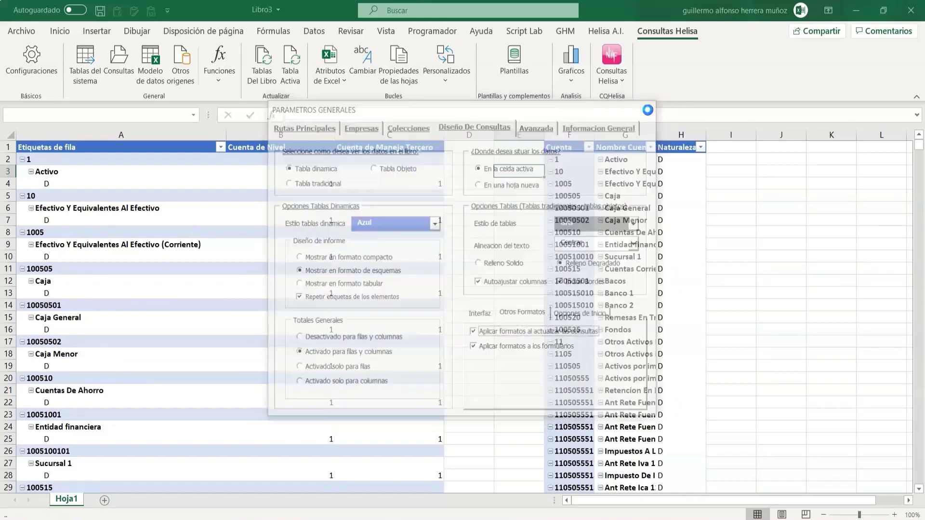
left_click(487, 312)
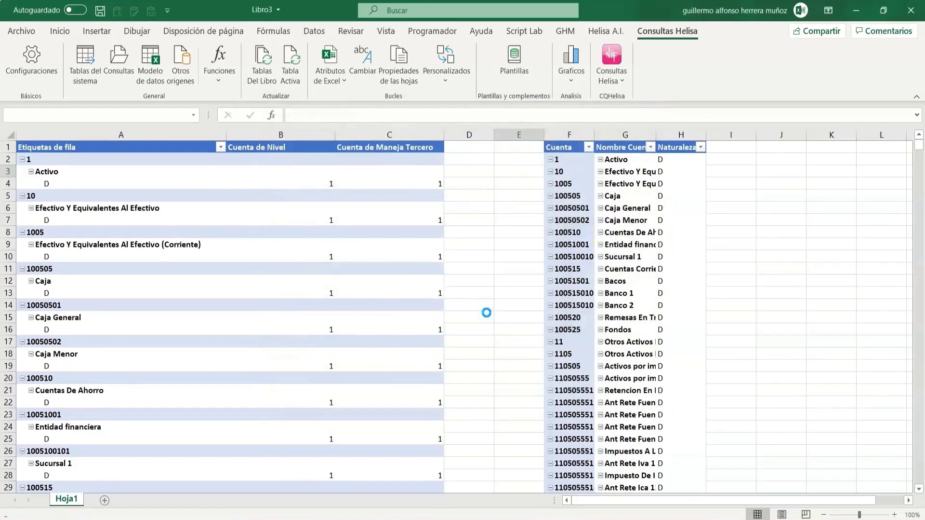
left_click(487, 313)
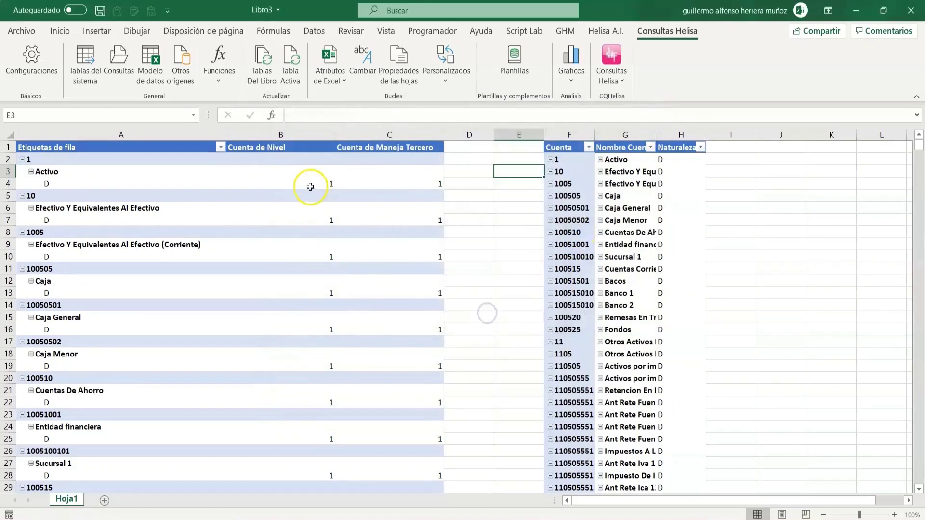
Refresh the first pivot table on Hoja1 as the active table.
left_click(310, 187)
left_click(291, 63)
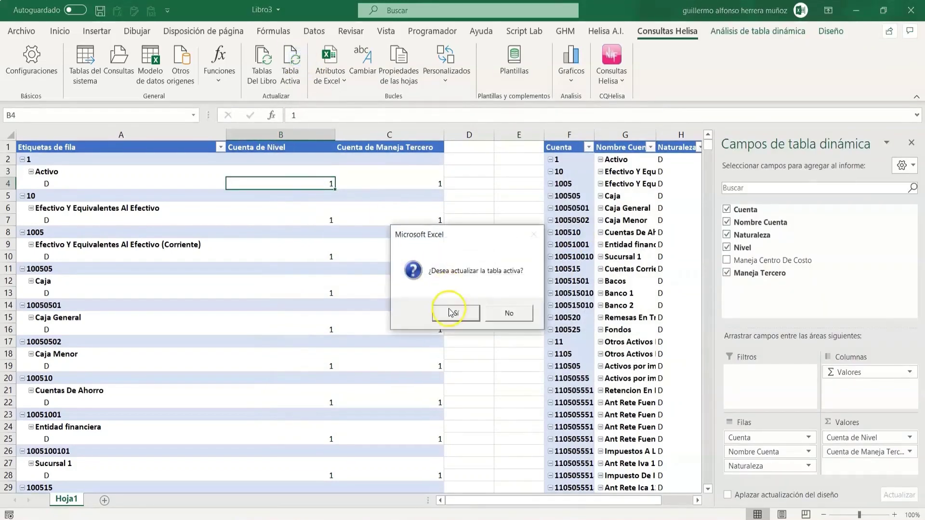
left_click(450, 311)
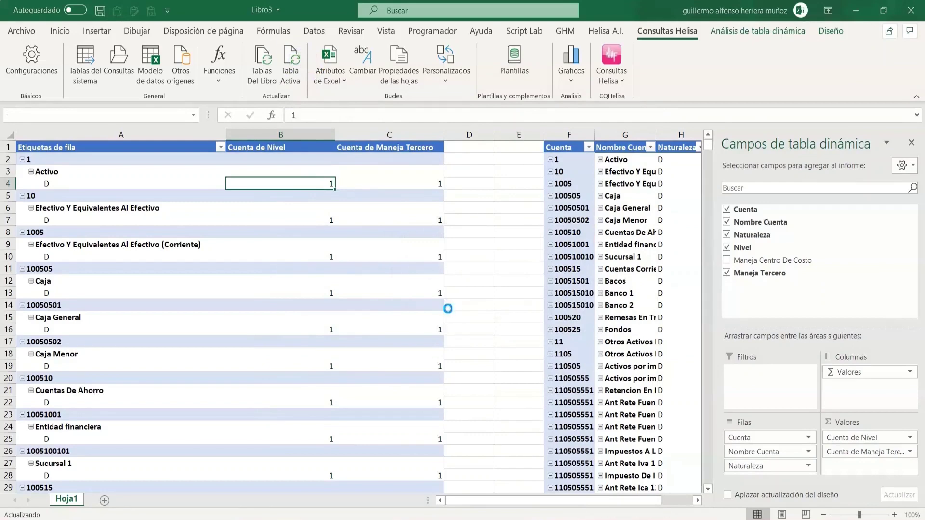
left_click(478, 313)
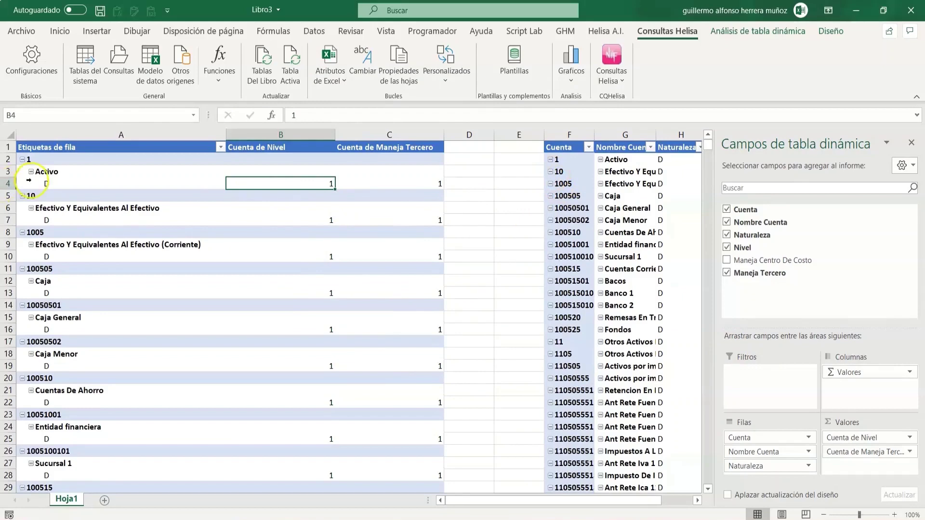
Collapse Activo, account 10 and Efectivo Y Equivalentes Al Efectivo (Corriente) in the first pivot table.
left_click(31, 172)
left_click(23, 183)
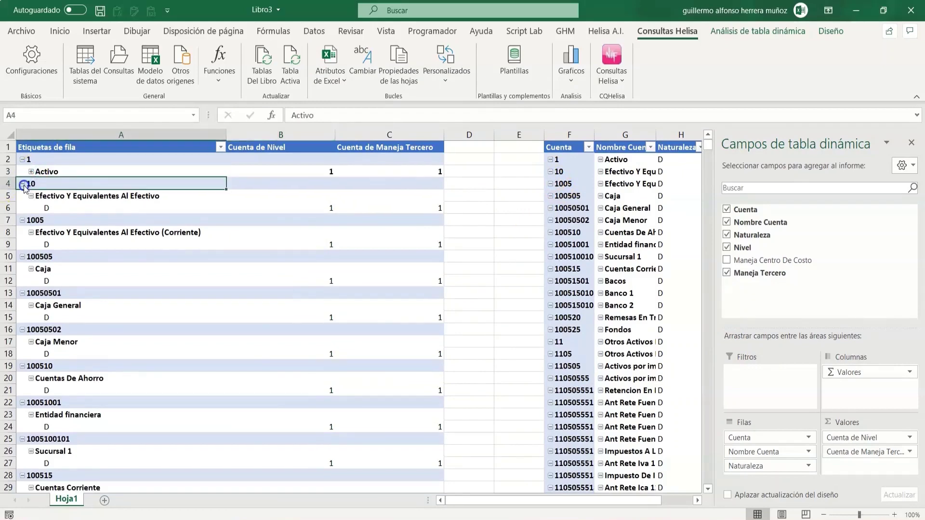
left_click(31, 208)
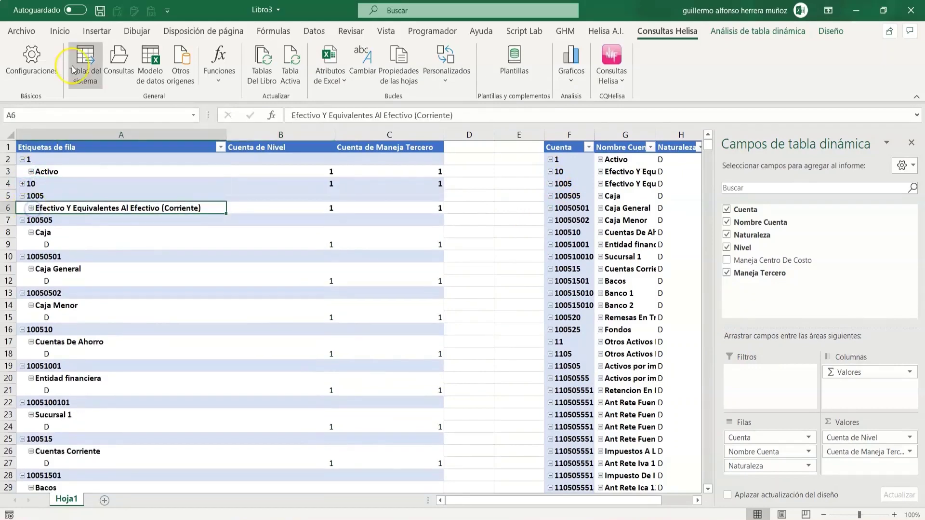
Set the pivot table report layout to Mostrar en formato tabular in the query design and save the configuration.
left_click(26, 61)
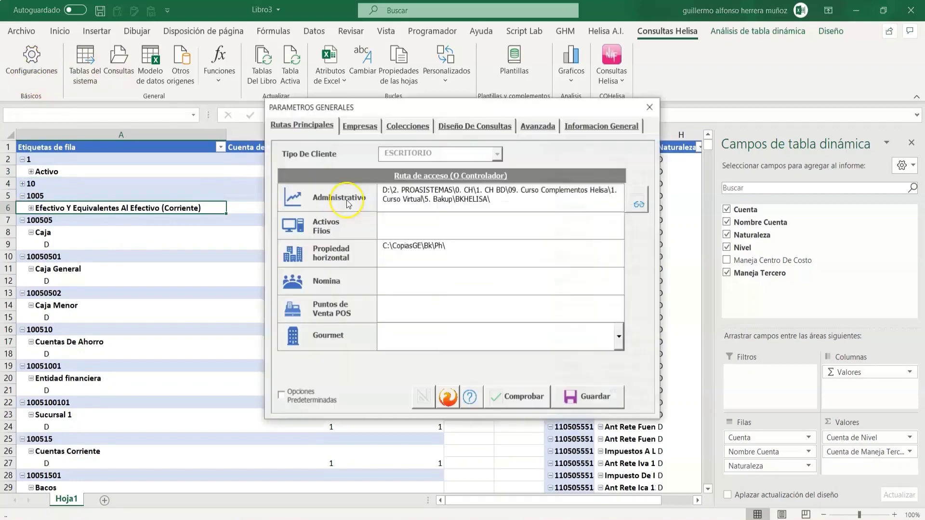
left_click(465, 125)
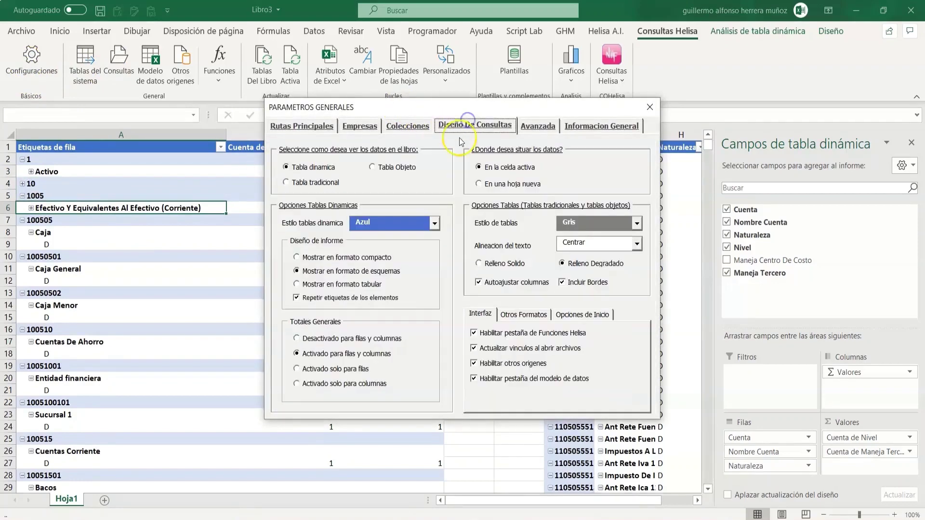
left_click(329, 285)
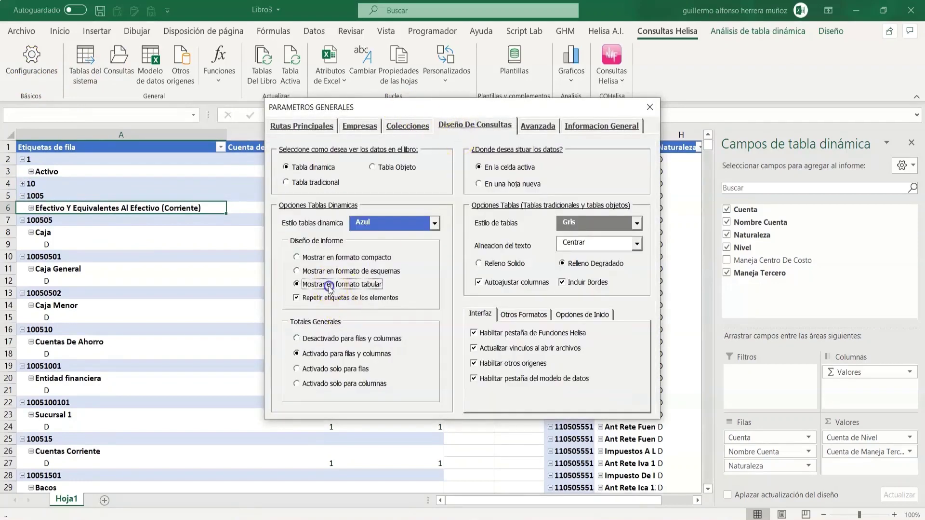
left_click(645, 111)
left_click(507, 320)
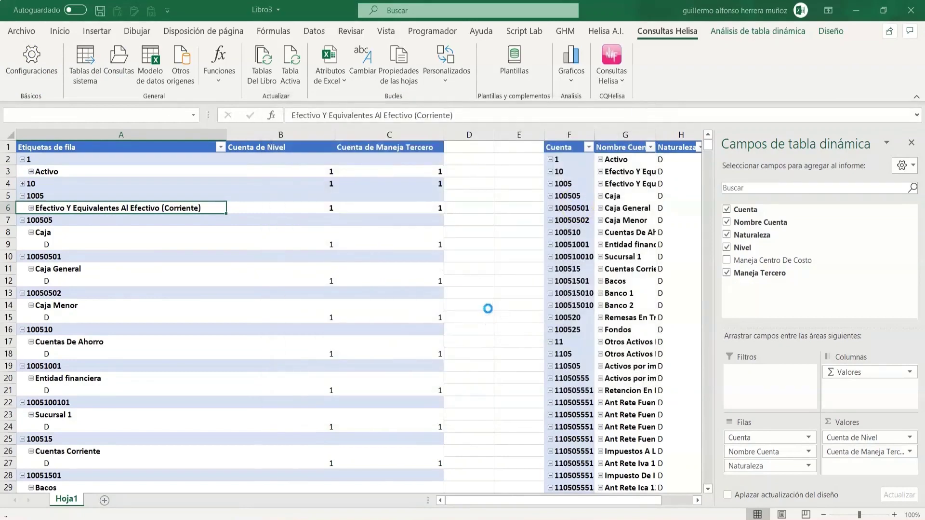
left_click(489, 313)
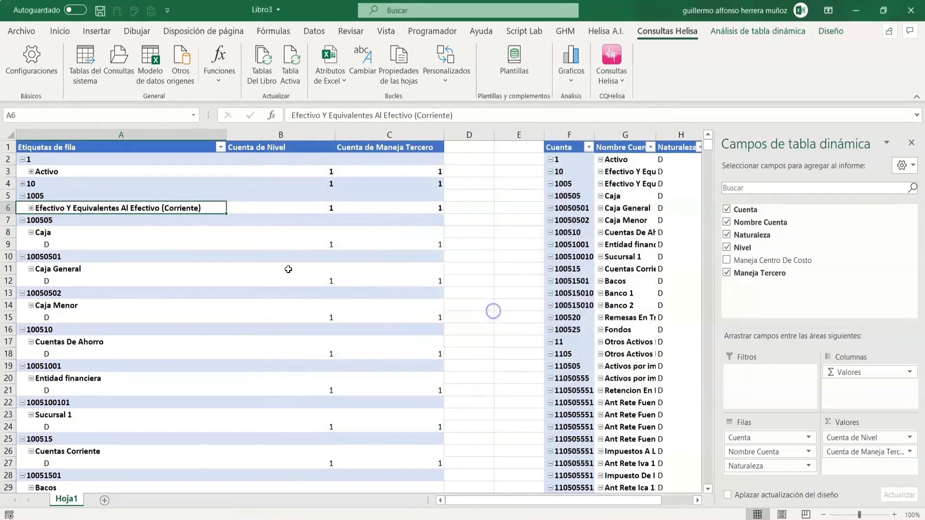
Refresh the first pivot table as the active table and narrow its Cuenta column.
left_click(299, 82)
left_click(451, 312)
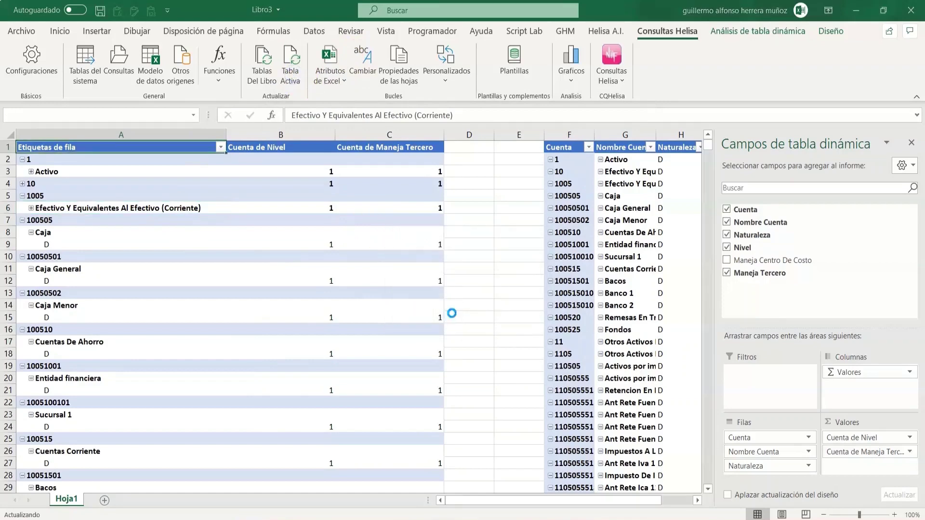
left_click(487, 310)
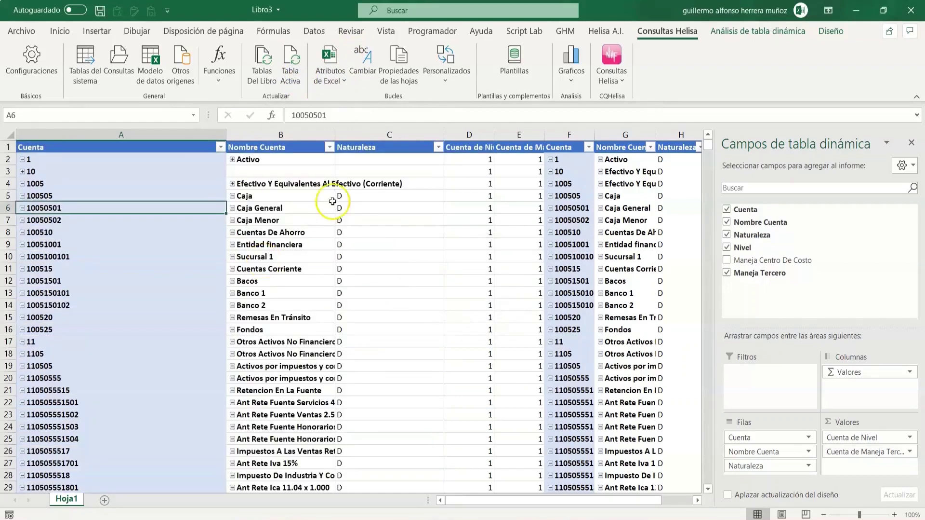
left_click(218, 133)
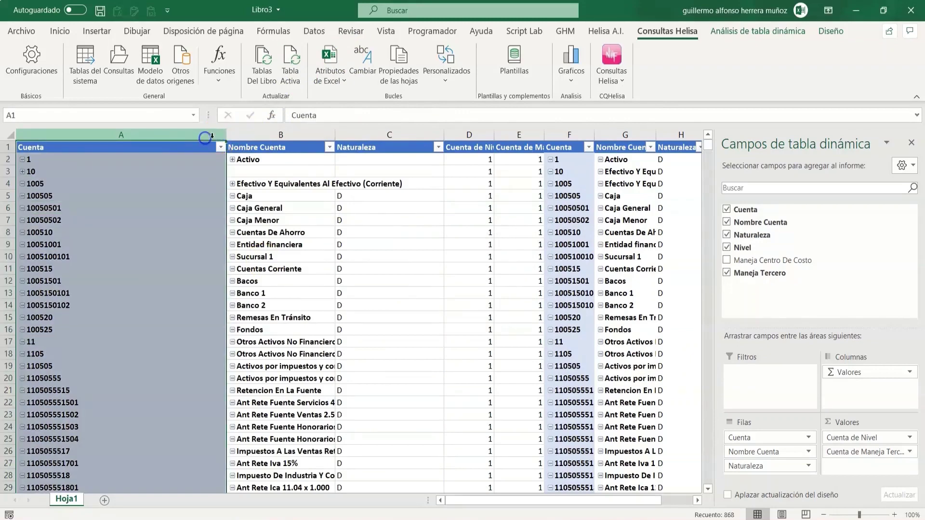
left_click_drag(226, 136, 95, 135)
Try to insert a column at column D, inside the first pivot table.
left_click(304, 128)
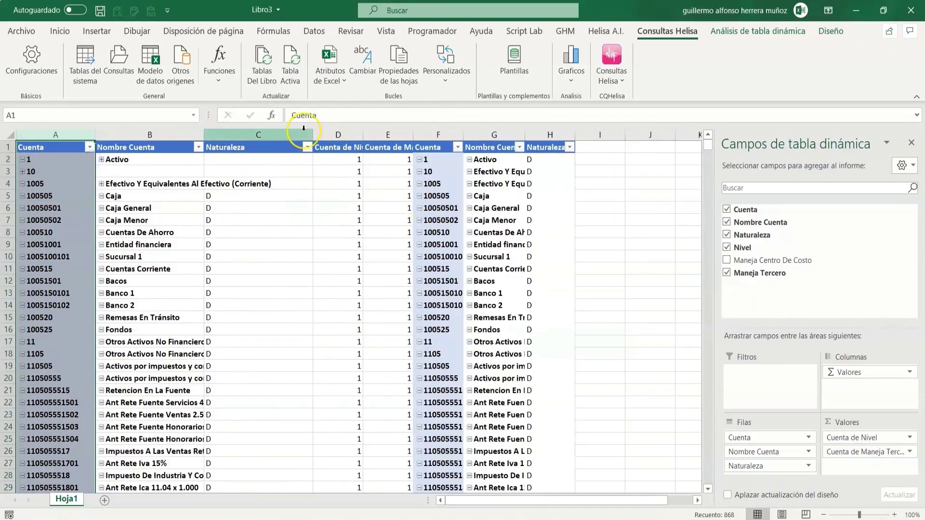
left_click(339, 135)
left_click_drag(338, 138, 340, 142)
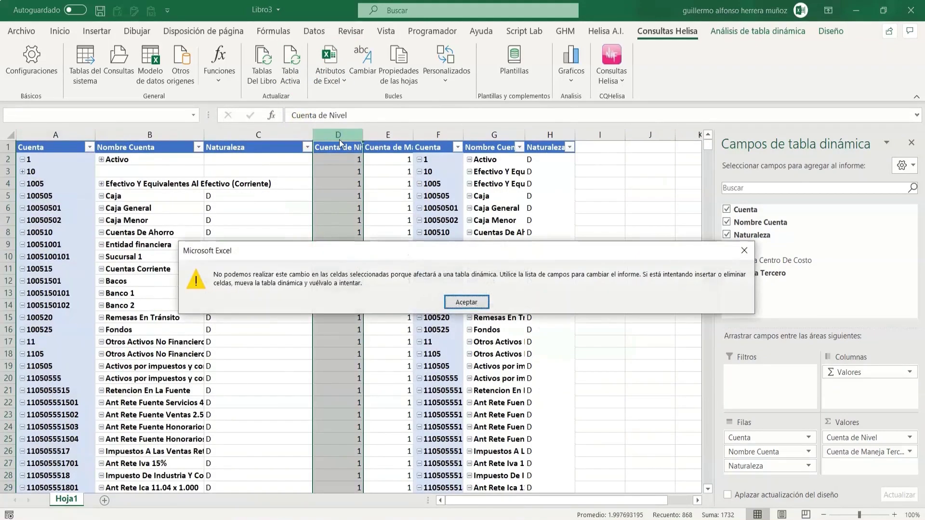
key("Return")
key("ctrl+plus")
key("Return")
Insert three blank columns at column F to separate the two pivot tables.
key("Right")
key("ctrl+space")
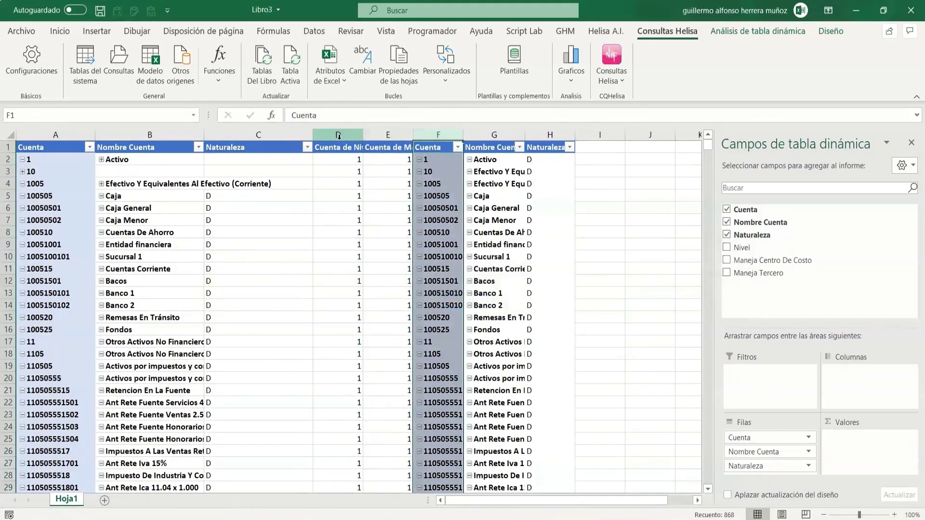
key("ctrl+plus")
key("ctrl+plus")
key("ctrl+plus")
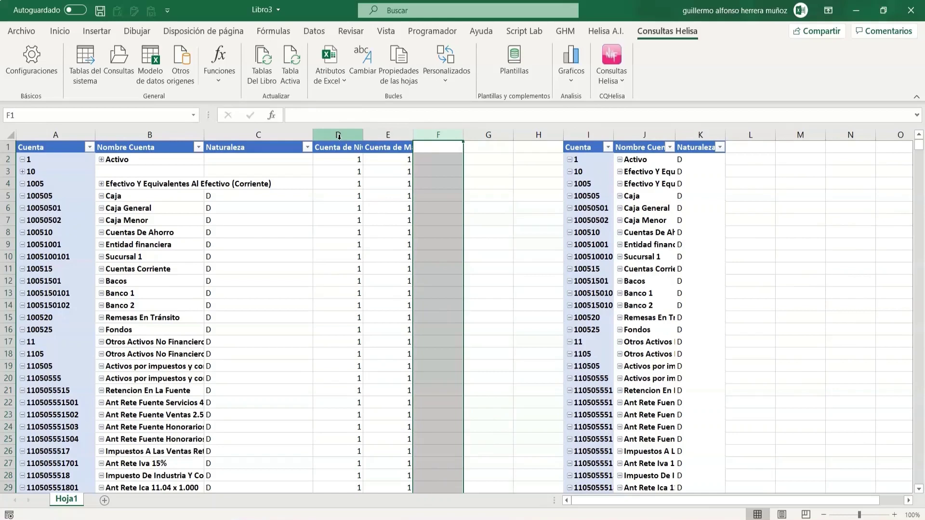
Expand account 10 in the first pivot table and widen its Nombre Cuenta column to fit most account names.
left_click(23, 172)
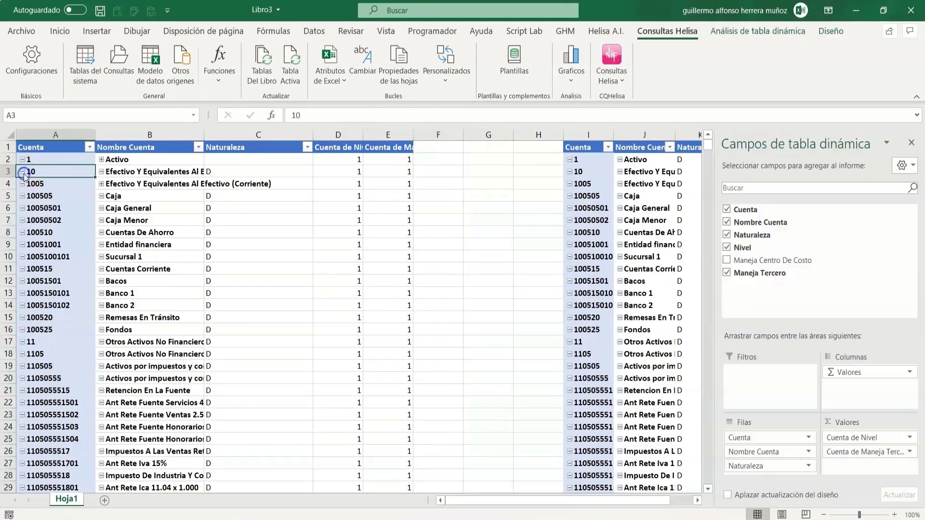
left_click_drag(205, 137, 302, 149)
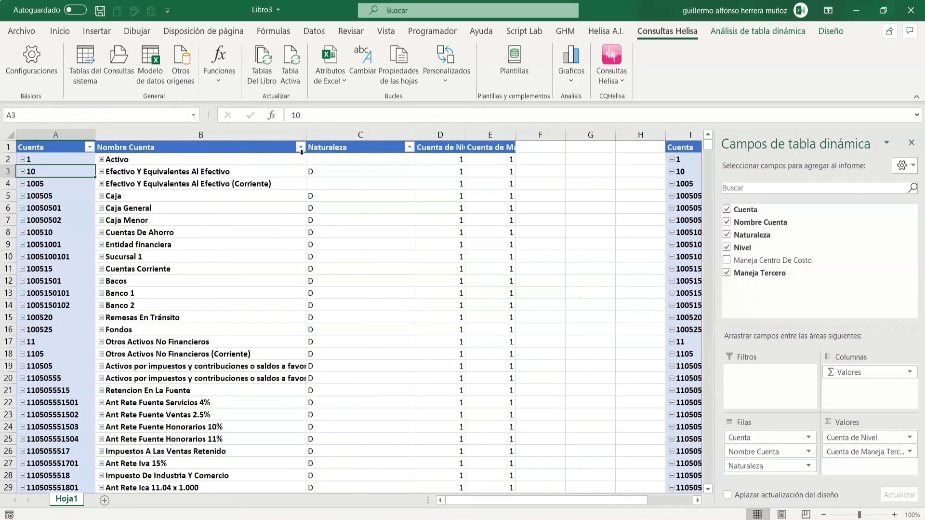
Change the pivot table style to Verde in the query design and save the configuration.
left_click(29, 62)
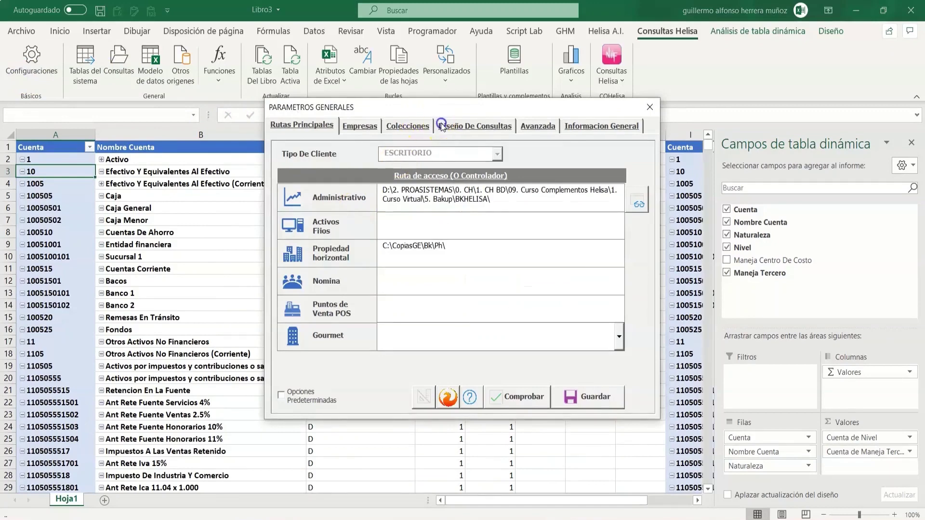
left_click(441, 125)
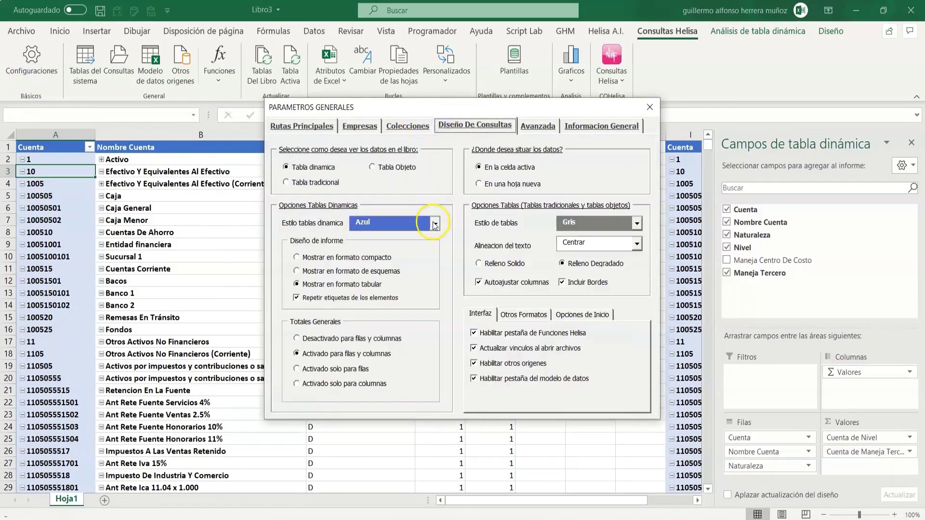
left_click(434, 223)
left_click(380, 321)
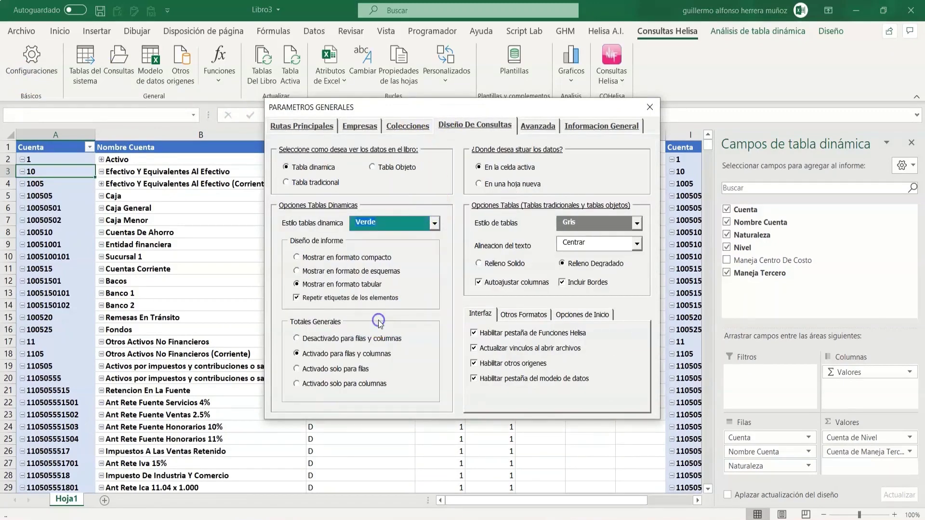
left_click(652, 107)
left_click(468, 309)
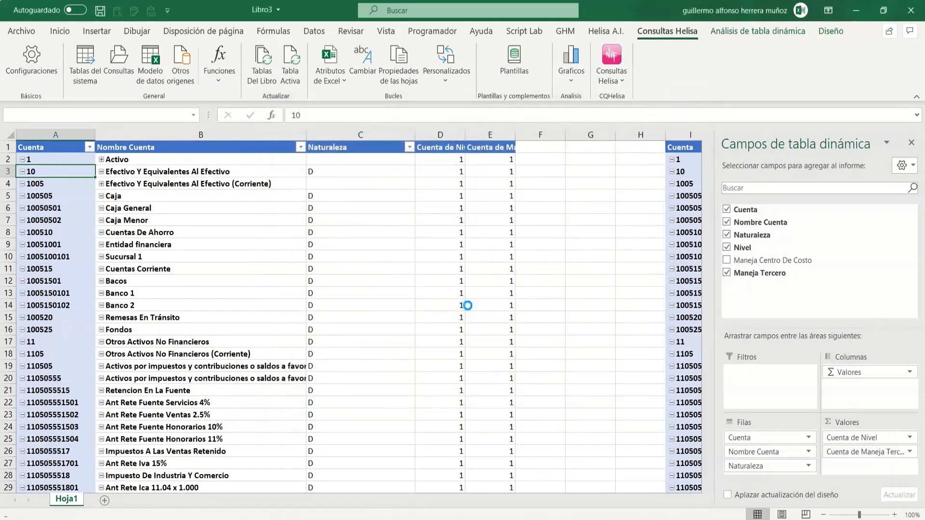
left_click(489, 309)
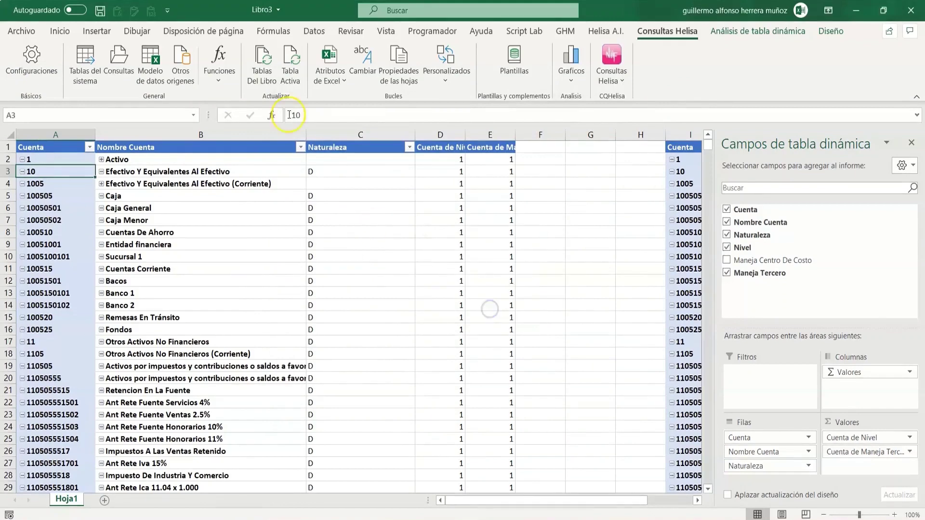
Refresh the first pivot table to apply the Verde style to it.
left_click(291, 68)
left_click(463, 317)
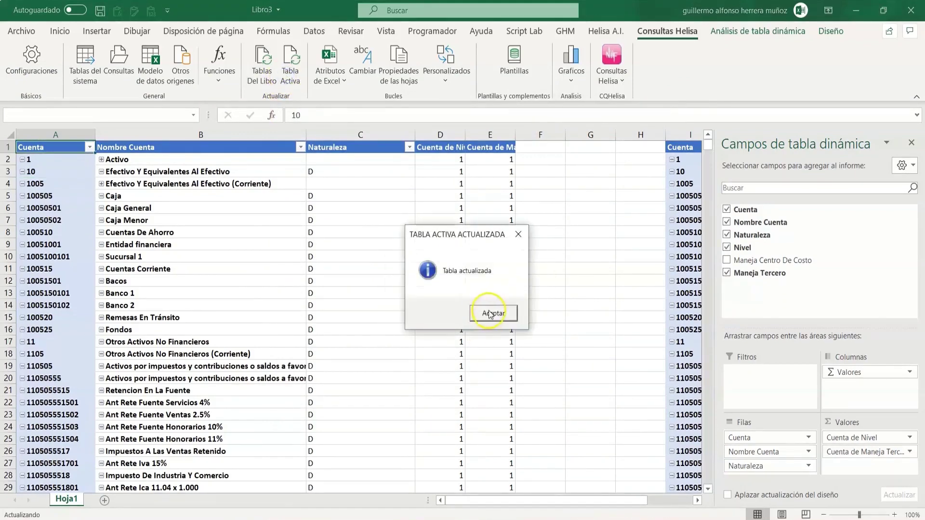
left_click(490, 313)
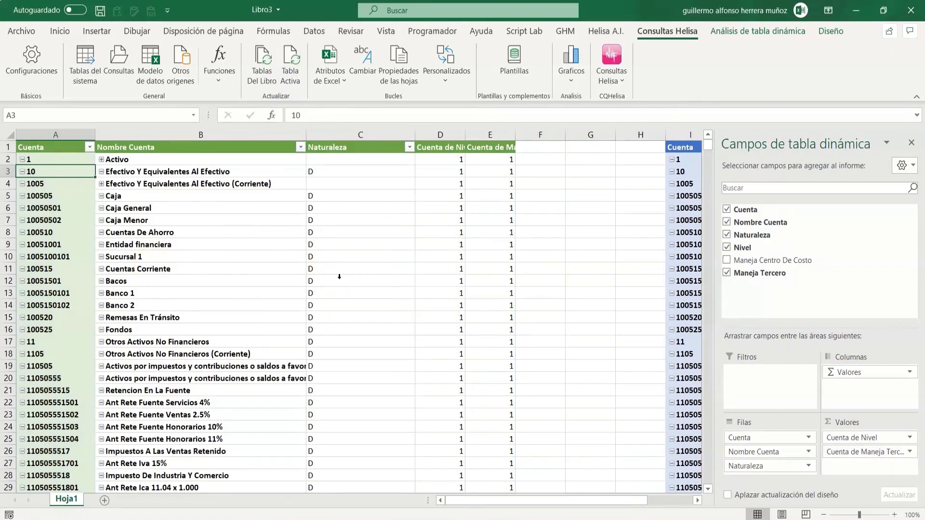
Add a new sheet and generate the Contabilidad report Plan De Cuentas there as a non-pivot table at cell A1.
key("shift+F11")
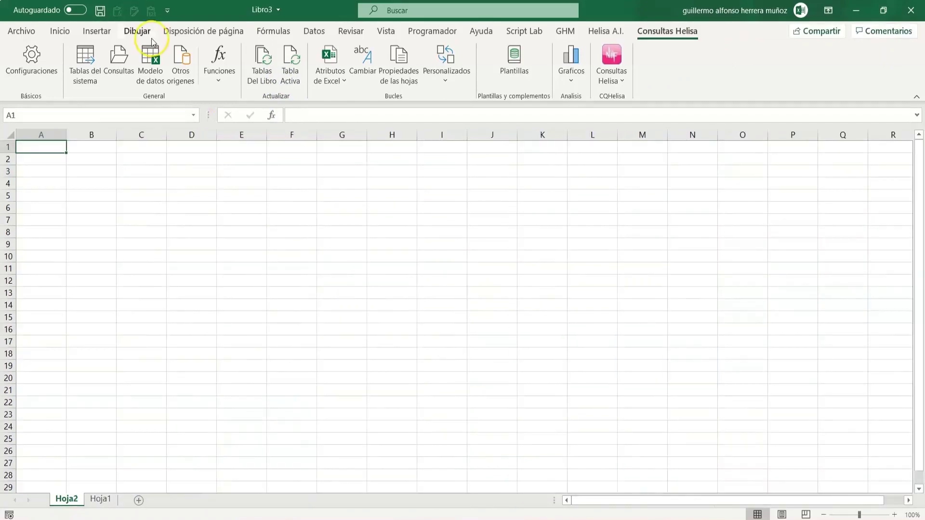
left_click(115, 67)
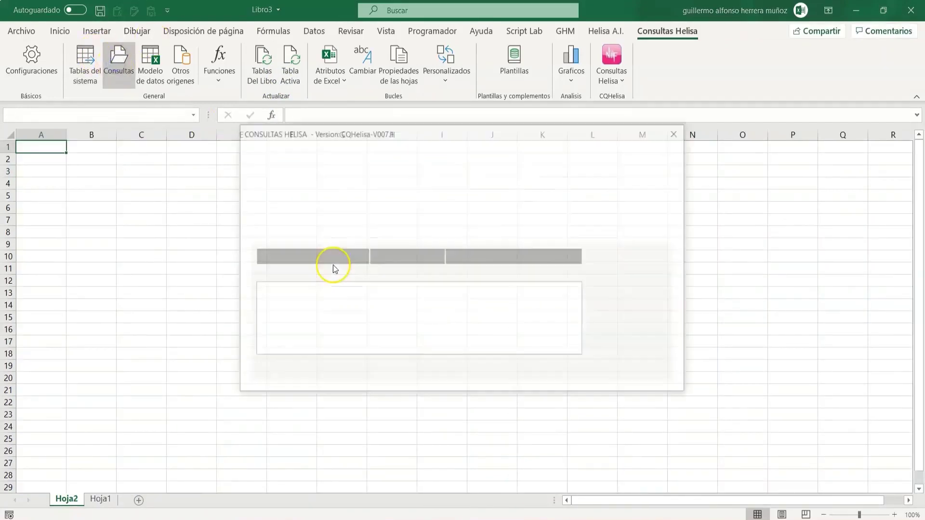
left_click(361, 237)
left_click(295, 342)
left_click(292, 230)
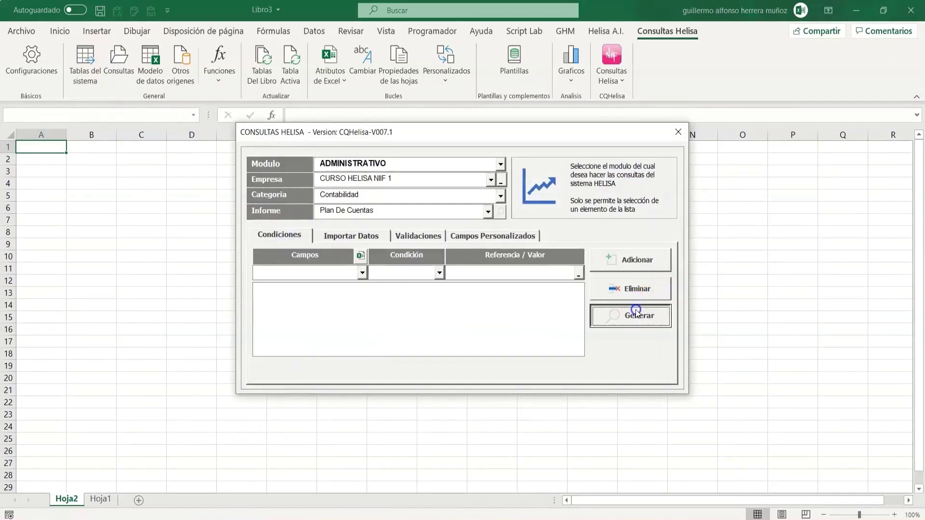
left_click(631, 314)
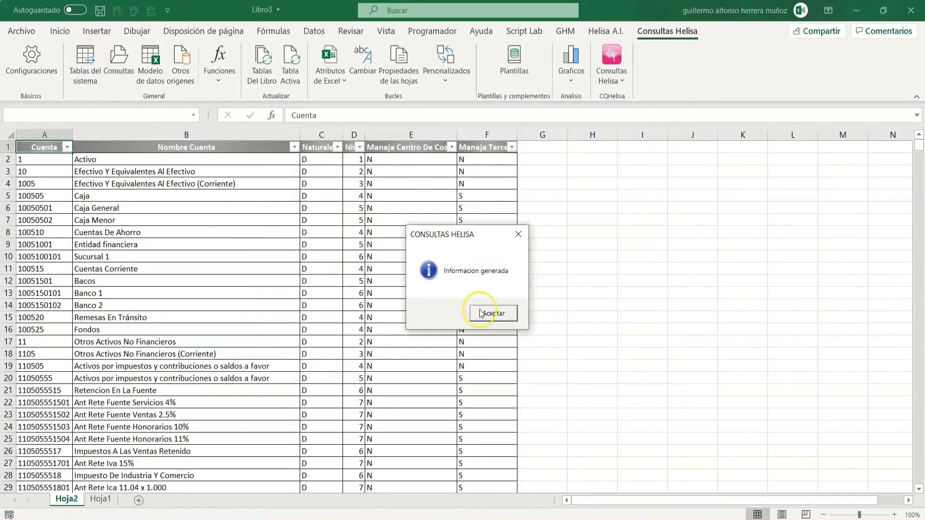
left_click(481, 310)
Set the style of traditional and object tables to Azul in the query design, keeping the generated table in view.
left_click(35, 85)
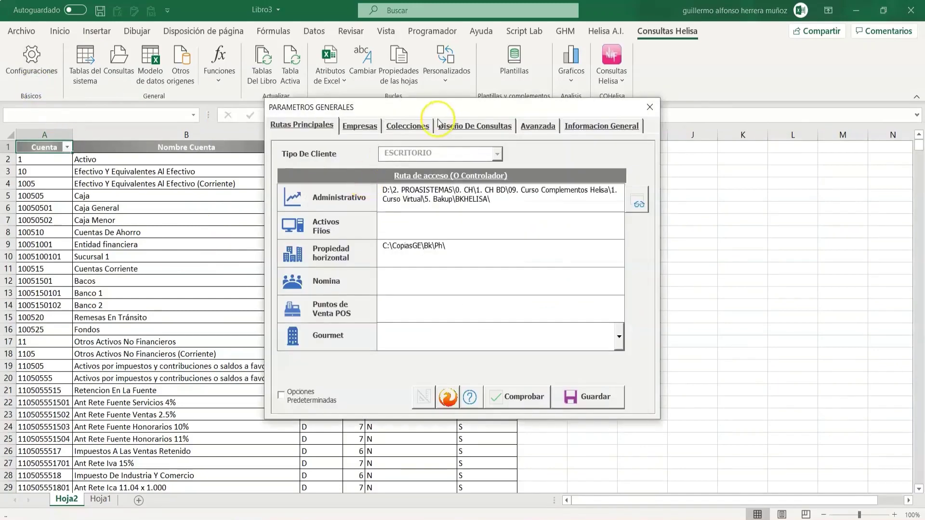
left_click(447, 126)
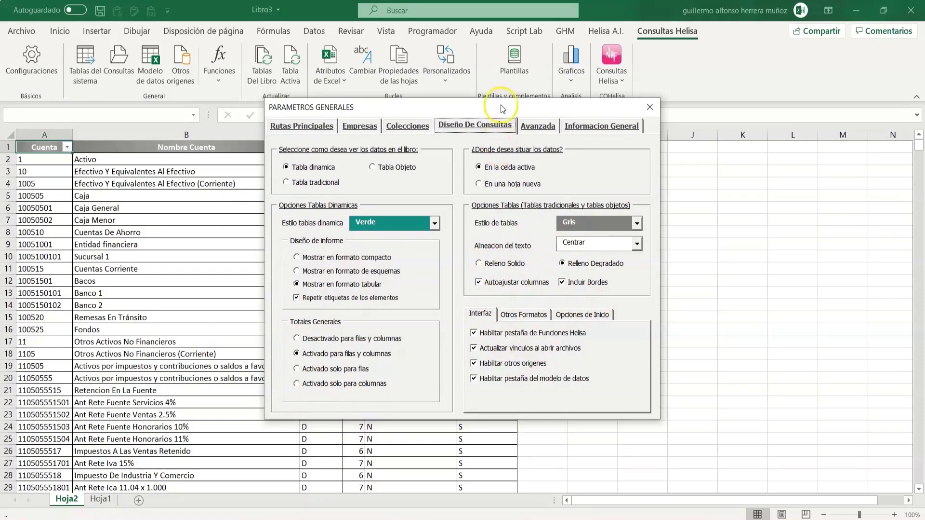
left_click_drag(501, 110, 689, 134)
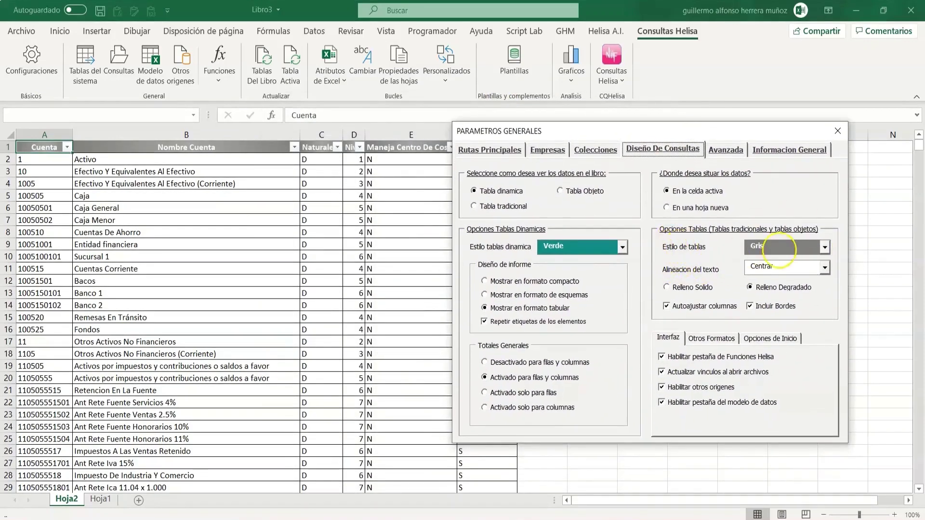
left_click(825, 247)
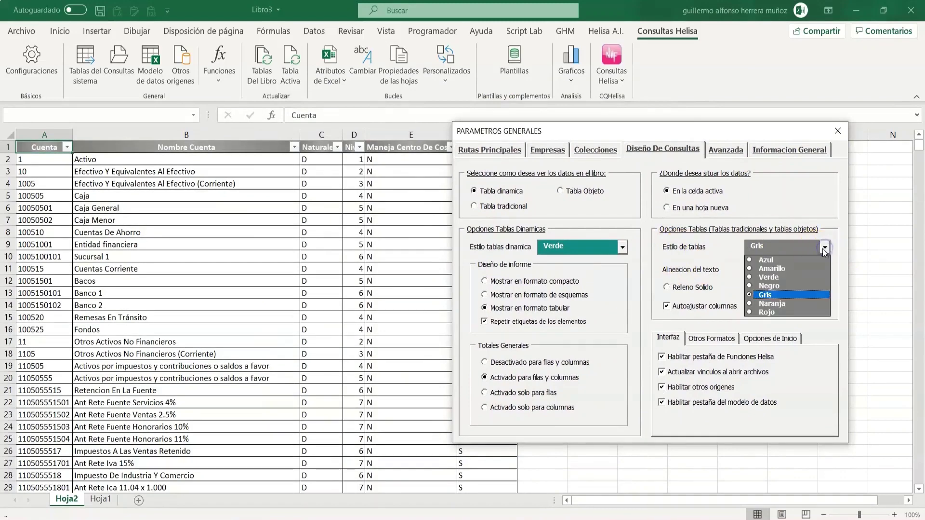
left_click(770, 260)
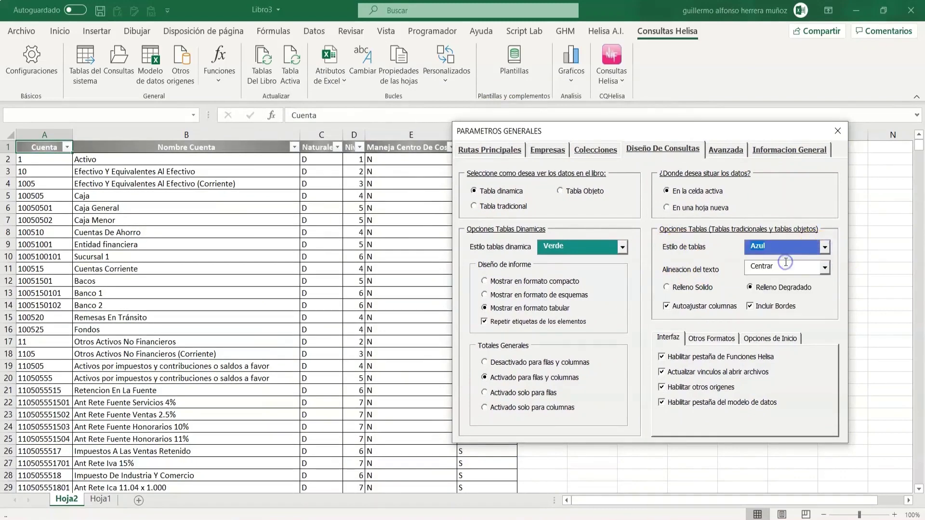
Set text alignment of traditional and object tables to A La Izquierda with Relleno Solido, and save the configuration.
left_click(825, 267)
left_click(804, 288)
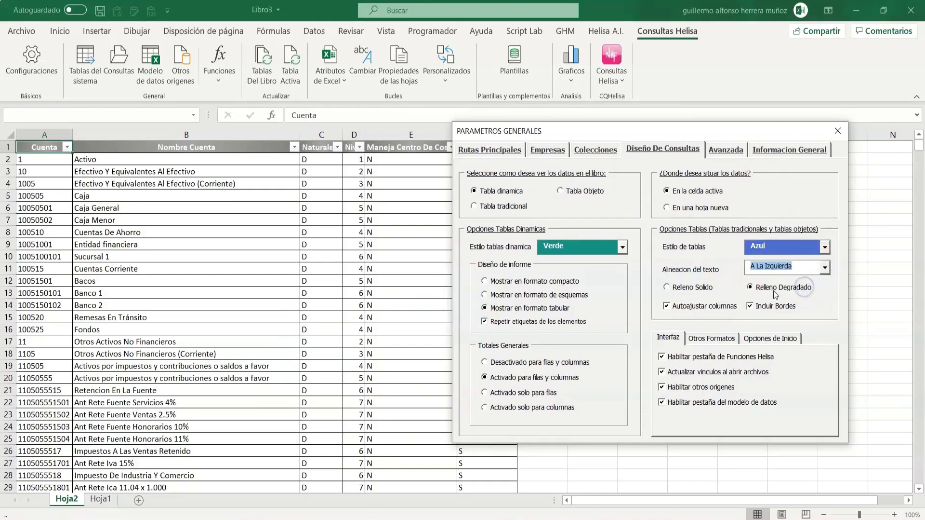
left_click(691, 288)
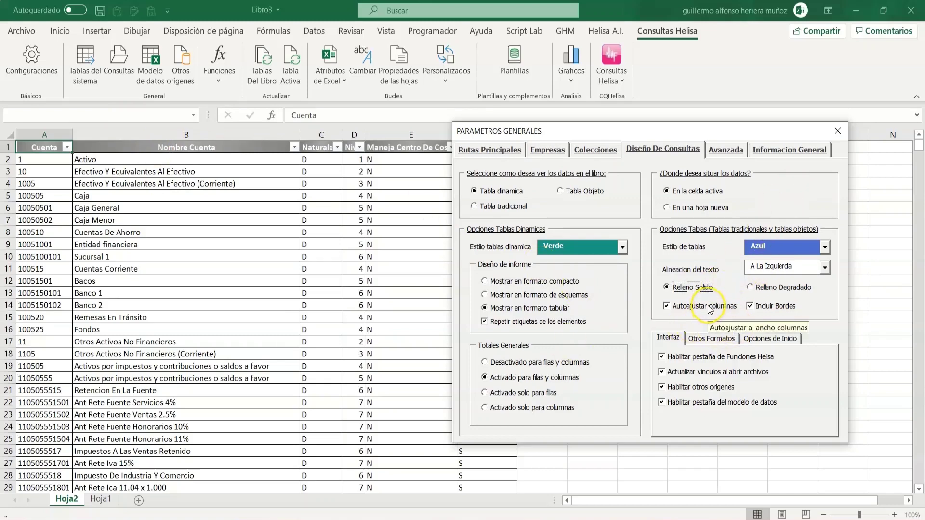
left_click(838, 130)
left_click(476, 314)
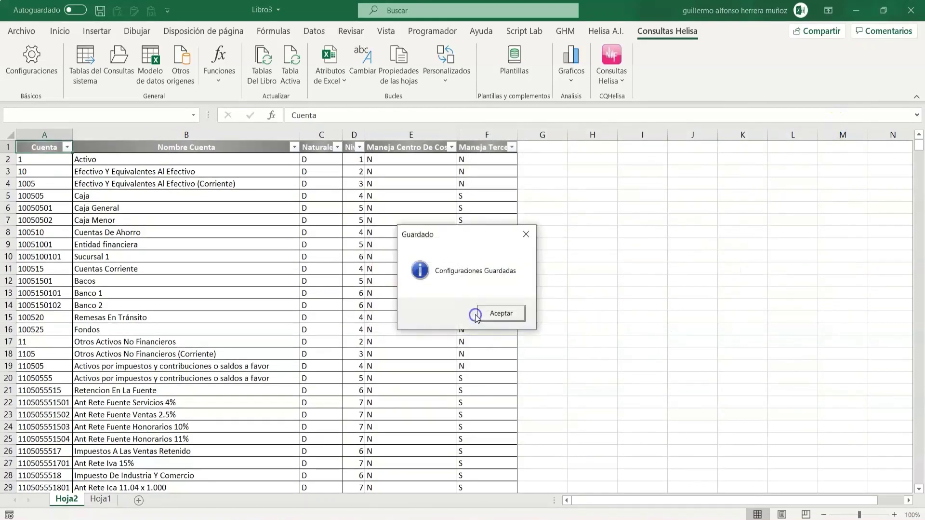
left_click(482, 313)
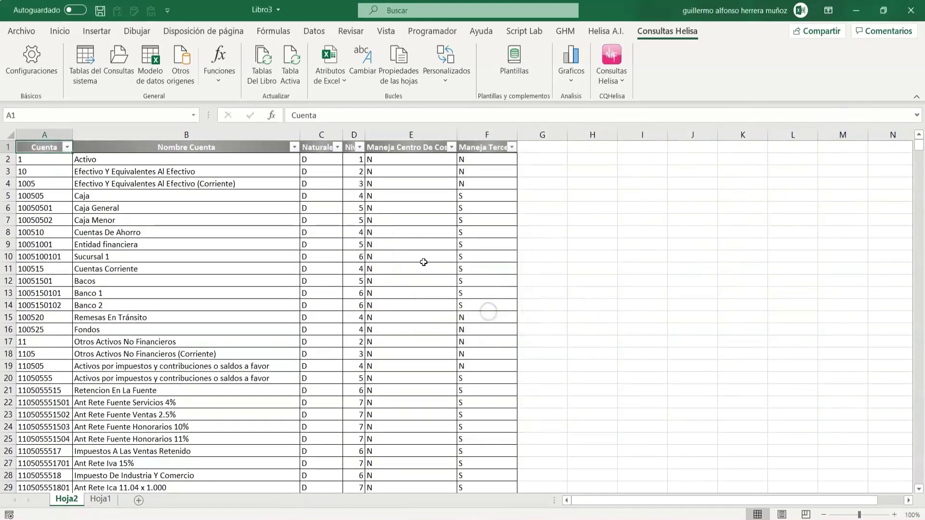
Refresh the active Plan De Cuentas table on Hoja2 to apply the Azul solid style, and check its header row.
left_click(286, 63)
left_click(441, 314)
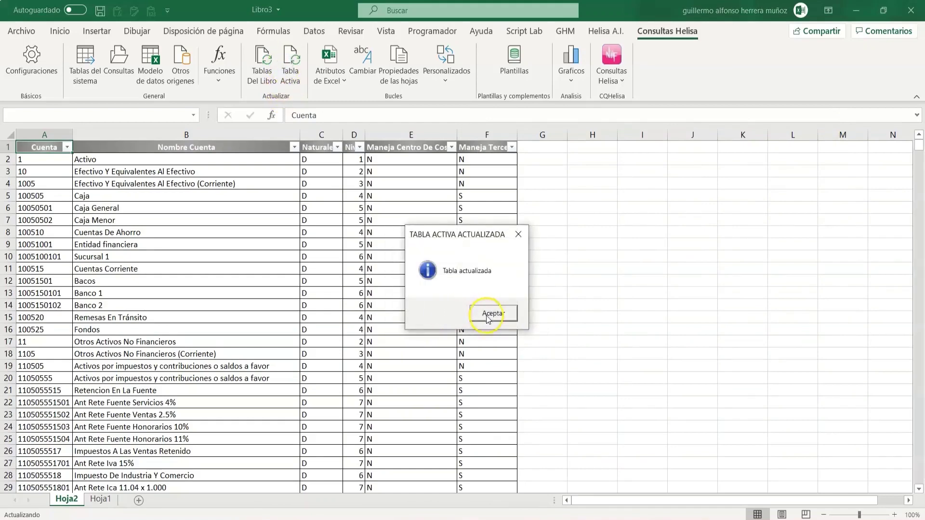
left_click(486, 313)
left_click_drag(186, 147, 491, 144)
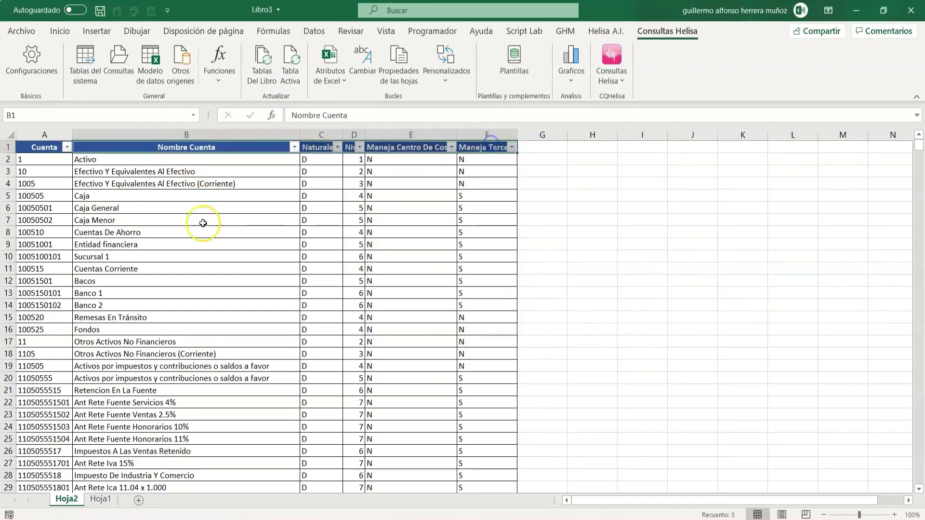
left_click(183, 244)
left_click(32, 76)
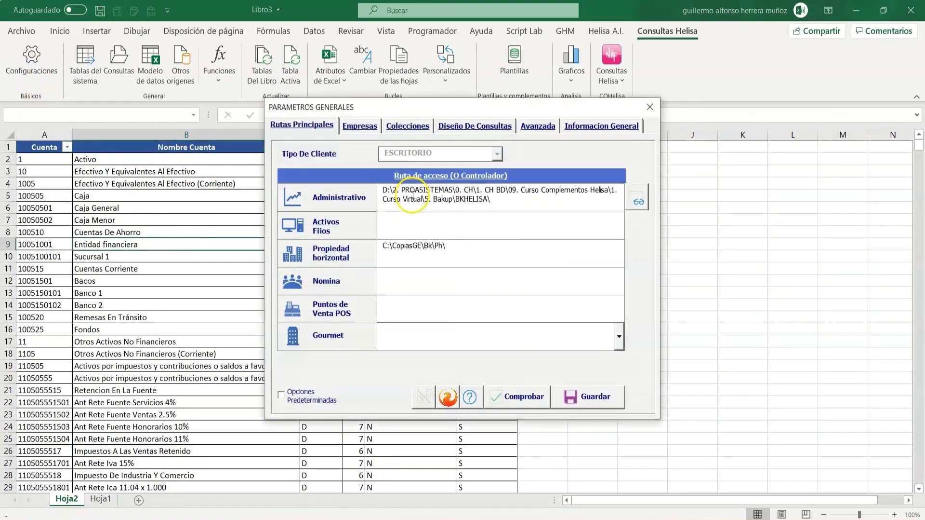
left_click(645, 109)
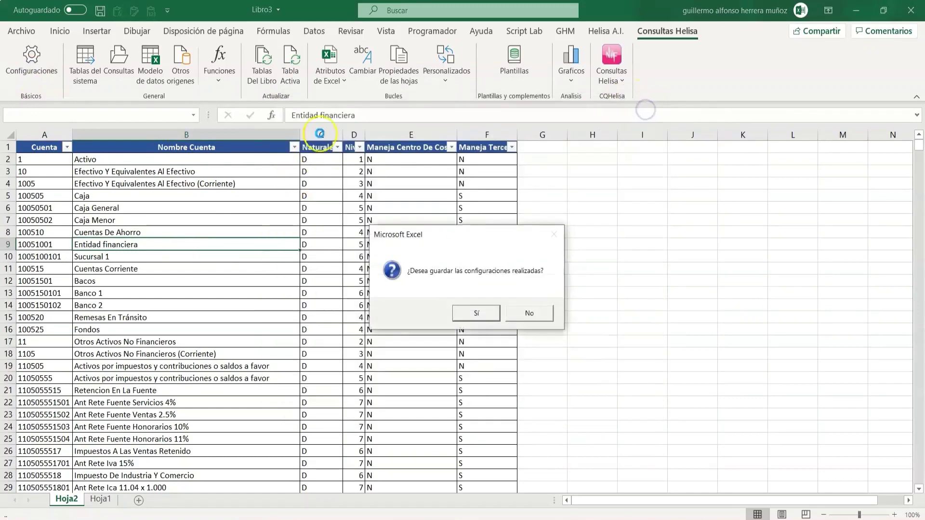
left_click(510, 314)
Narrow the Hoja2 table's columns and refresh the active table to test the column autofit option.
left_click_drag(300, 139, 142, 147)
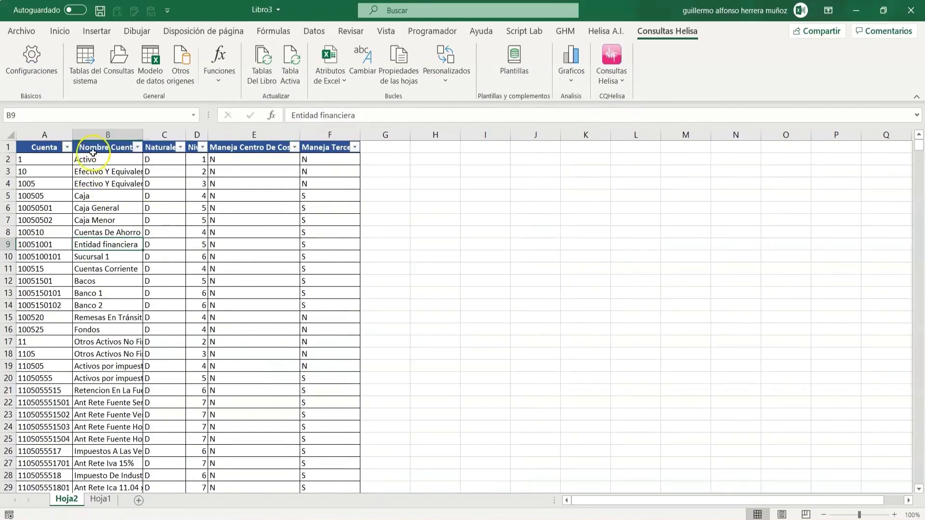
left_click_drag(52, 136, 260, 140)
left_click(173, 220)
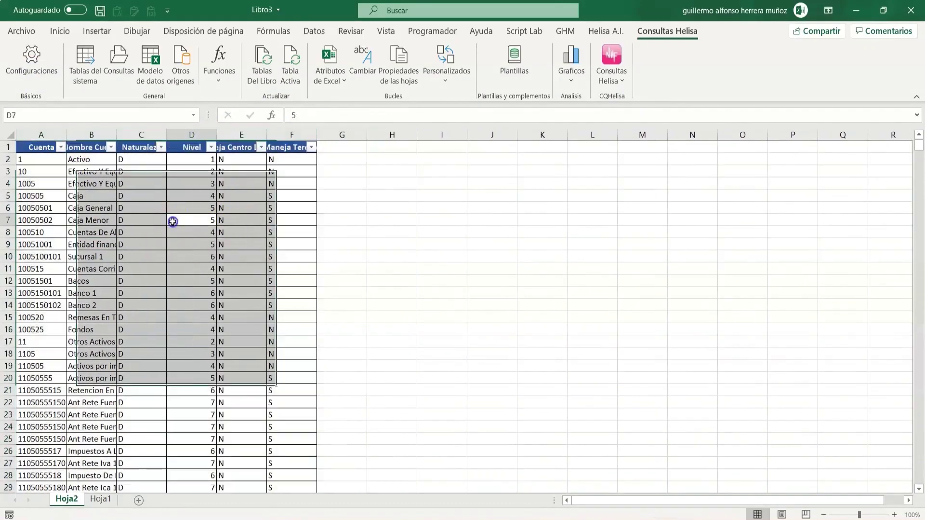
left_click(281, 69)
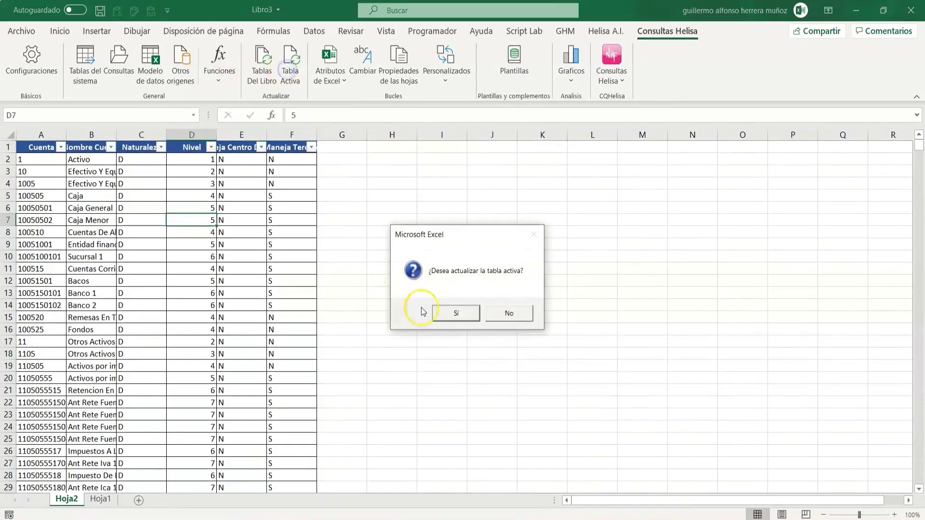
left_click(449, 314)
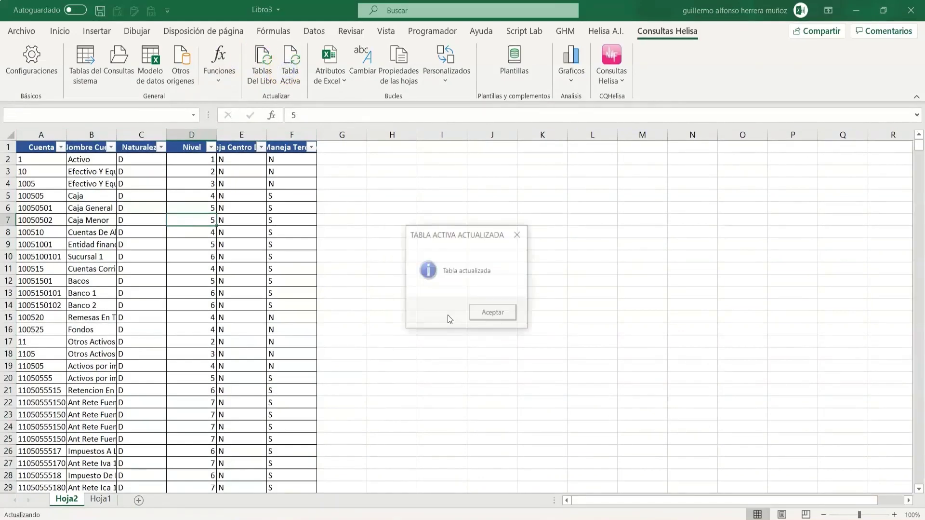
left_click(488, 314)
left_click_drag(34, 256, 476, 322)
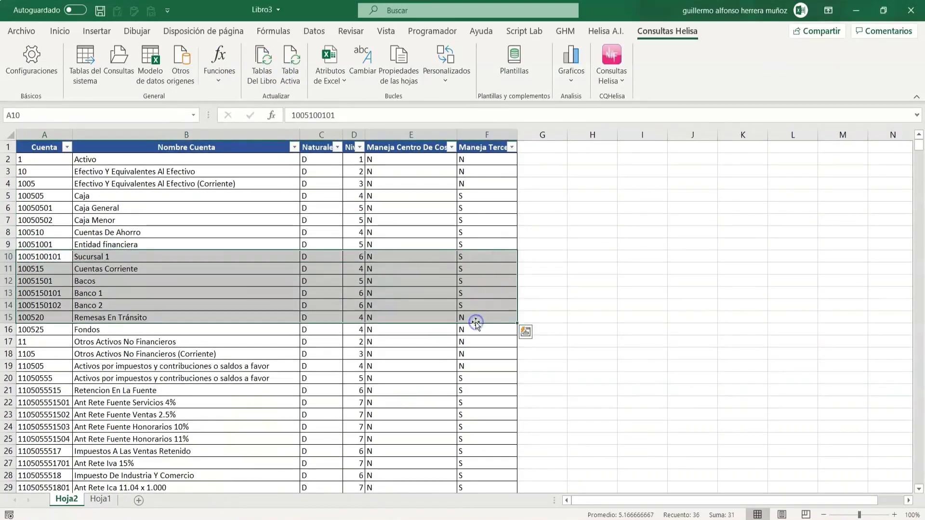
Disable Autoajustar columnas for traditional and object tables in the query design and save the configuration.
left_click(32, 62)
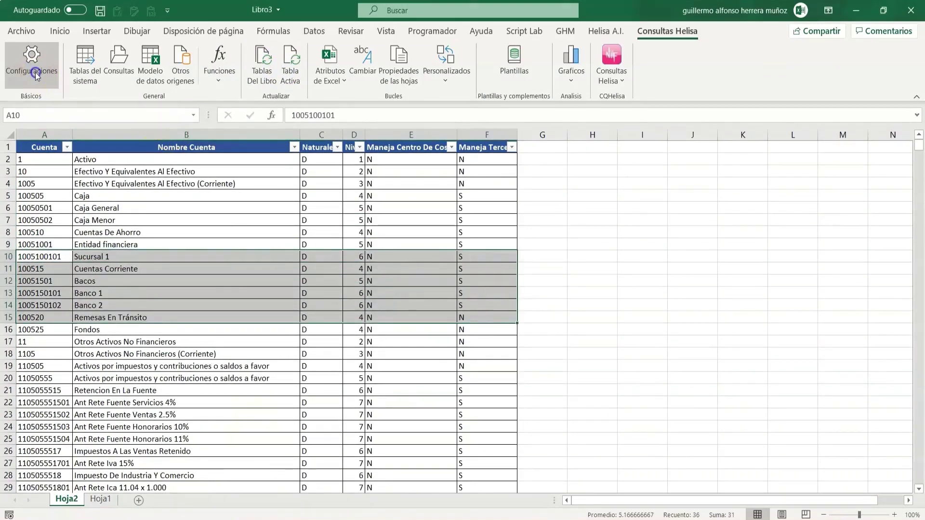
left_click(453, 125)
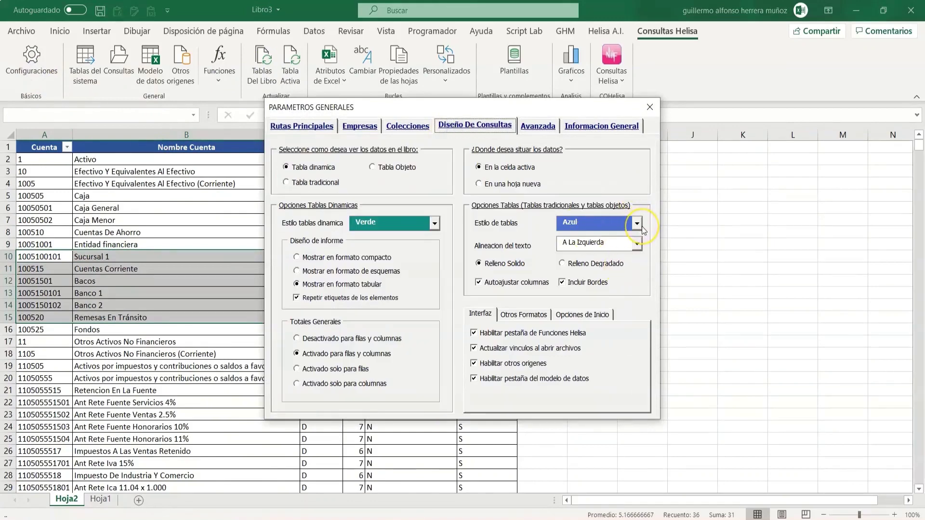
left_click(518, 283)
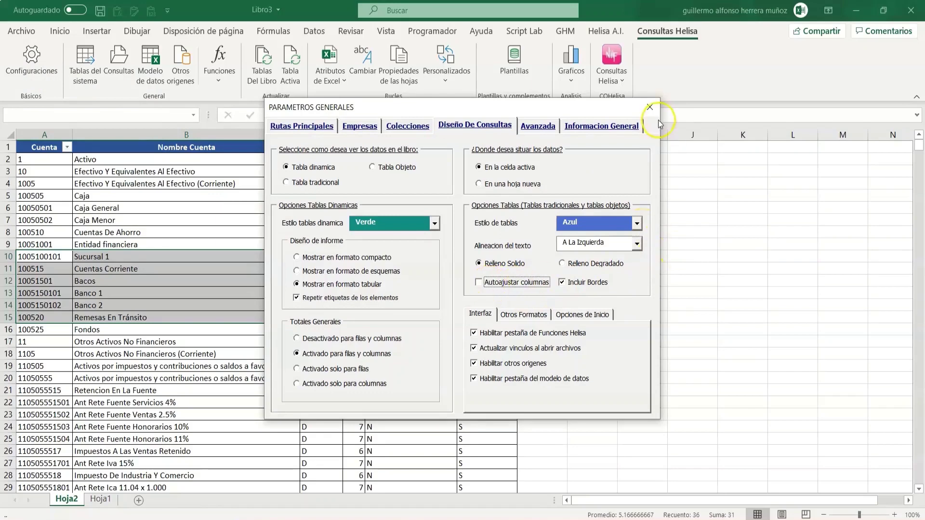
left_click(650, 107)
left_click(477, 314)
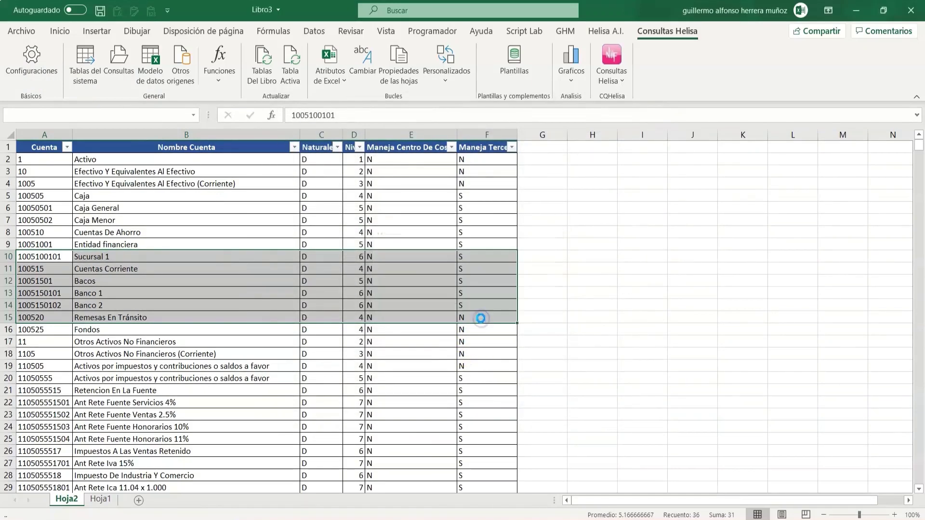
left_click(485, 314)
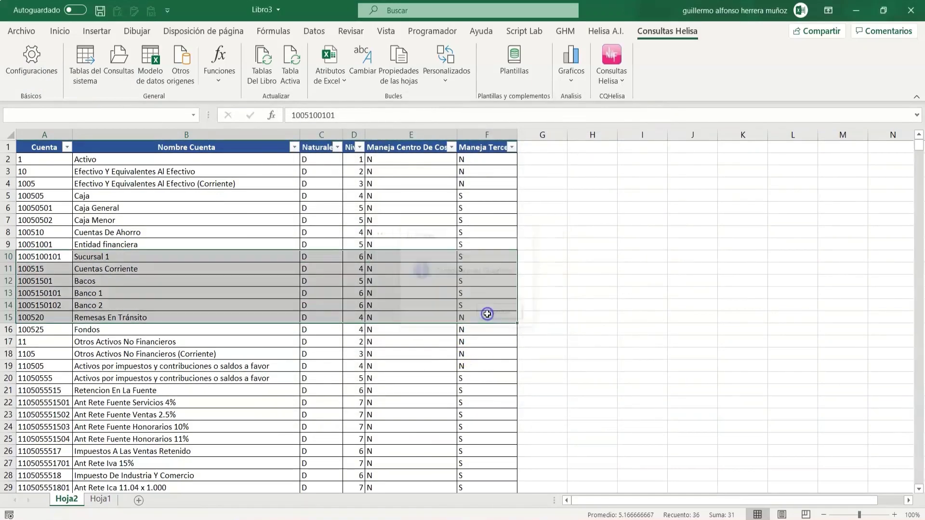
Refresh the active table on Hoja2 with column autofit disabled.
left_click(163, 202)
left_click(290, 61)
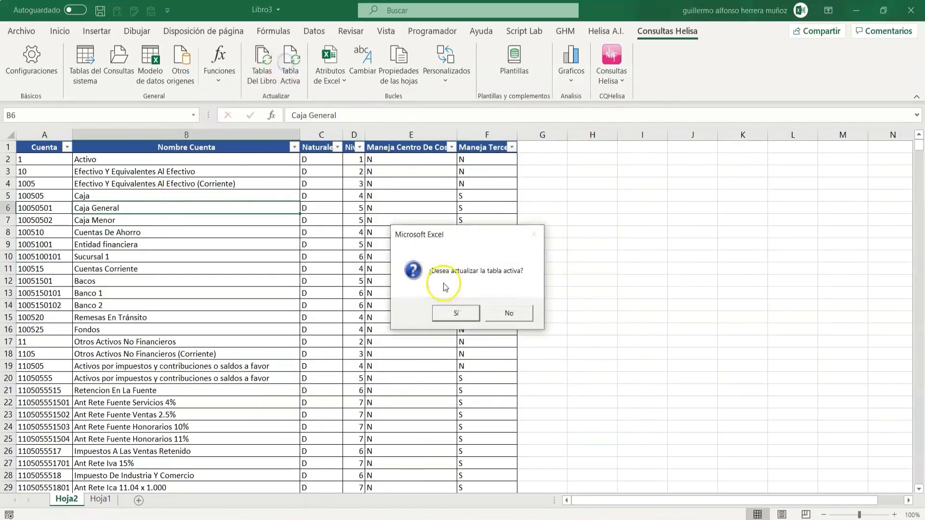
left_click(444, 311)
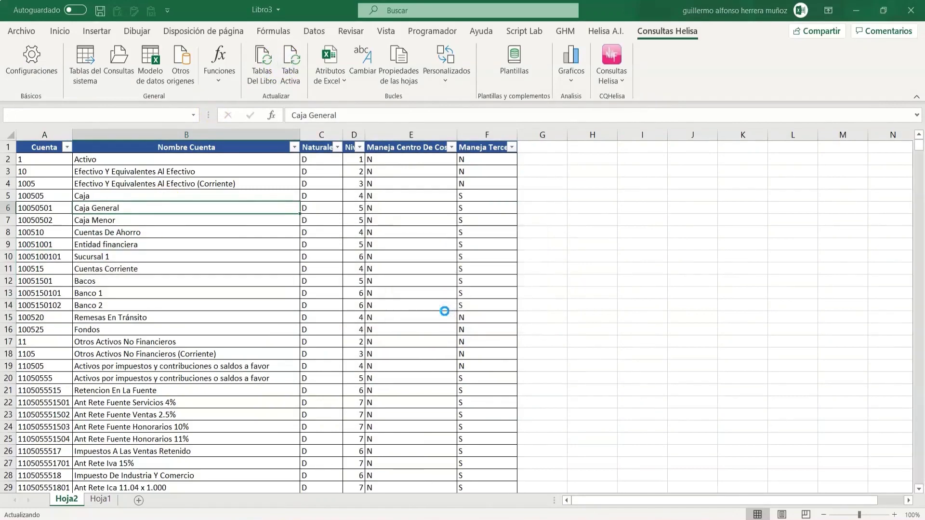
left_click(482, 312)
Narrow the Nombre Cuenta column and refresh the active table again to test that manual widths are respected.
left_click_drag(300, 136, 143, 158)
left_click(290, 61)
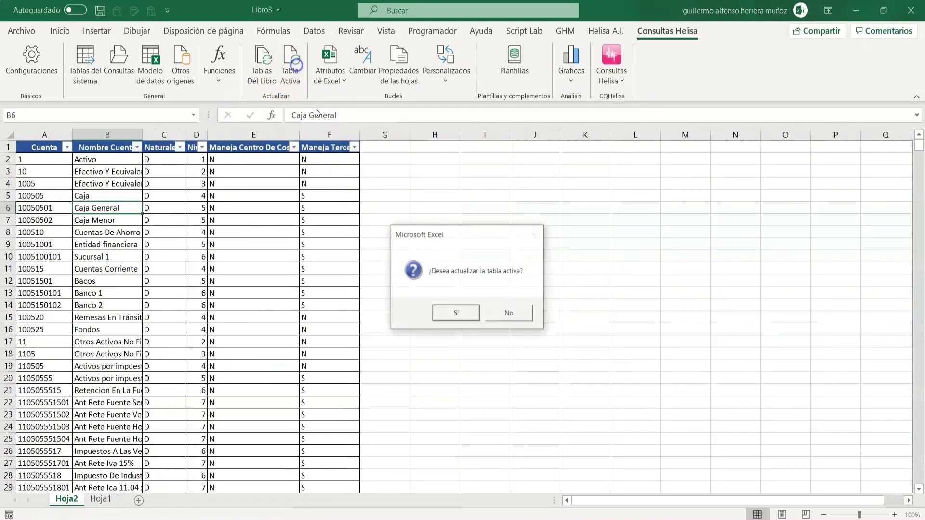
left_click(453, 309)
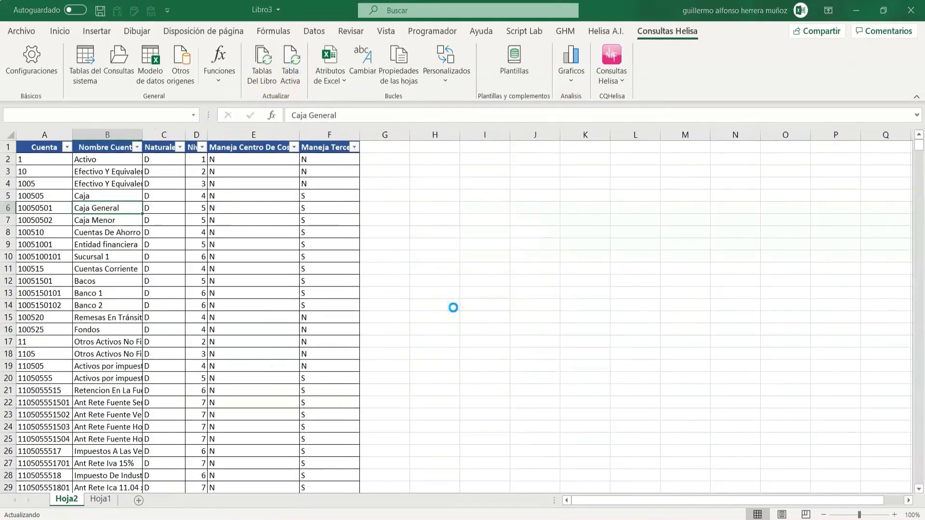
left_click(482, 312)
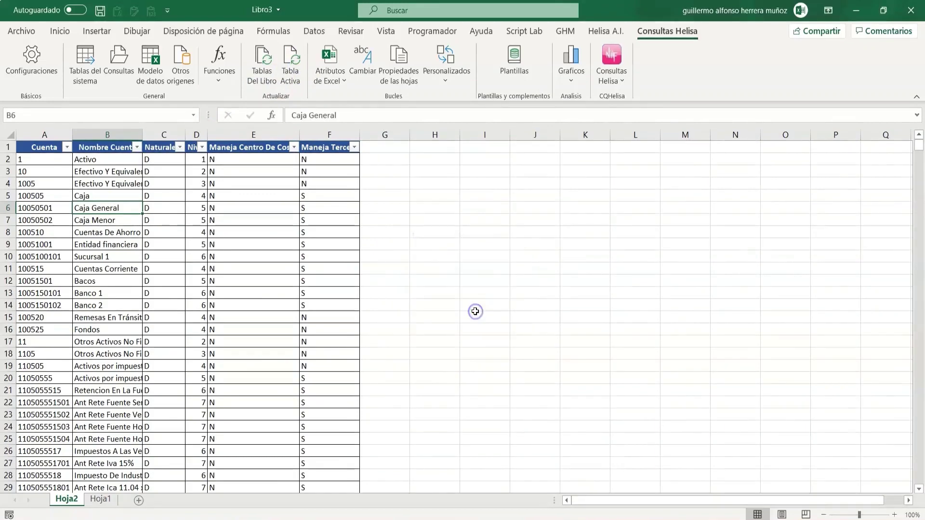
left_click_drag(57, 232, 320, 329)
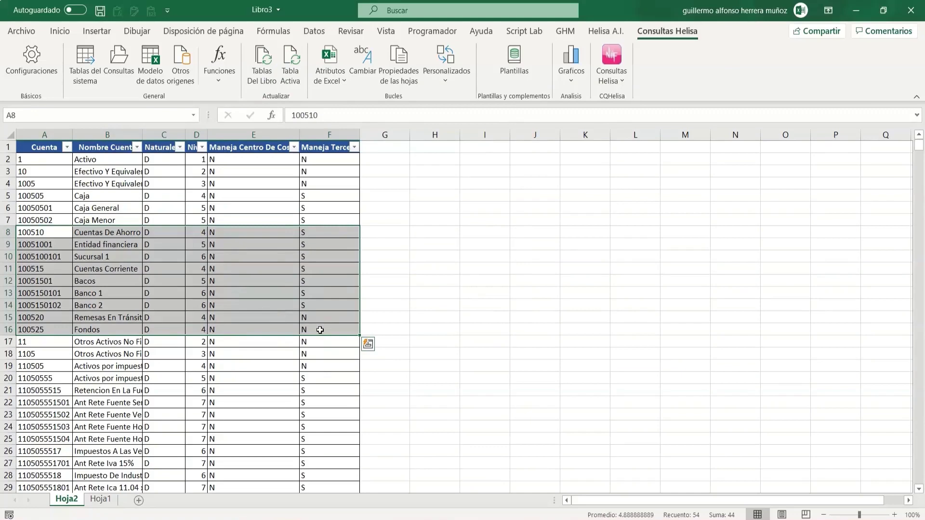
Review the Interfaz options in the query design without saving, and look over the Funciones commands they control.
left_click(10, 75)
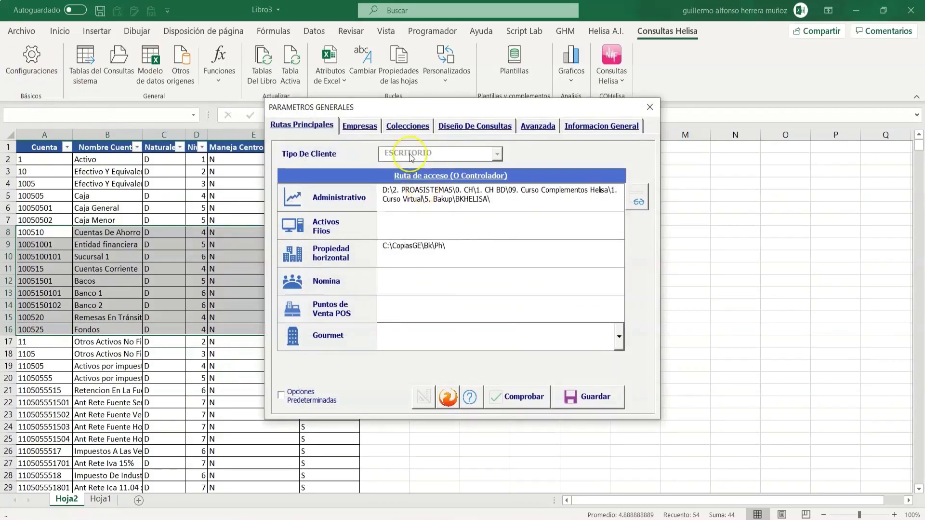
left_click(467, 126)
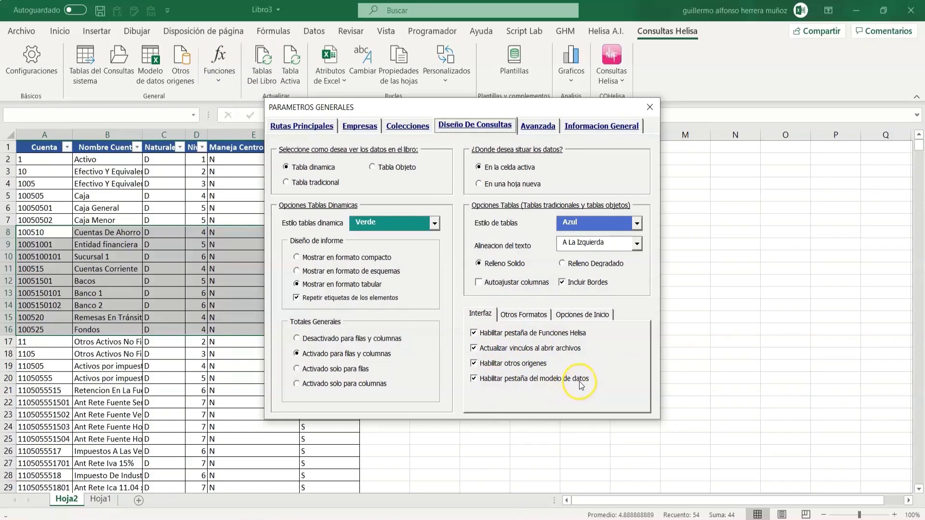
left_click(649, 106)
left_click(529, 314)
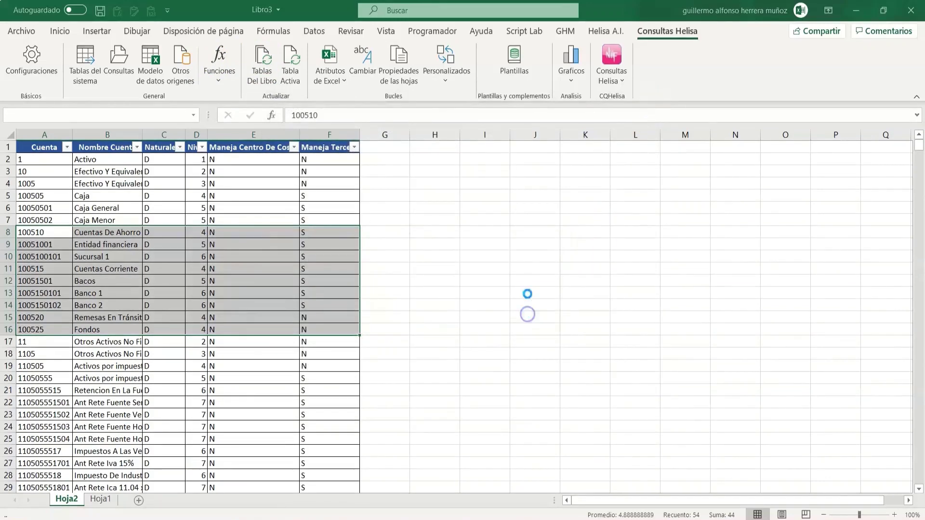
left_click(535, 218)
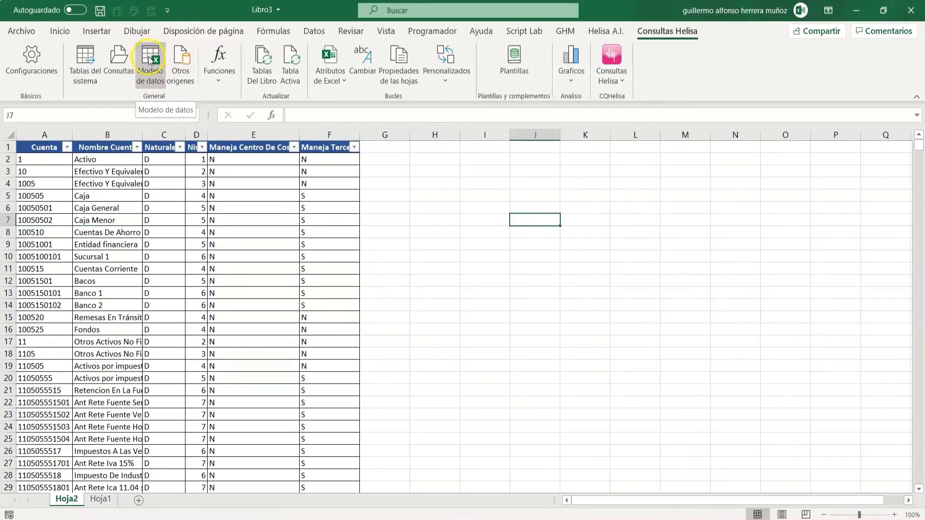
left_click(220, 75)
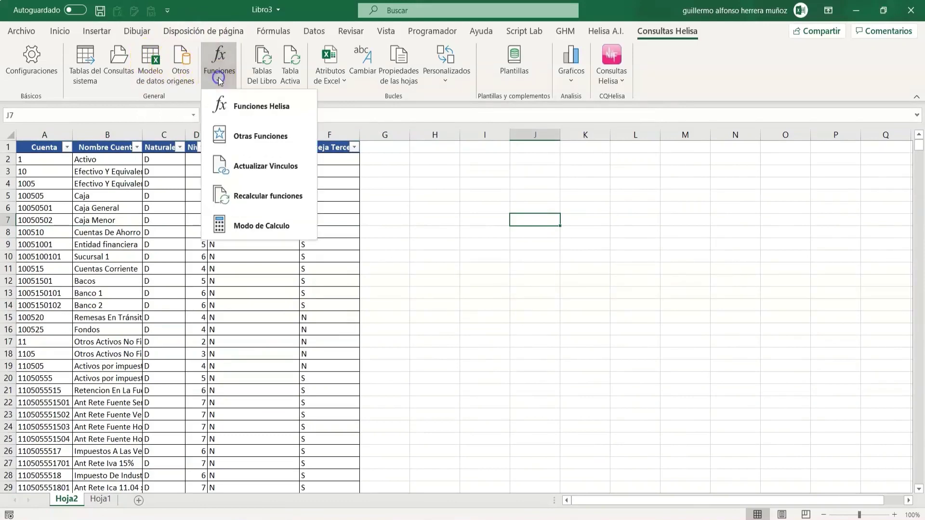
left_click(532, 224)
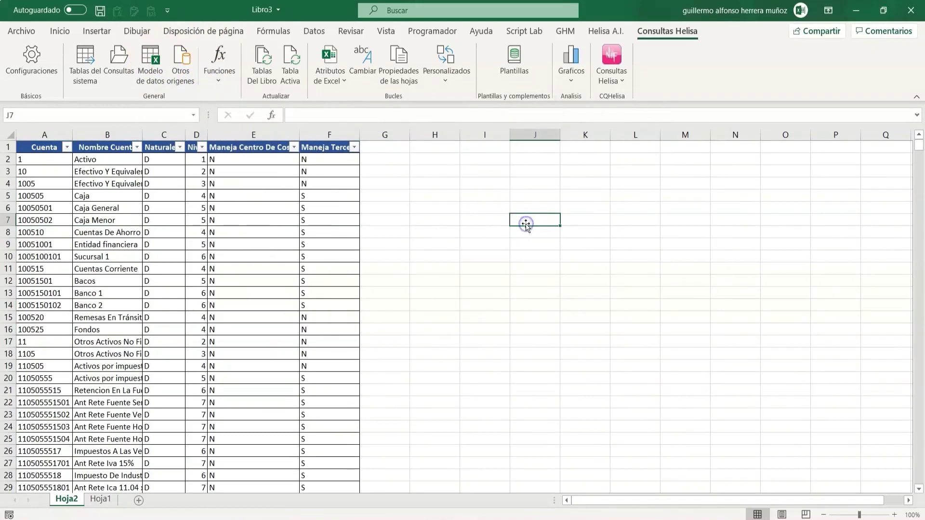
Disable all four Interfaz options in the query design: Funciones Helisa tab, link updating on opening files, otros origenes and modelo de datos tab.
left_click(20, 64)
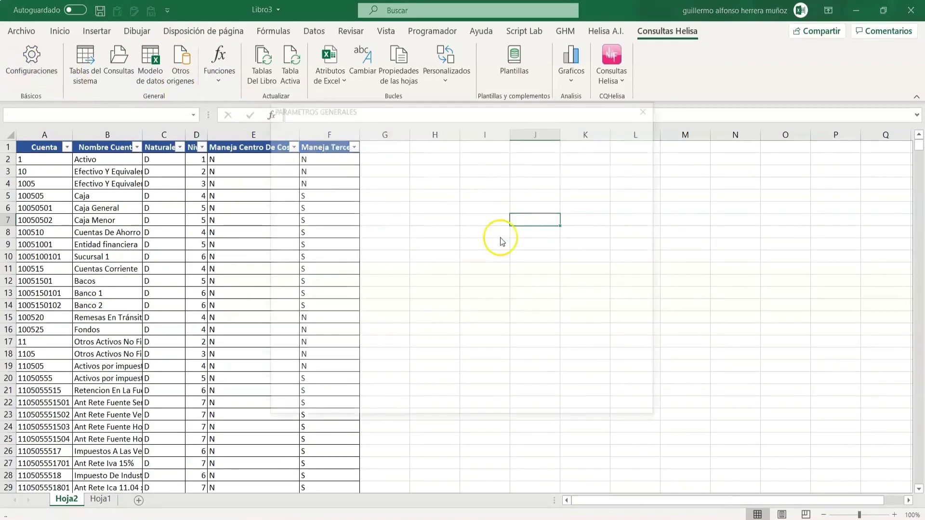
left_click(460, 128)
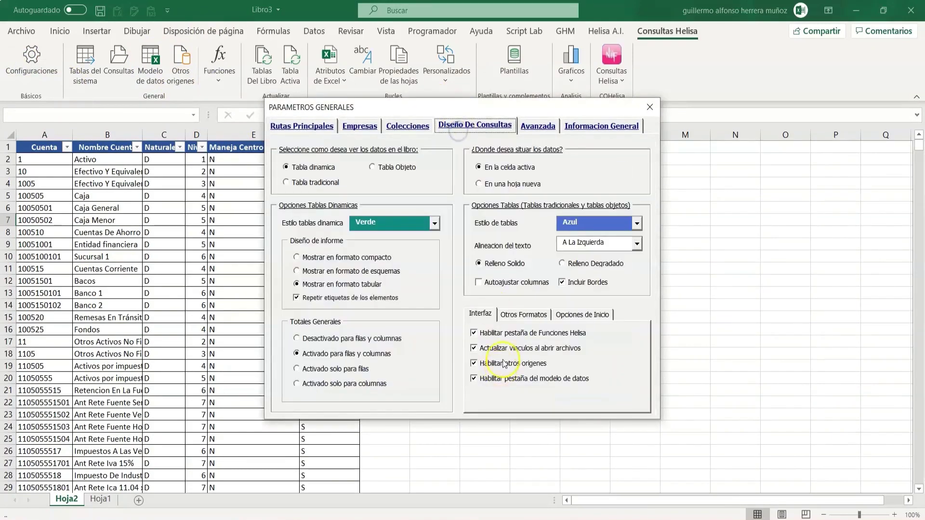
left_click(512, 333)
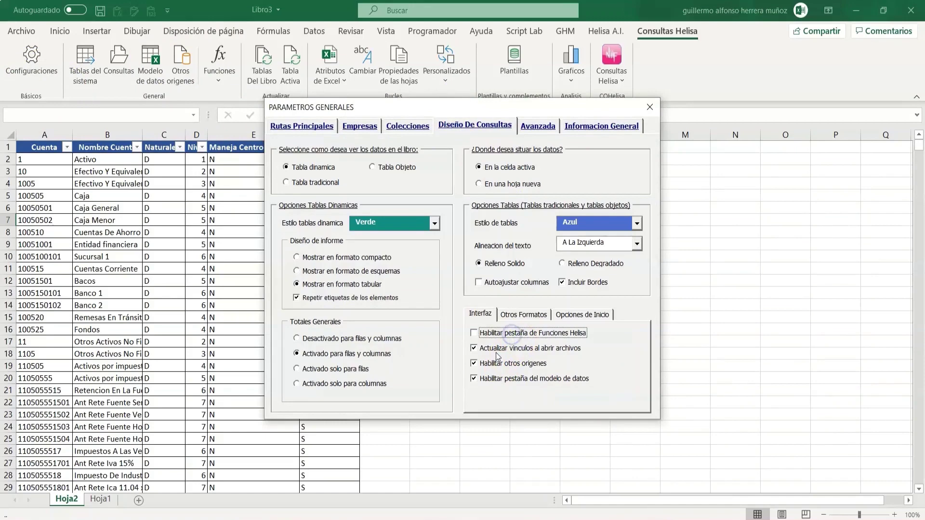
left_click(489, 366)
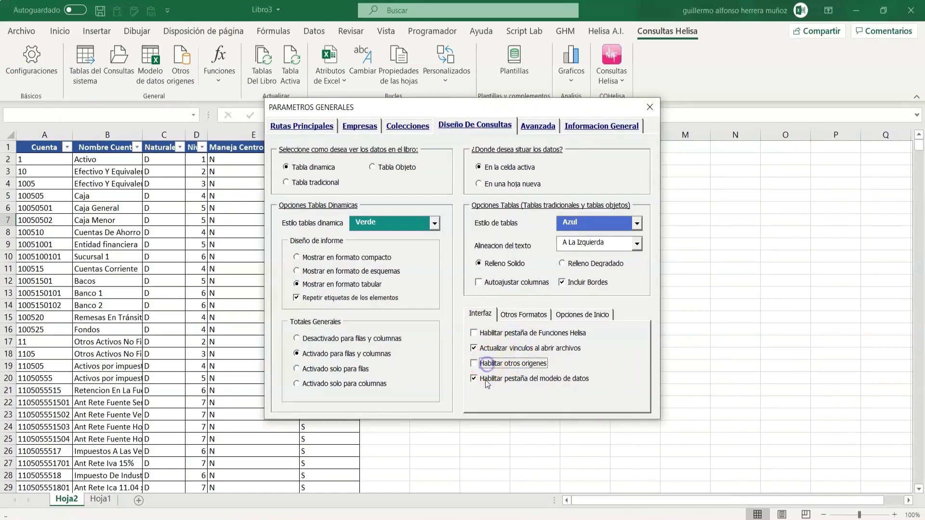
left_click(487, 382)
left_click(505, 349)
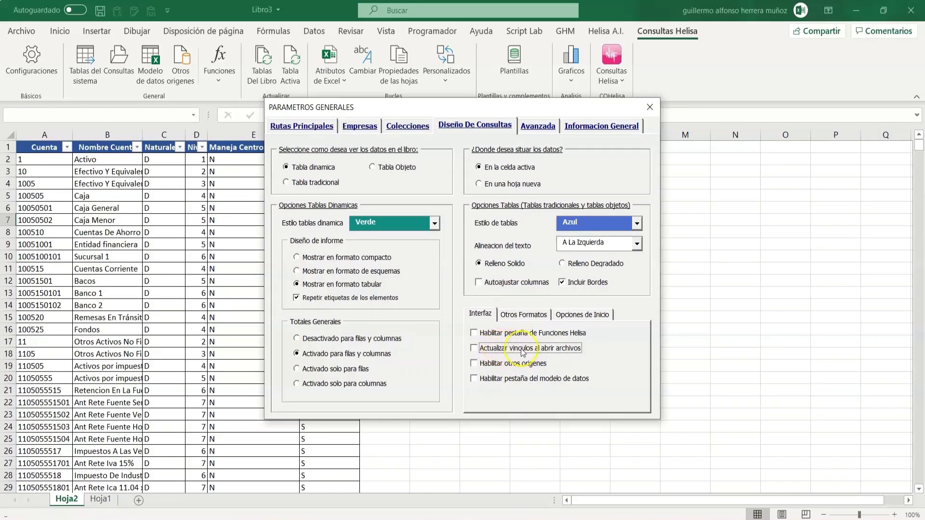
Save the query design settings with all the Interfaz options disabled.
left_click(650, 112)
left_click(481, 312)
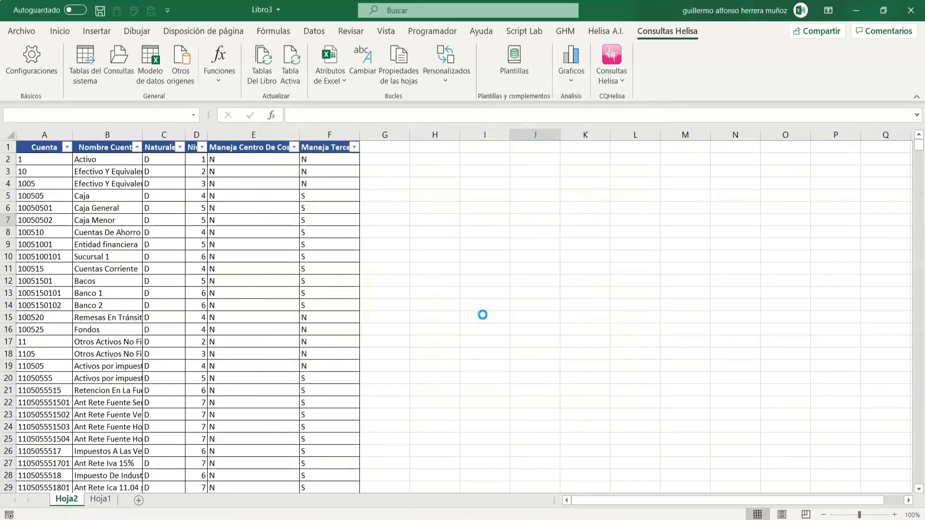
left_click(485, 315)
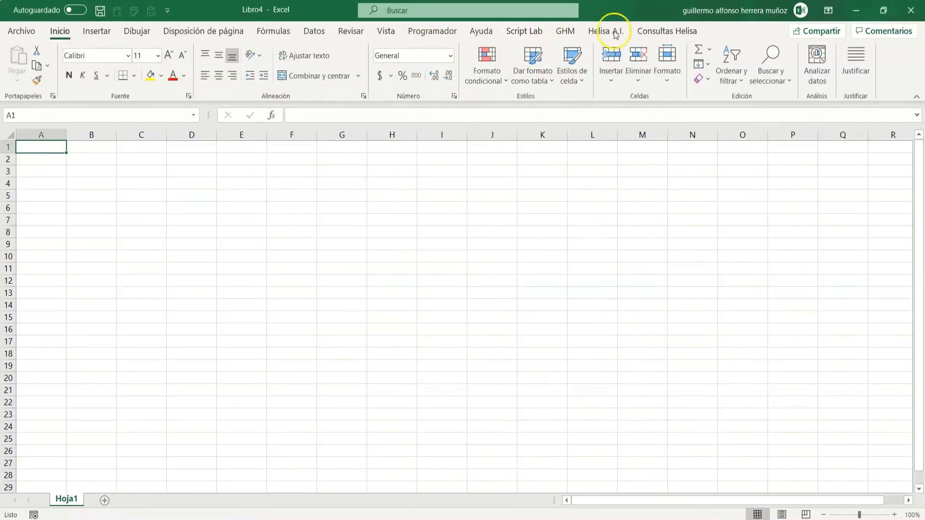
In a new blank workbook, look over which Consultas Helisa commands and Funciones options are available.
left_click(647, 31)
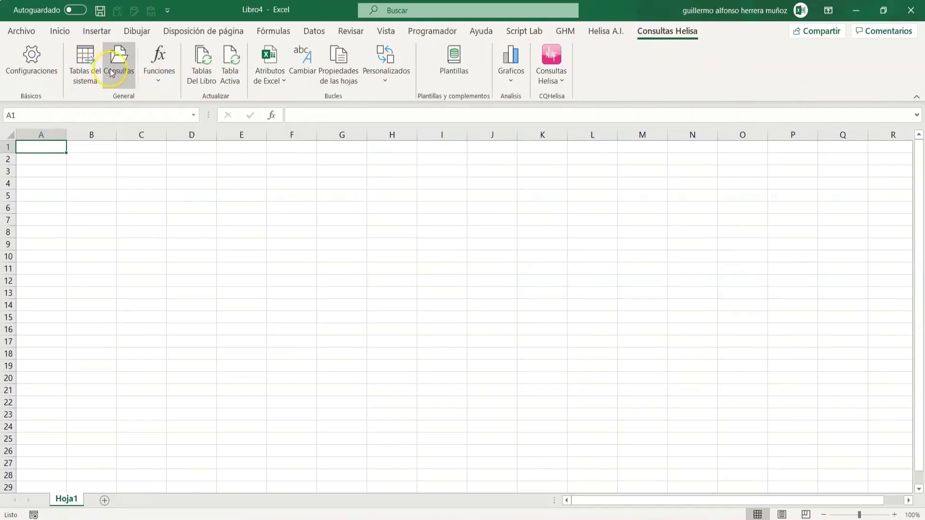
left_click(160, 79)
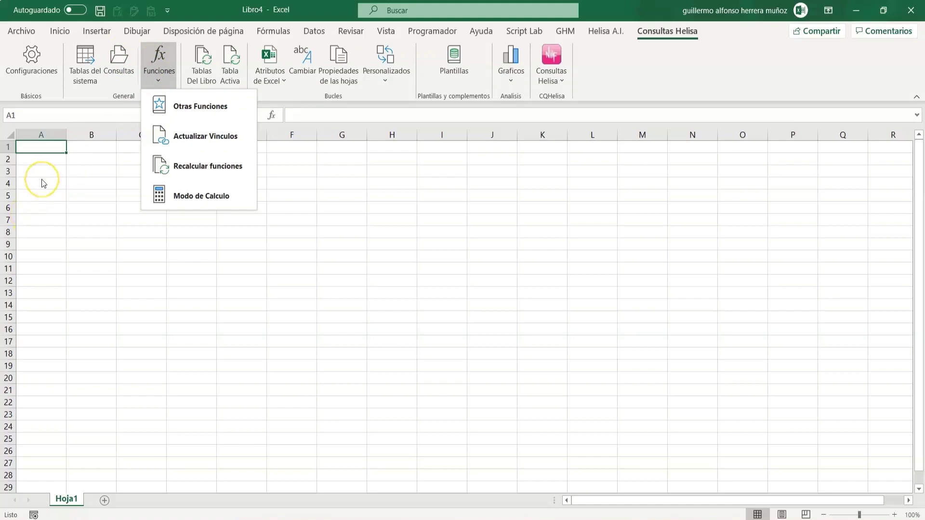
left_click(44, 159)
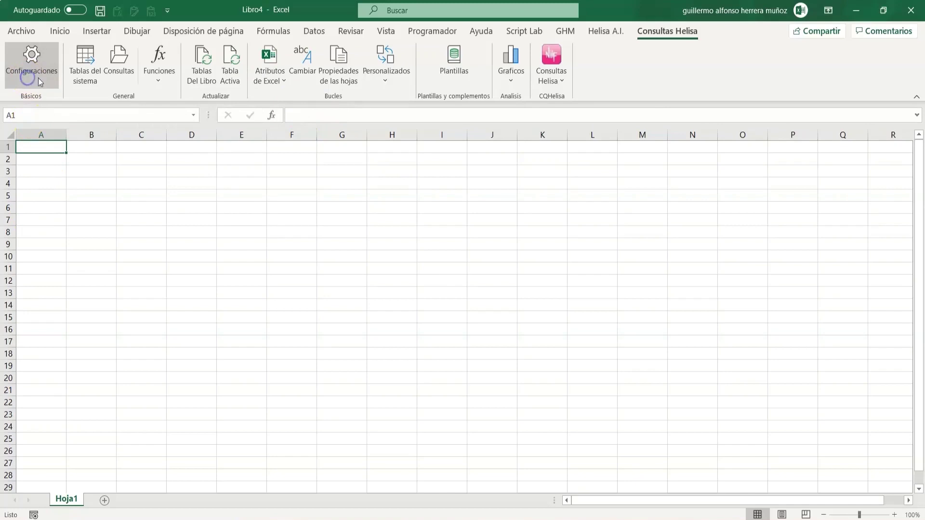
Review the Interfaz options in the query design settings and leave them without saving.
left_click(40, 81)
left_click(483, 128)
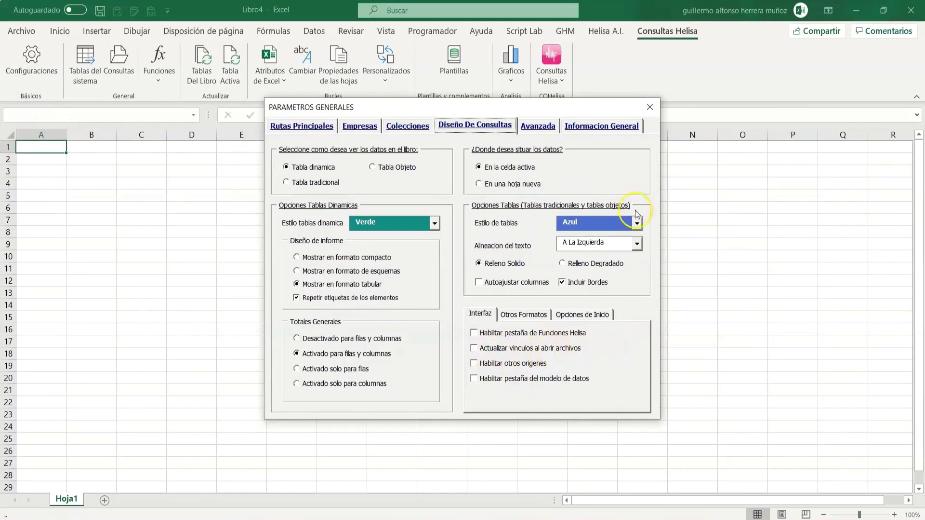
left_click(650, 115)
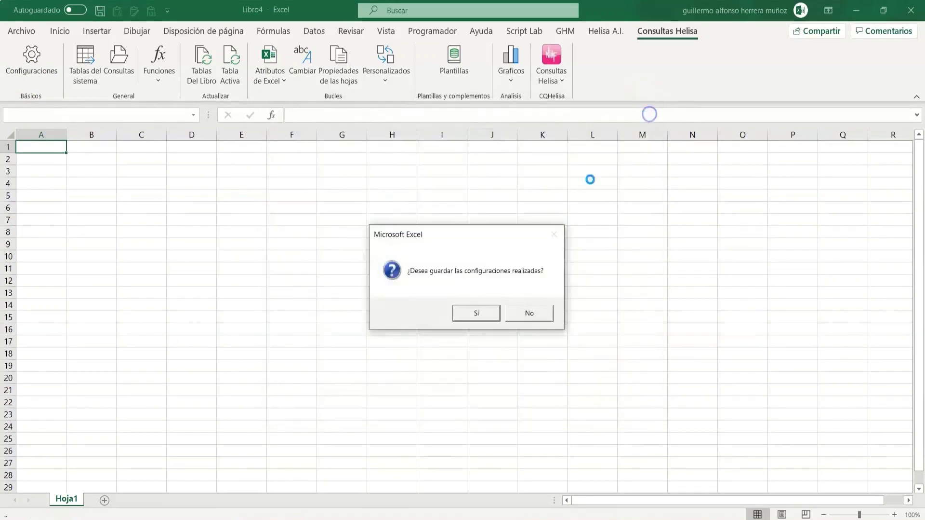
left_click(529, 312)
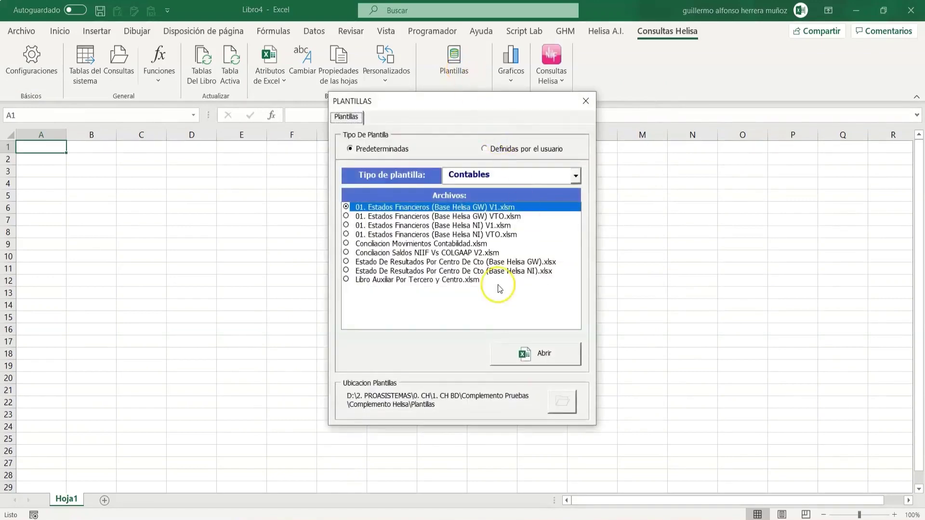
Open the predefined Contables template Estado De Resultados Por Centro De Cto (Base Helisa GW).xlsx without updating its links.
left_click(448, 262)
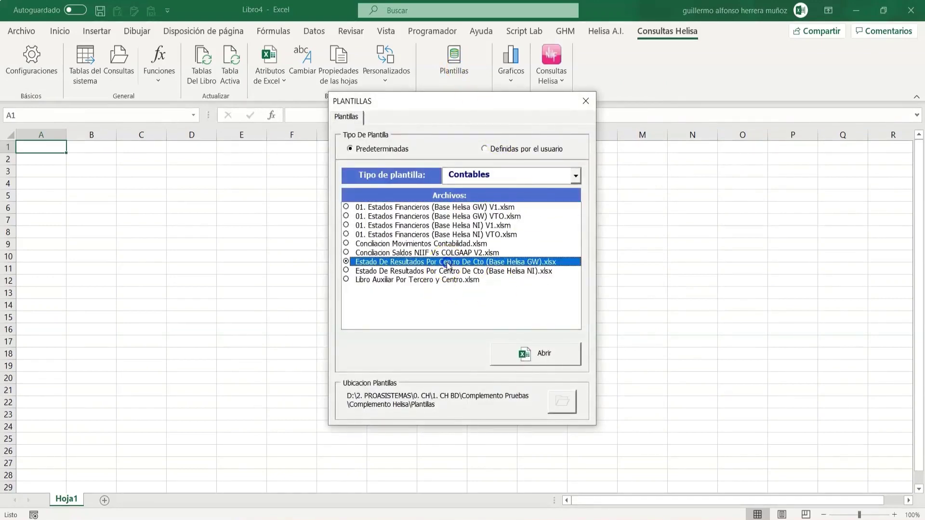
left_click(545, 349)
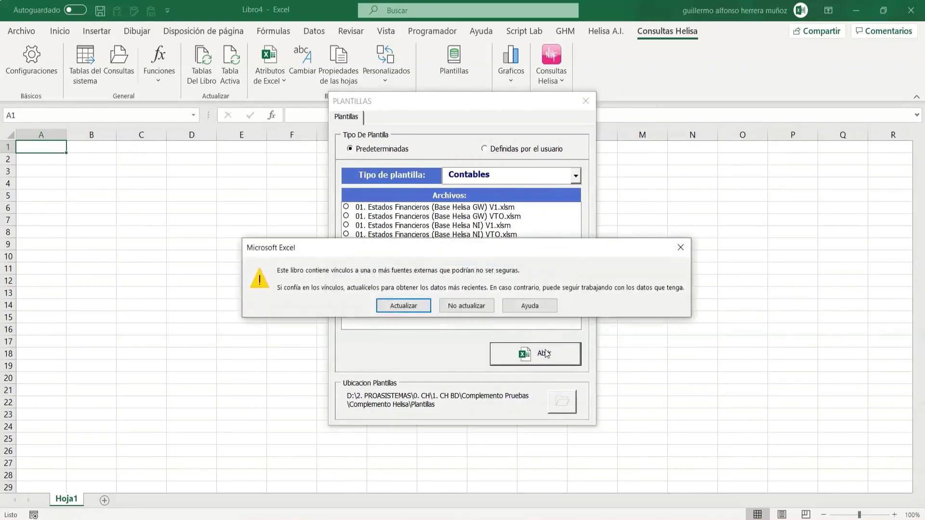
left_click(470, 304)
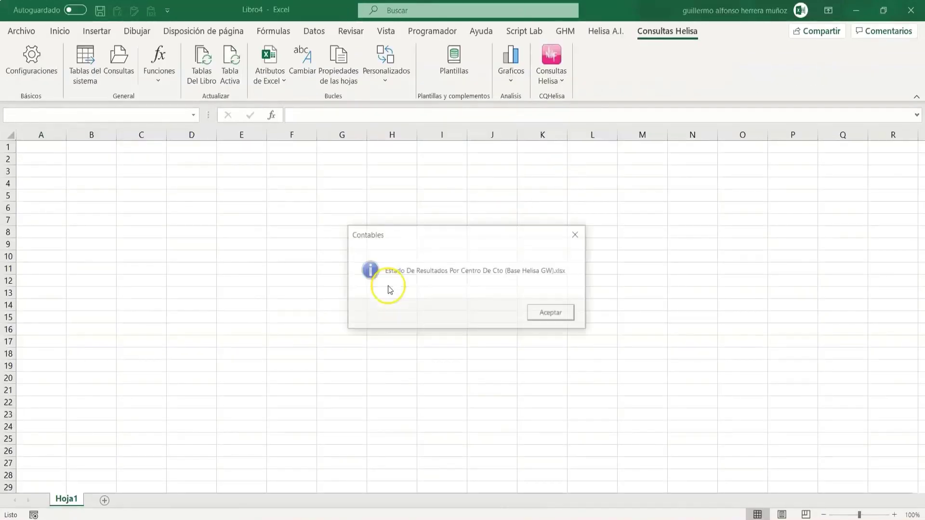
left_click(545, 314)
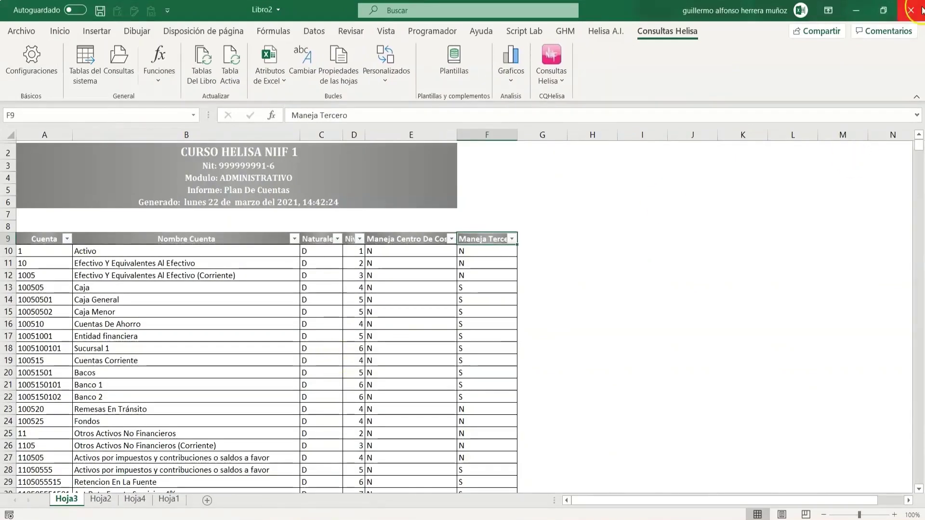
Close the workbooks Libro2 and Libro1 without saving their changes.
left_click(911, 9)
left_click(464, 282)
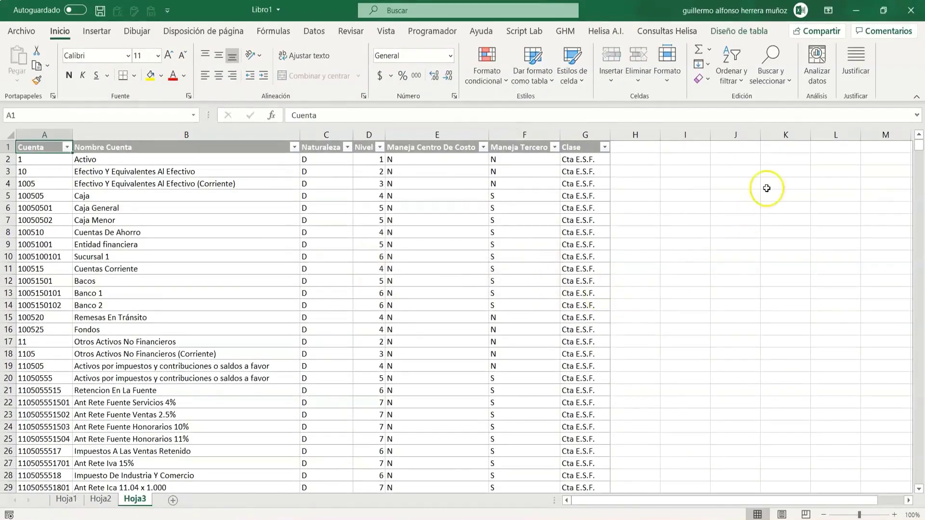
left_click(914, 7)
left_click(462, 282)
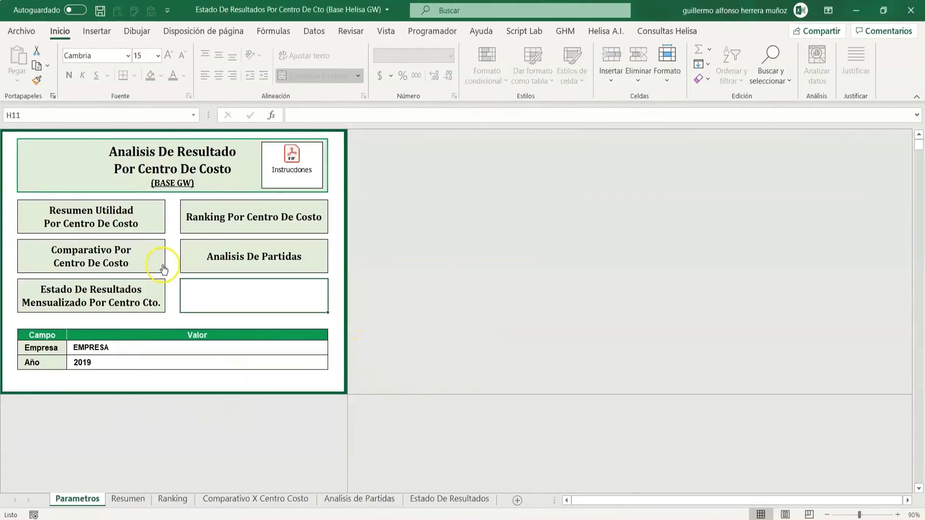
Examine the Total 2019 values and account codes on the Estado De Resultados sheet.
left_click(462, 500)
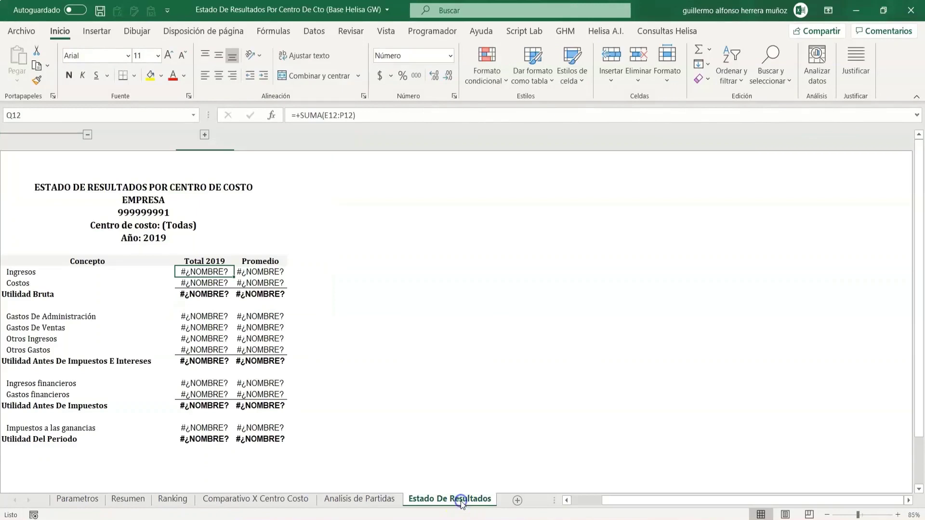
left_click(214, 319)
left_click_drag(214, 322, 5, 348)
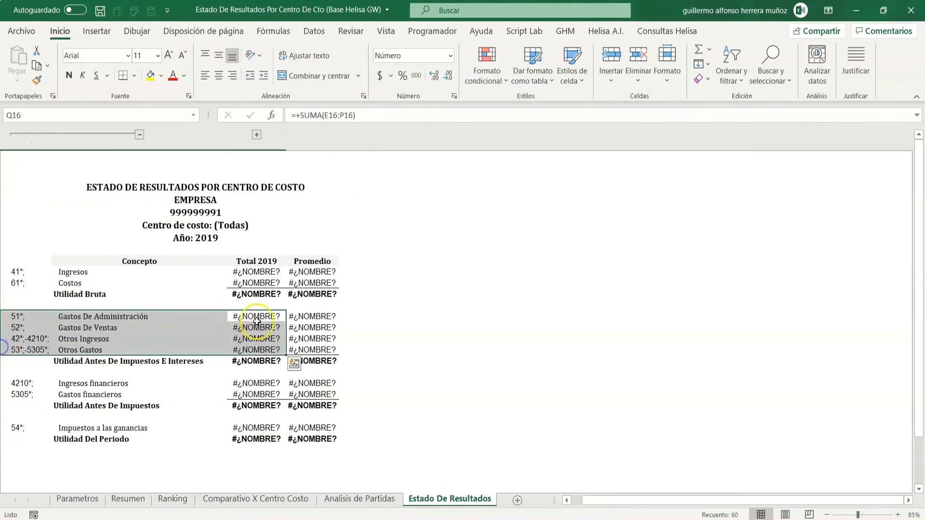
left_click(258, 271)
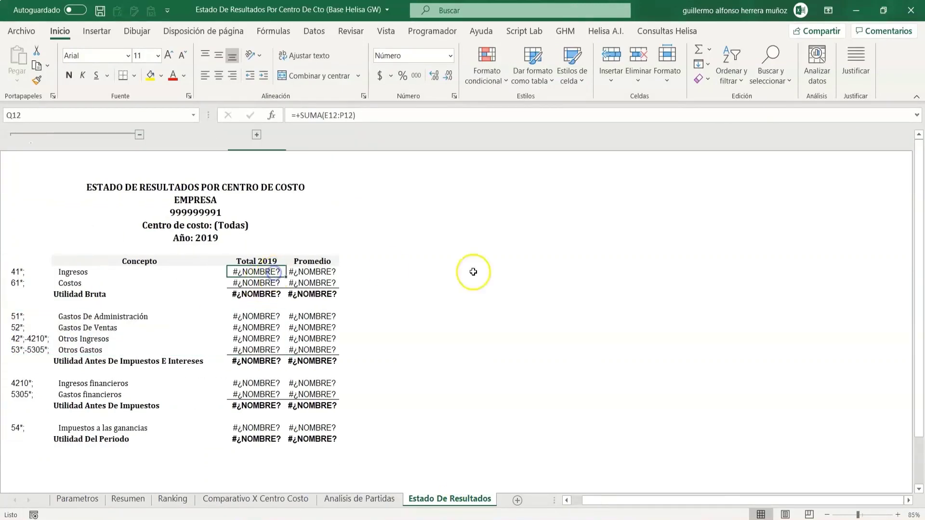
Expand the grouped month columns and inspect the Junio formula for Ingresos.
left_click(257, 135)
left_click(253, 272)
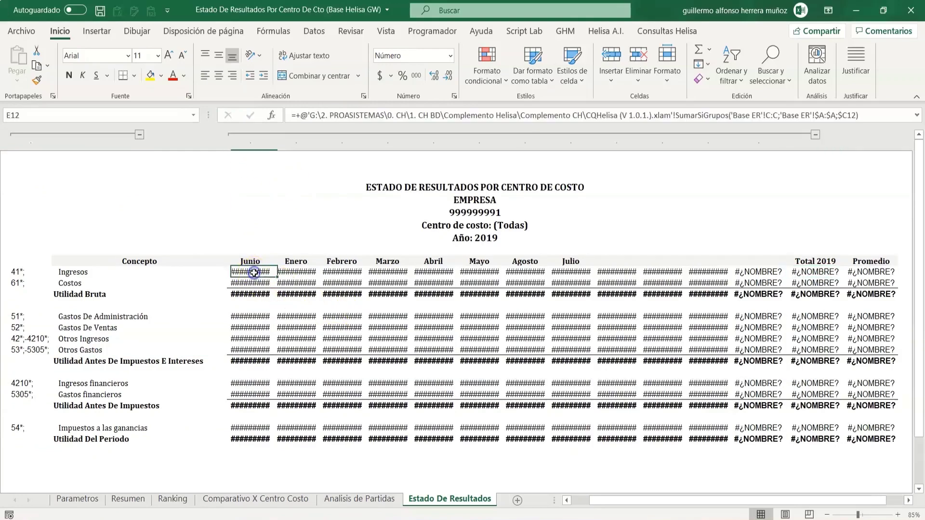
left_click_drag(317, 116, 670, 115)
key("Escape")
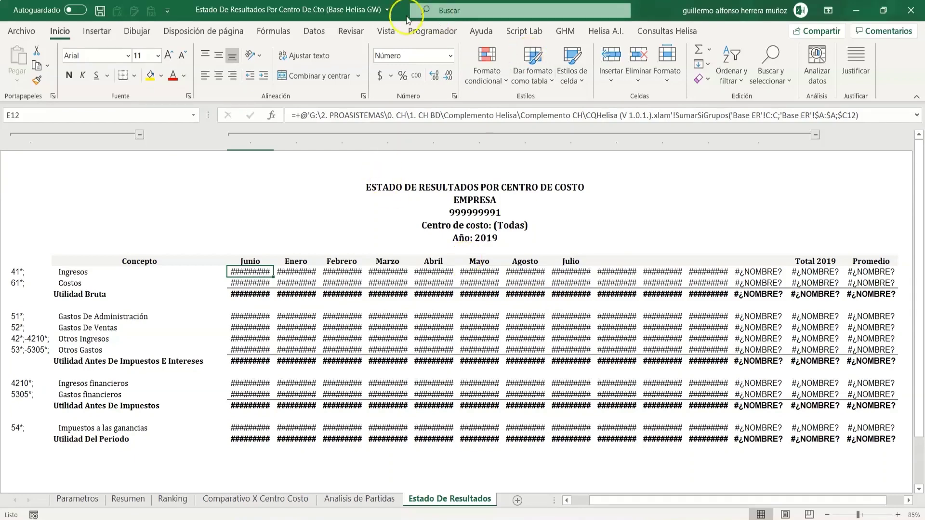
Show the row and column headings on the sheet and widen the Junio column E.
left_click(386, 31)
left_click(424, 76)
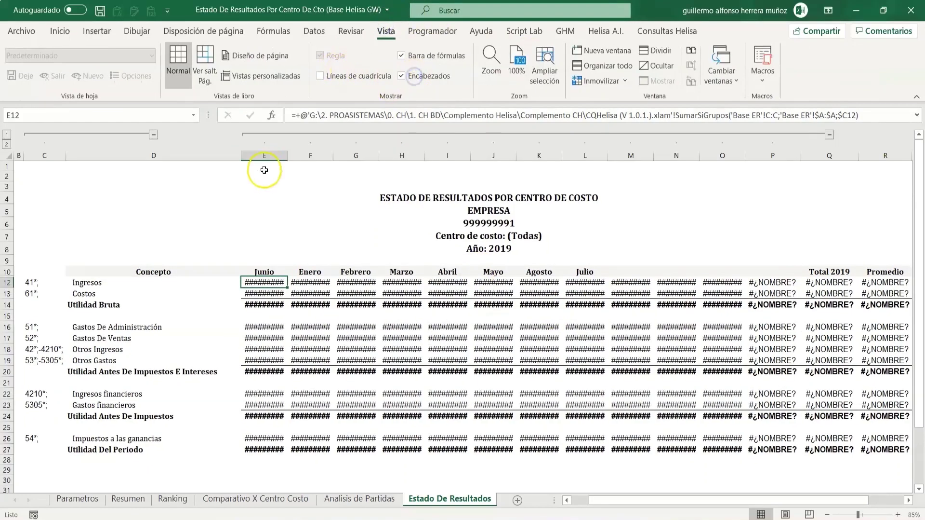
left_click_drag(298, 161, 302, 160)
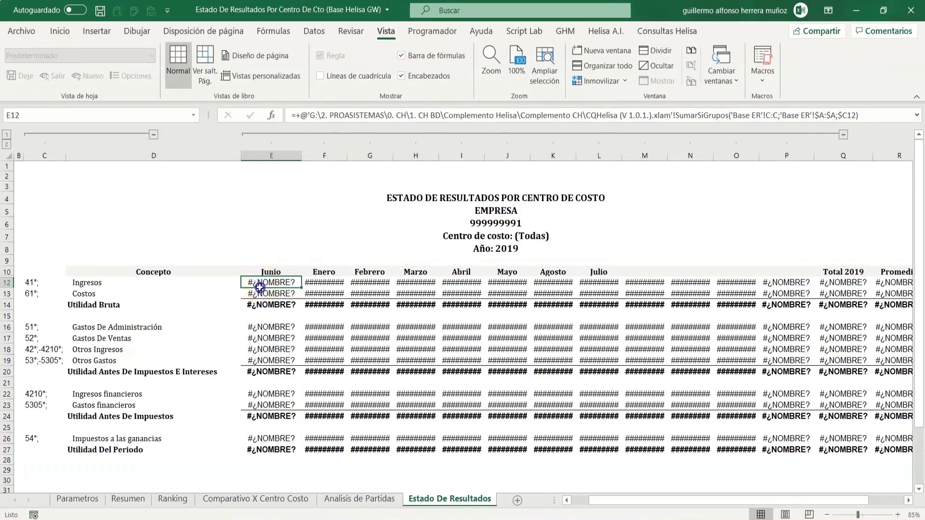
Examine the add-in path and SumarSiGrupos function in the formula of cell E12, leaving it unedited.
left_click_drag(265, 283, 266, 292)
left_click_drag(300, 115, 683, 77)
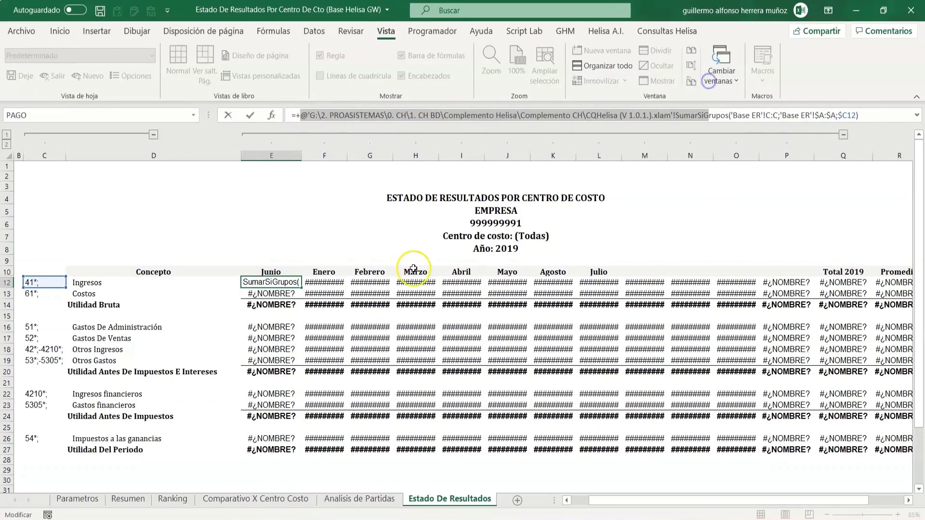
key("Escape")
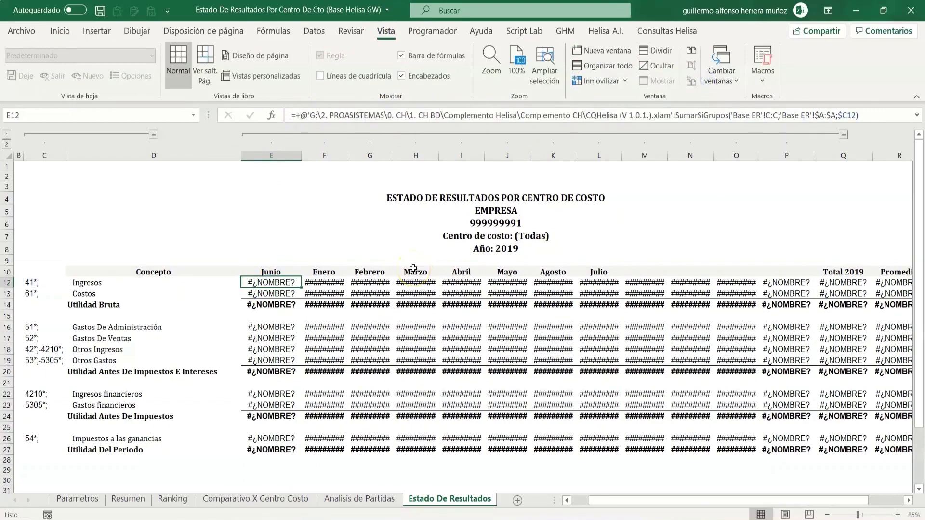
Update the template's links with the Helisa function Actualizar Vinculos.
left_click(641, 33)
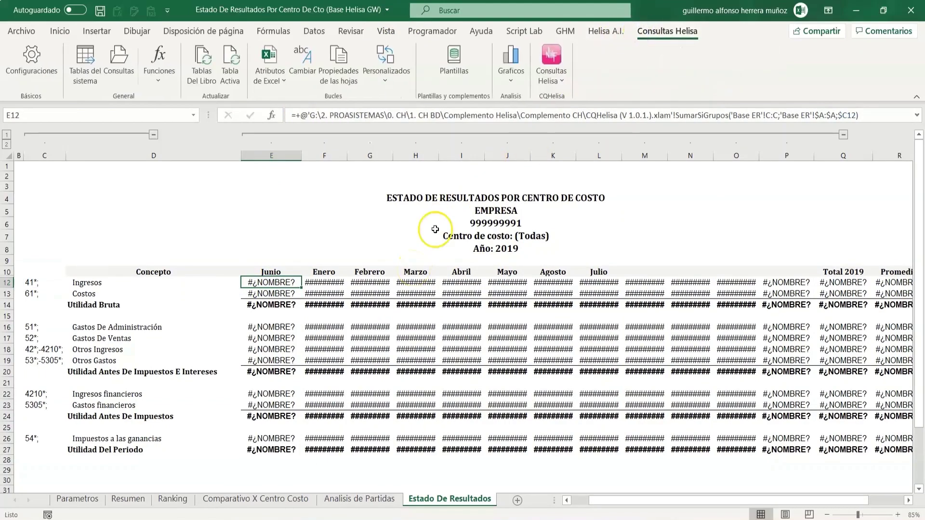
left_click(159, 80)
left_click(194, 134)
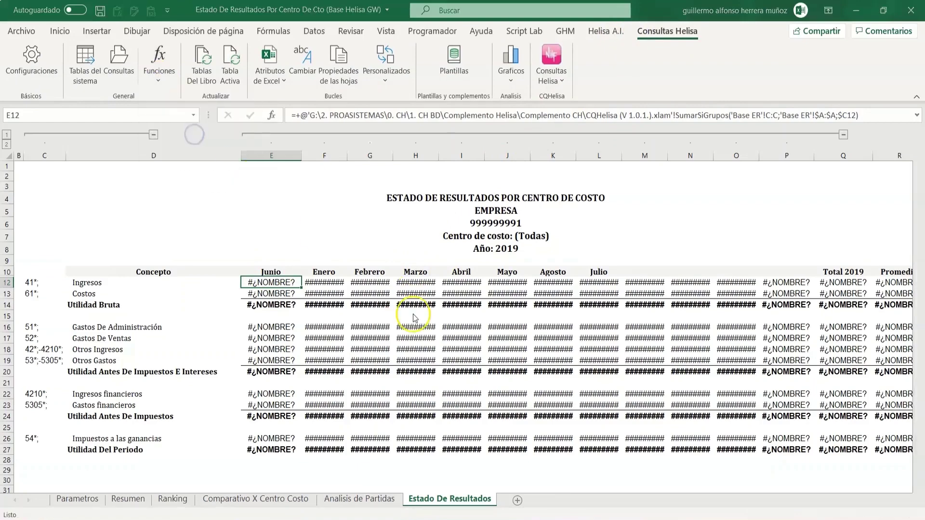
left_click(491, 316)
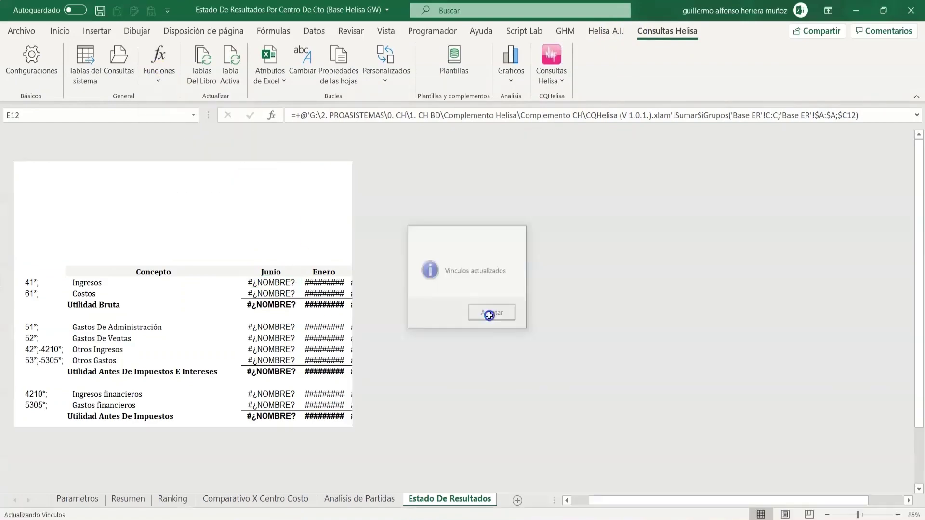
Widen the month columns Febrero to Julio (G to L) and collapse the month column group.
left_click_drag(371, 155, 591, 171)
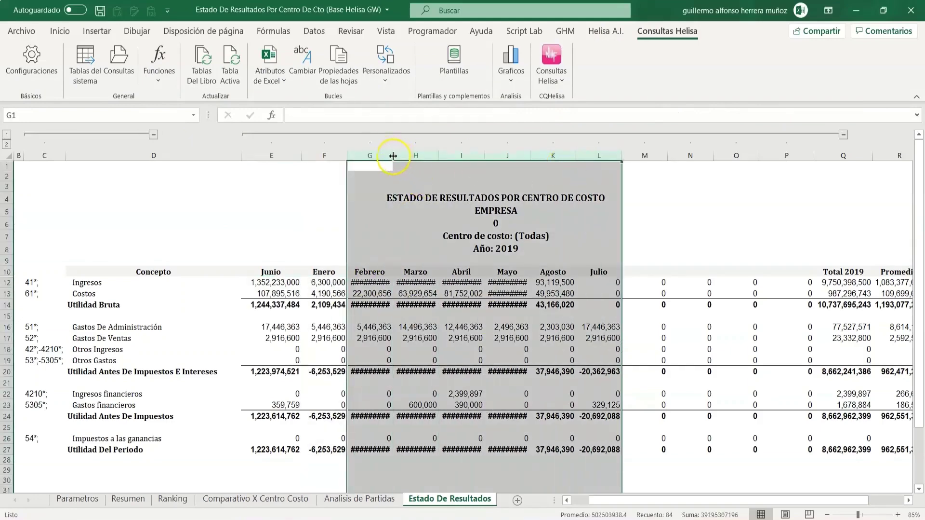
left_click_drag(393, 155, 410, 156)
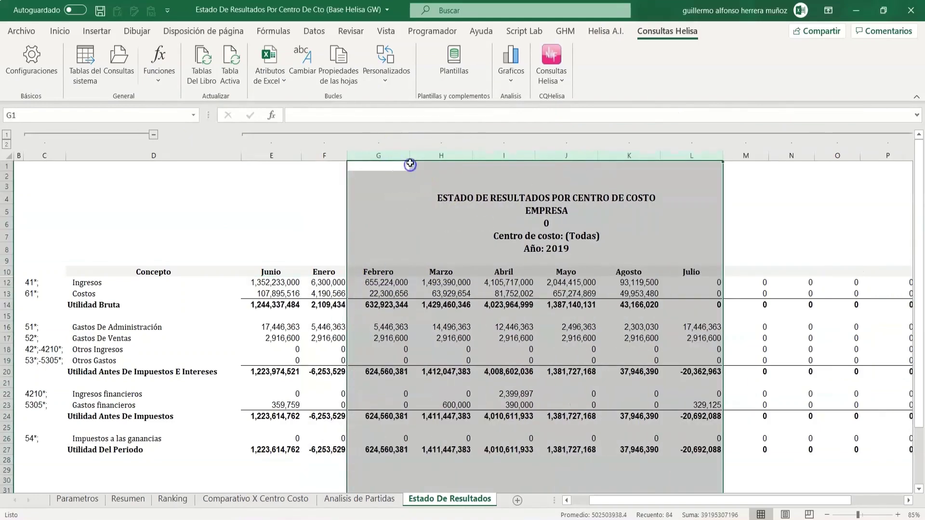
left_click(337, 136)
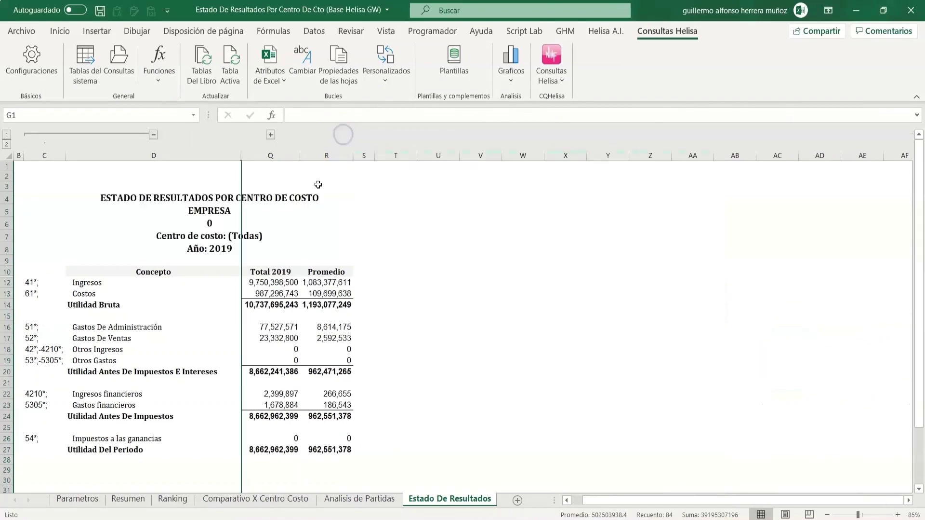
Review the recalculated Total 2019 and Promedio figures of the income statement.
left_click(269, 292)
left_click_drag(264, 313, 343, 438)
left_click(448, 369)
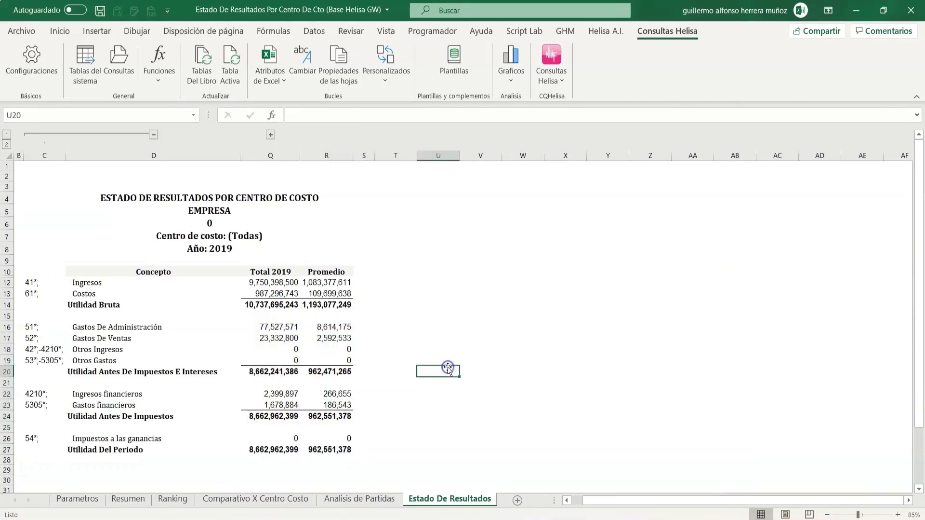
left_click(495, 340)
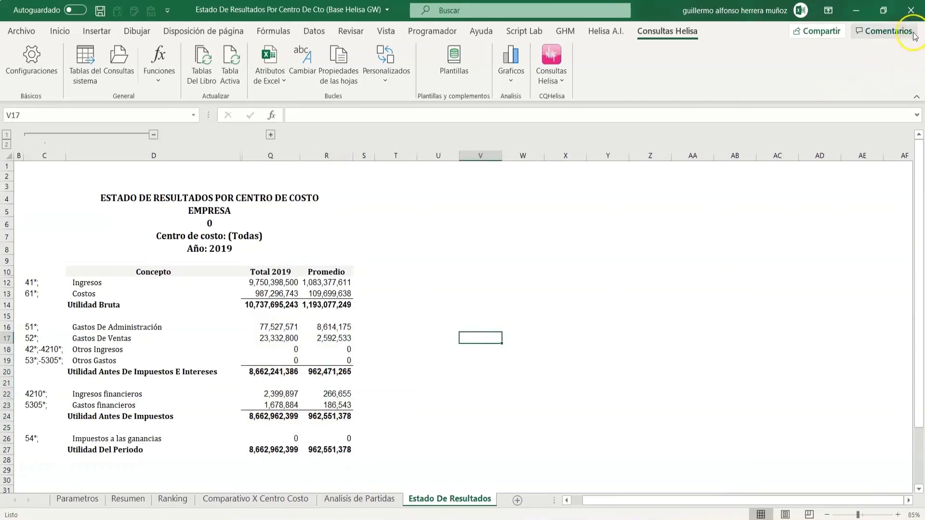
Close the Estado De Resultados template without saving and return to Libro3.
left_click(911, 10)
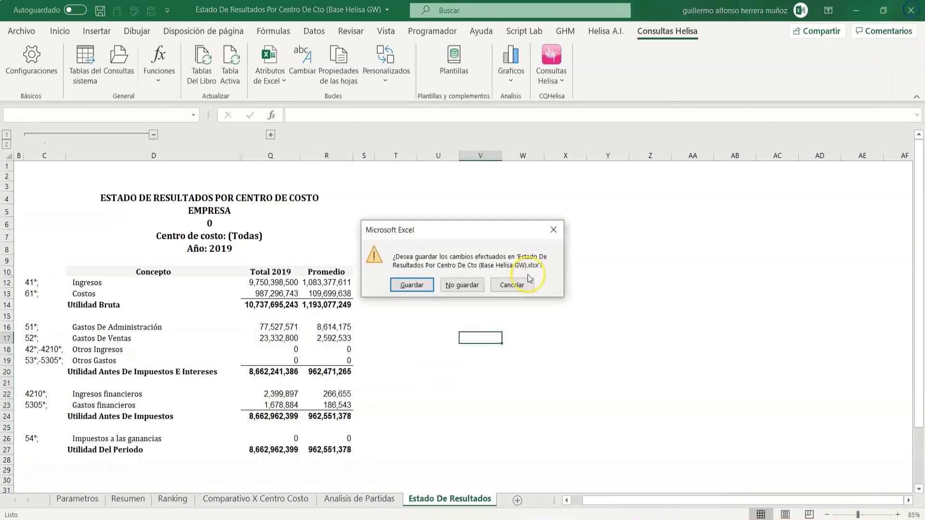
left_click(465, 284)
left_click(436, 242)
Enable Actualizar vinculos al abrir archivos in the Interfaz options of the query design.
left_click(31, 61)
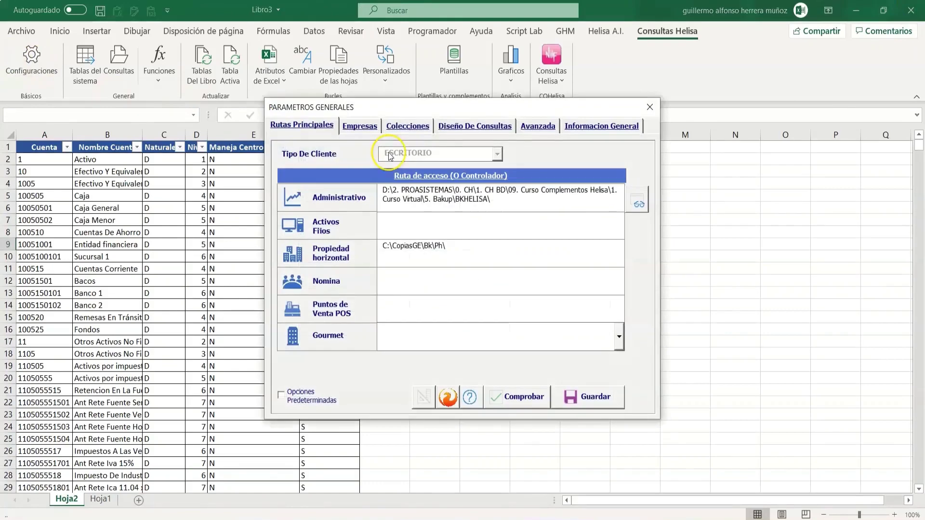
left_click(457, 126)
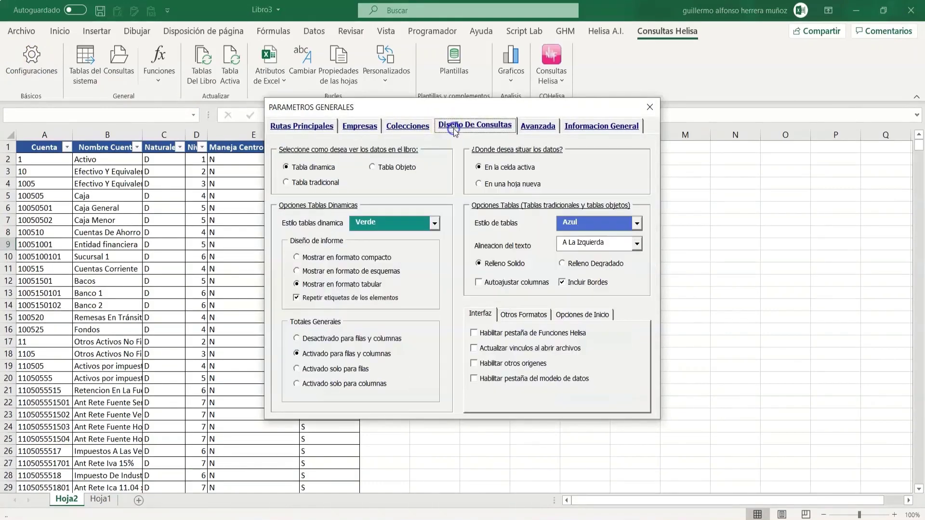
left_click(474, 349)
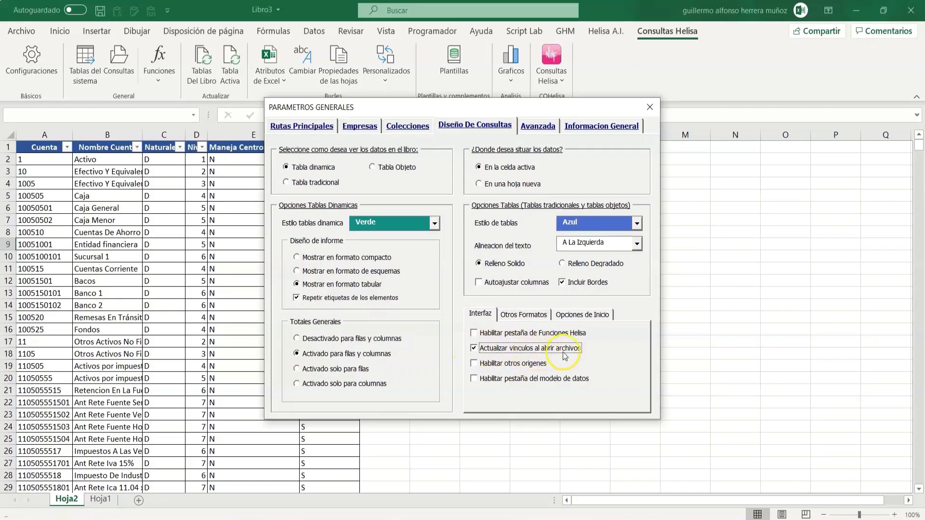
Close the general parameters and save the configuration changes.
left_click(648, 105)
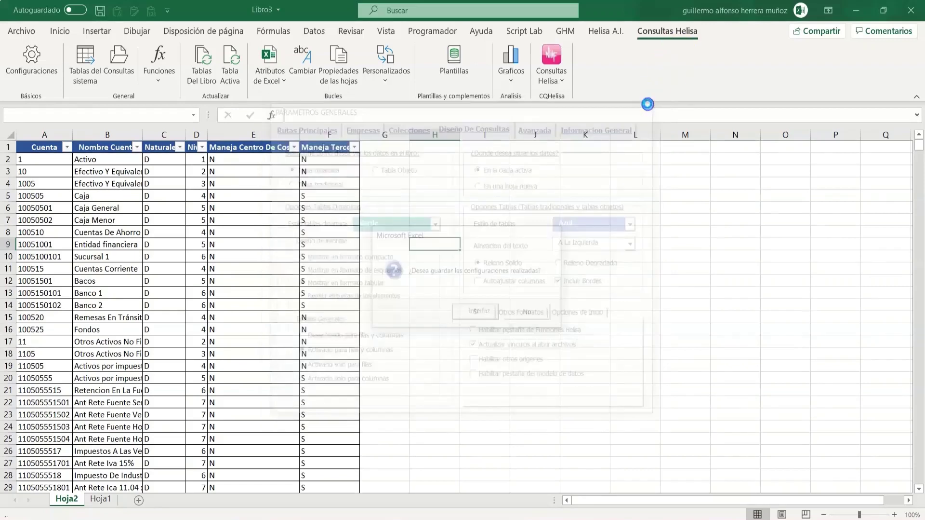
left_click(479, 310)
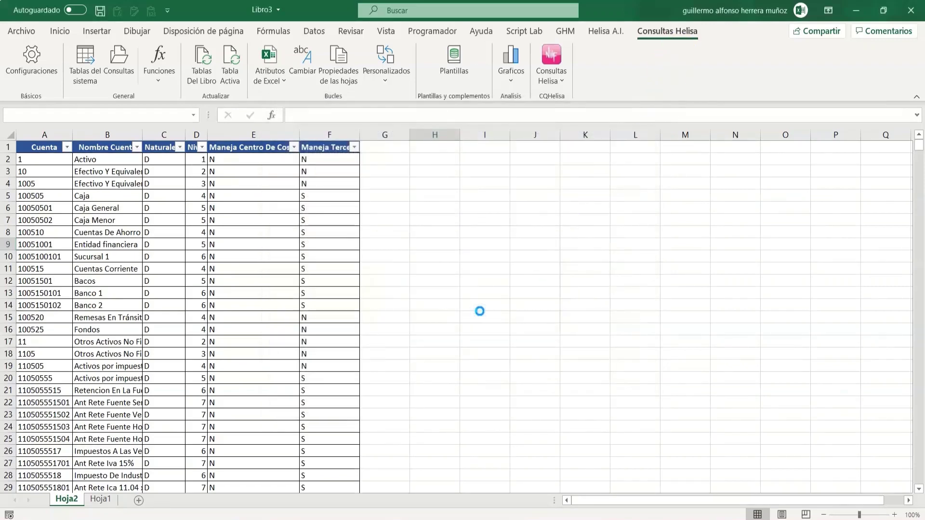
left_click(479, 313)
Open the predefined accounting template Estado De Resultados Por Centro De Cto (Base Helisa NI).xlsx without updating its links in the Excel prompt.
left_click(454, 60)
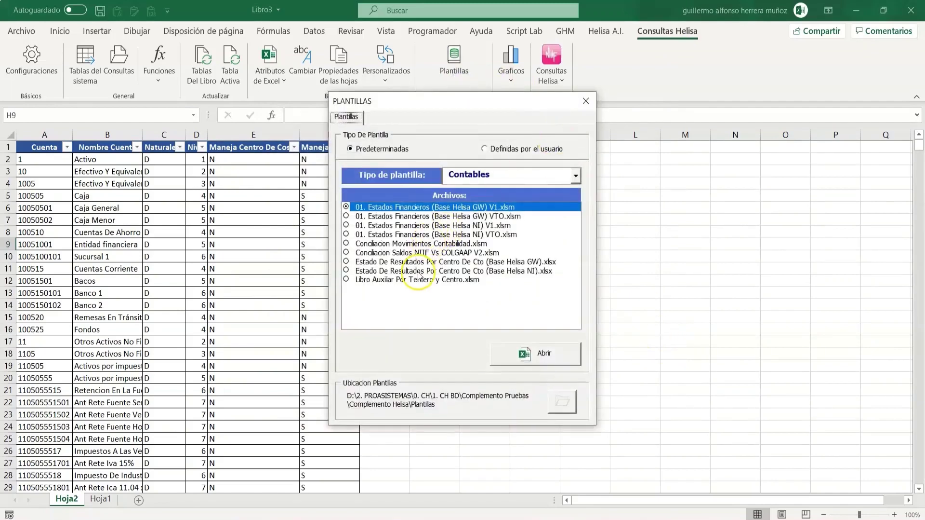
left_click(419, 271)
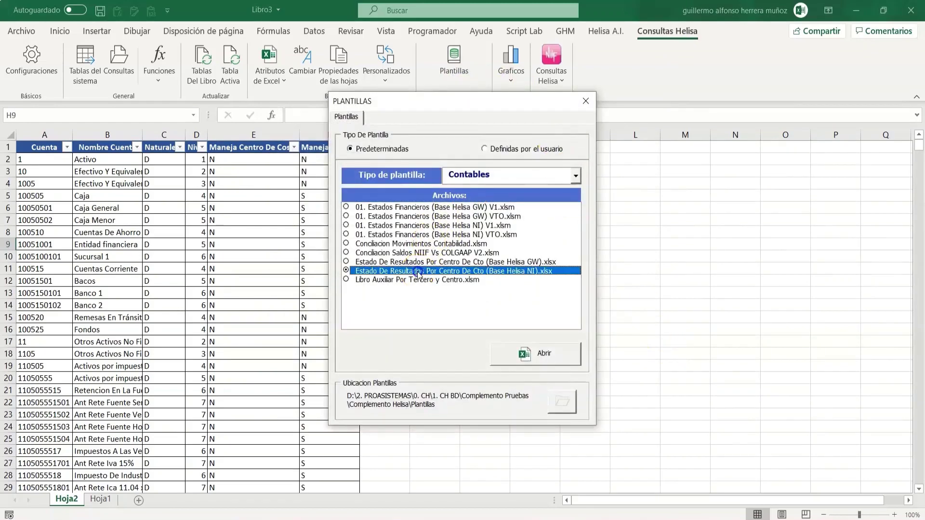
left_click(553, 358)
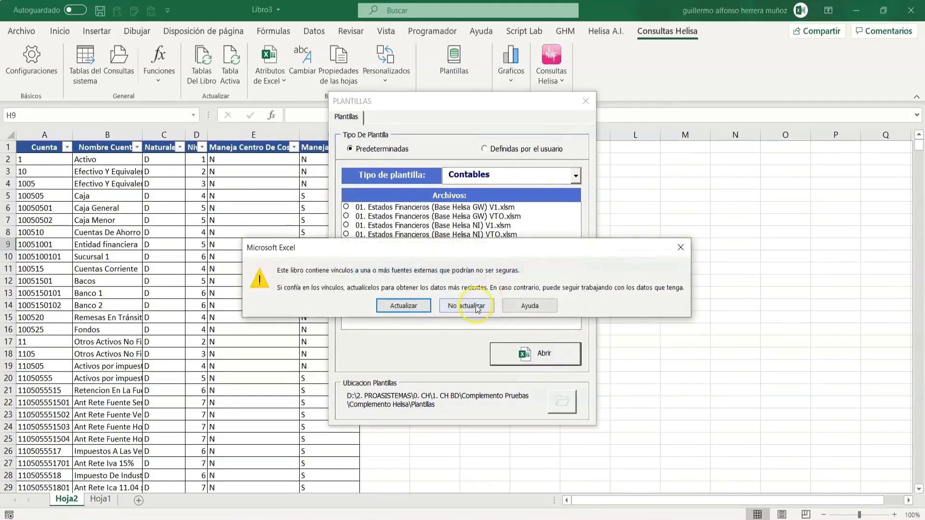
left_click(476, 305)
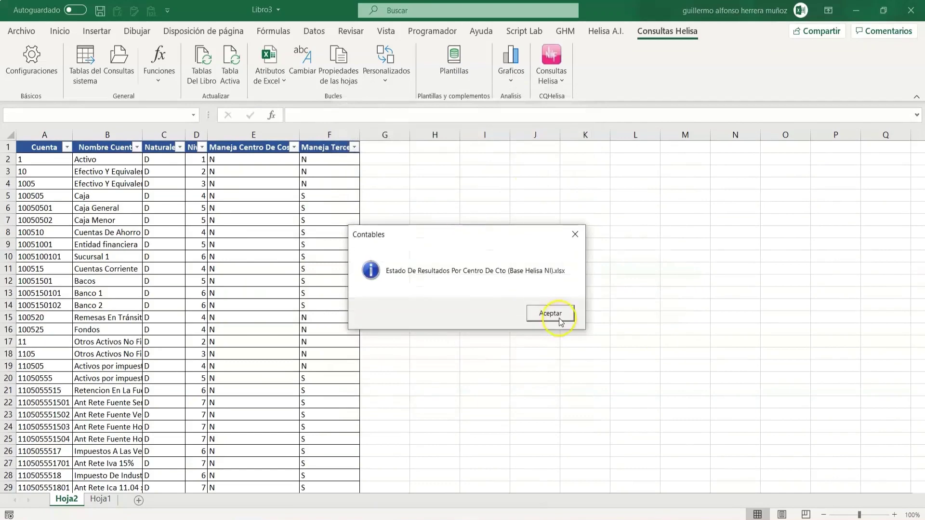
left_click(559, 315)
left_click(279, 513)
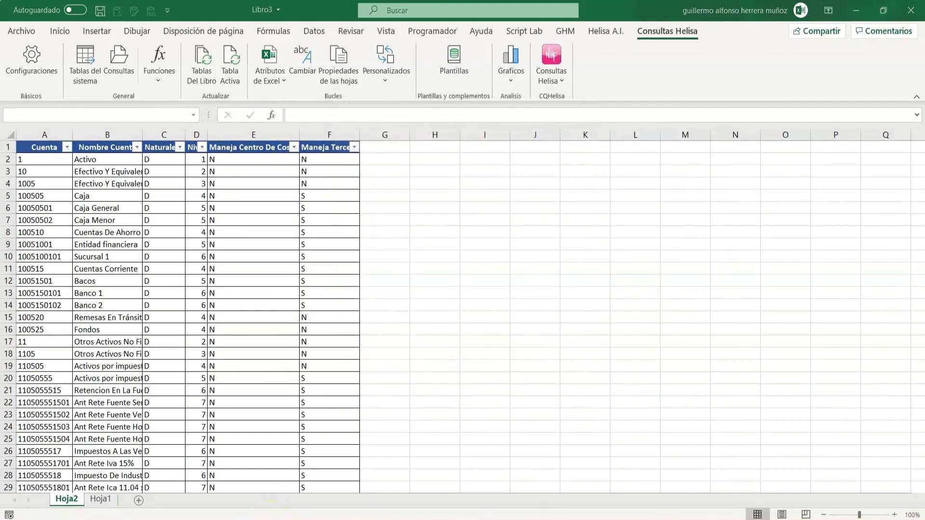
left_click(380, 458)
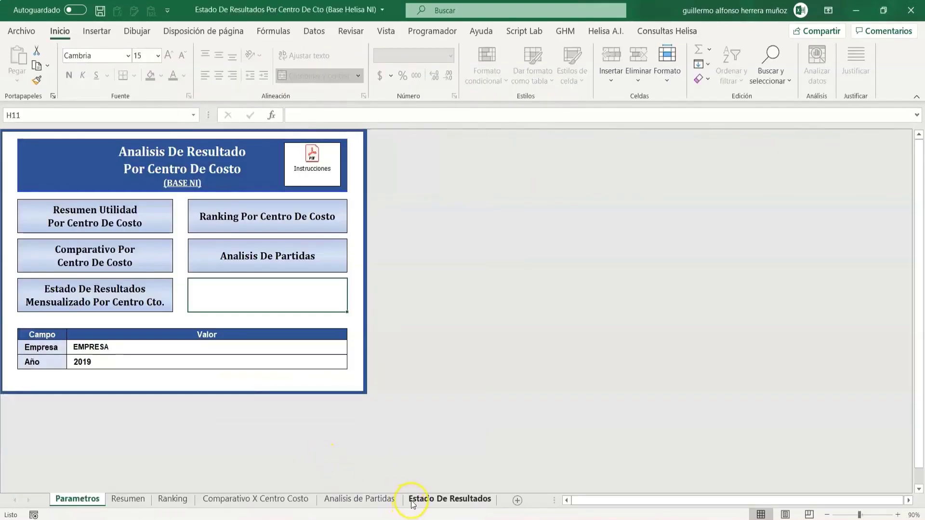
Expand the month columns on the Estado De Resultados sheet and inspect the SumarSiGrupos formula for Febrero's Ingresos.
left_click(413, 501)
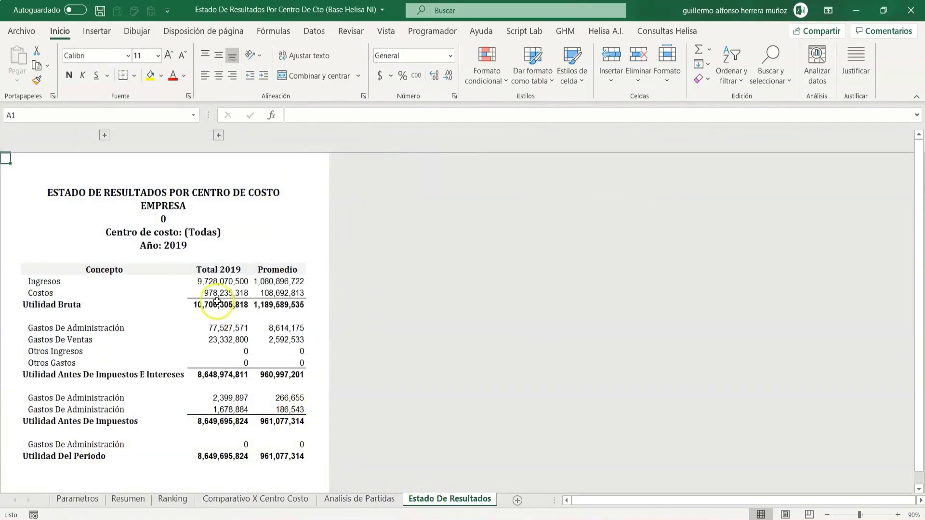
left_click(215, 328)
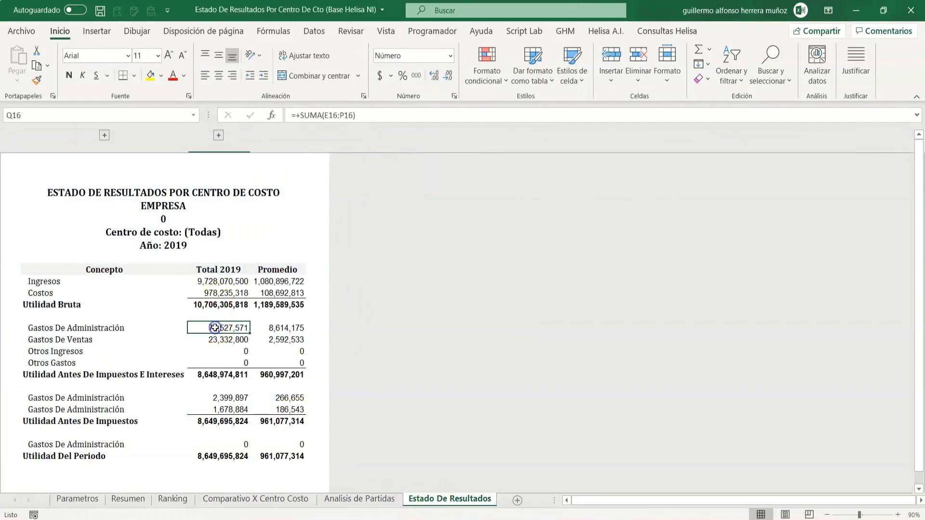
left_click(218, 134)
left_click(249, 280)
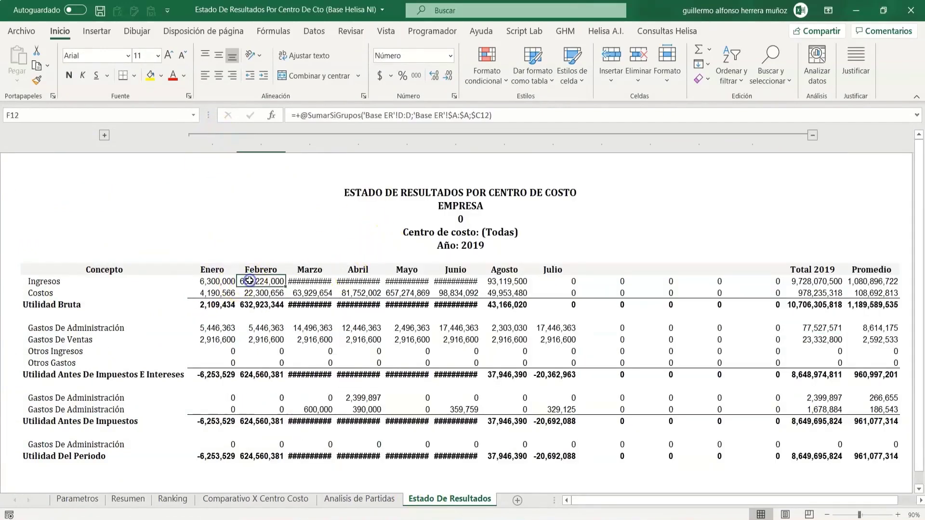
left_click_drag(362, 115, 327, 115)
key("Escape")
Run Actualizar Vinculos from the Helisa functions on the income statement template.
left_click(674, 39)
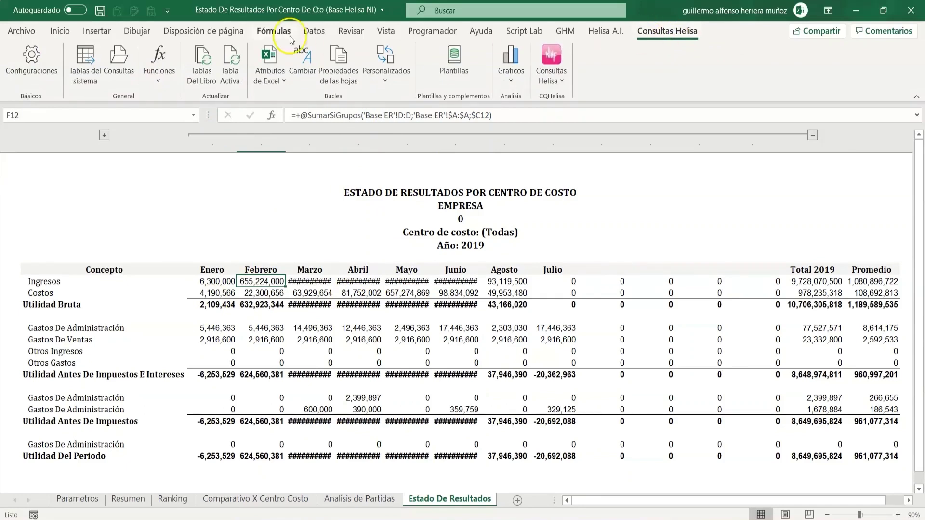
left_click(161, 77)
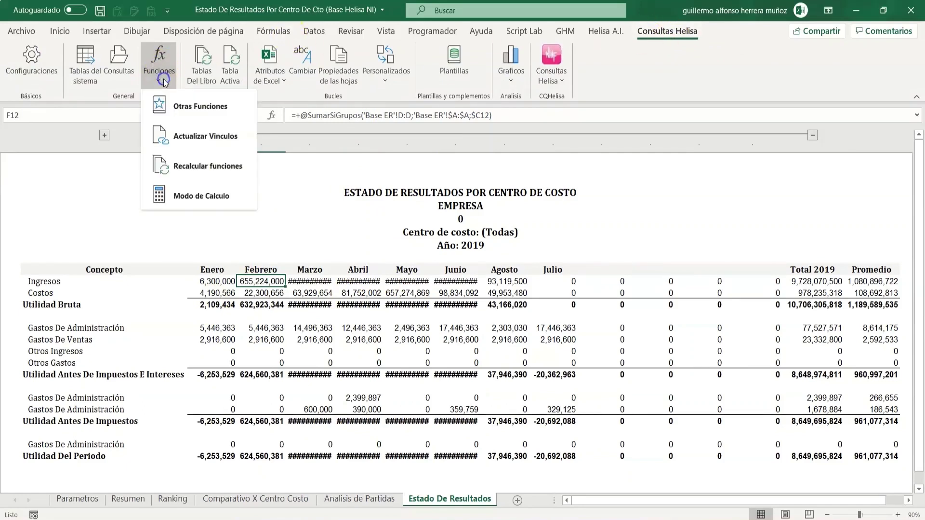
left_click(207, 138)
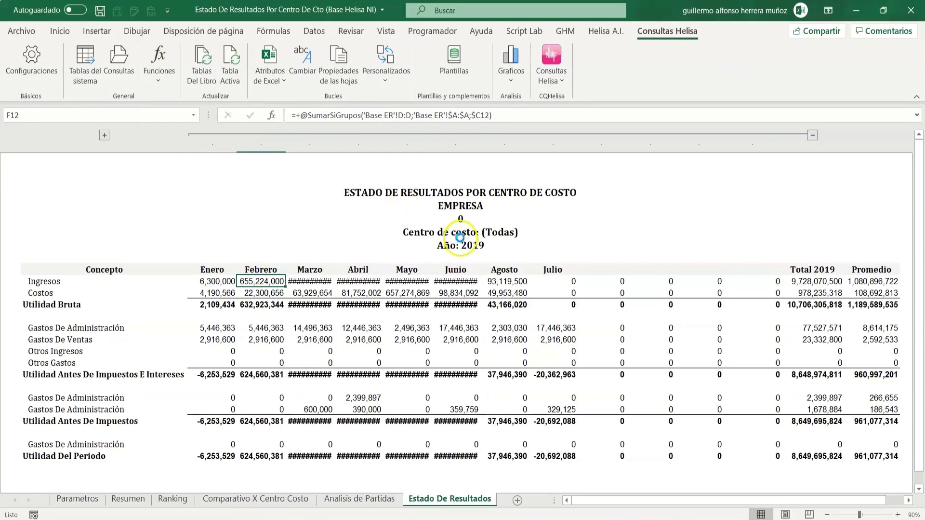
Close the Estado De Resultados template and Libro3 without saving, and continue in the blank workbook Libro4.
left_click(905, 16)
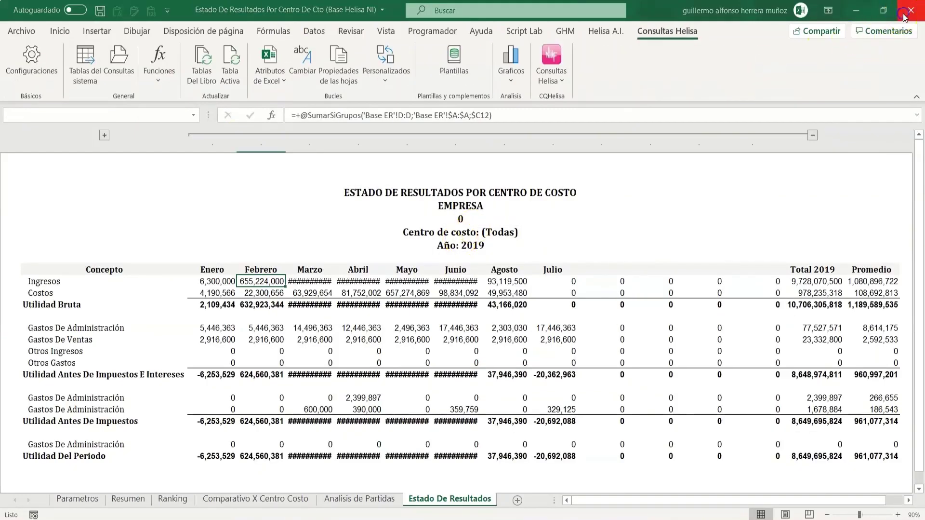
left_click(454, 286)
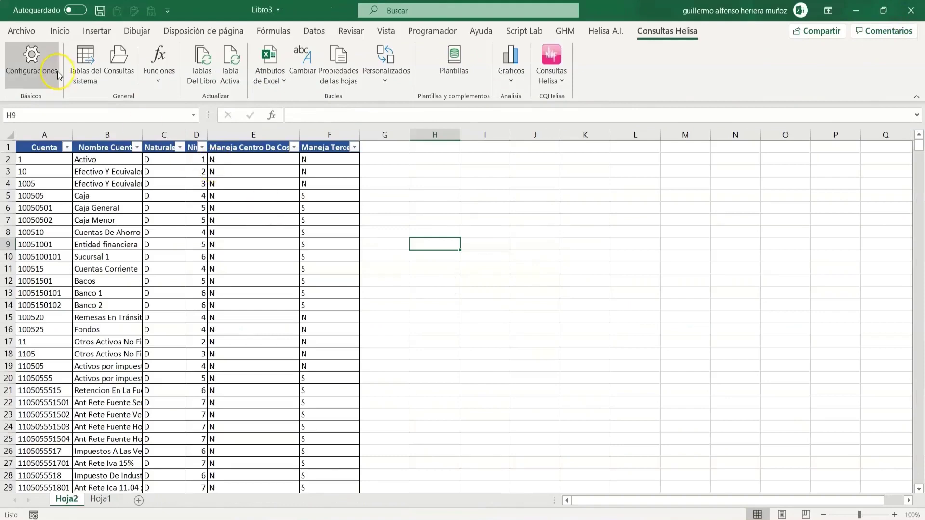
left_click(911, 10)
left_click(462, 282)
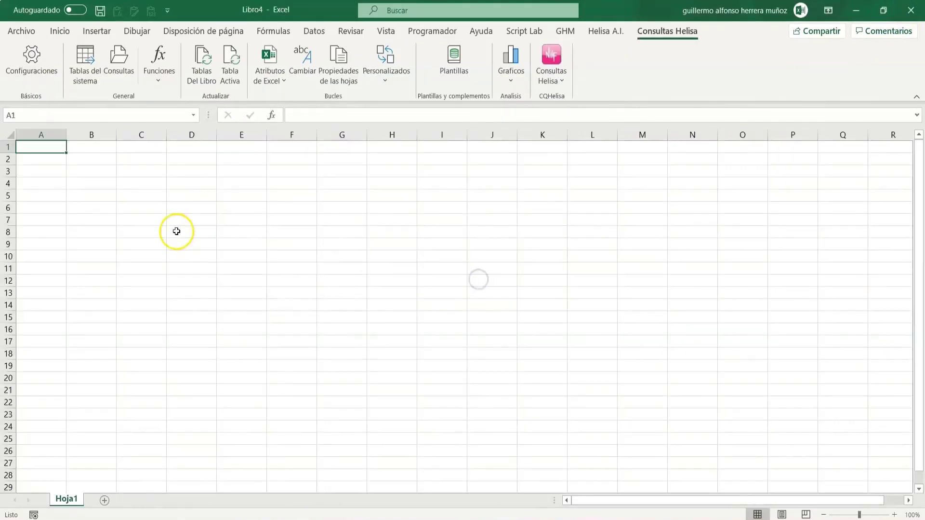
Review the Otros Formatos options in the query design settings of the general parameters.
left_click(47, 62)
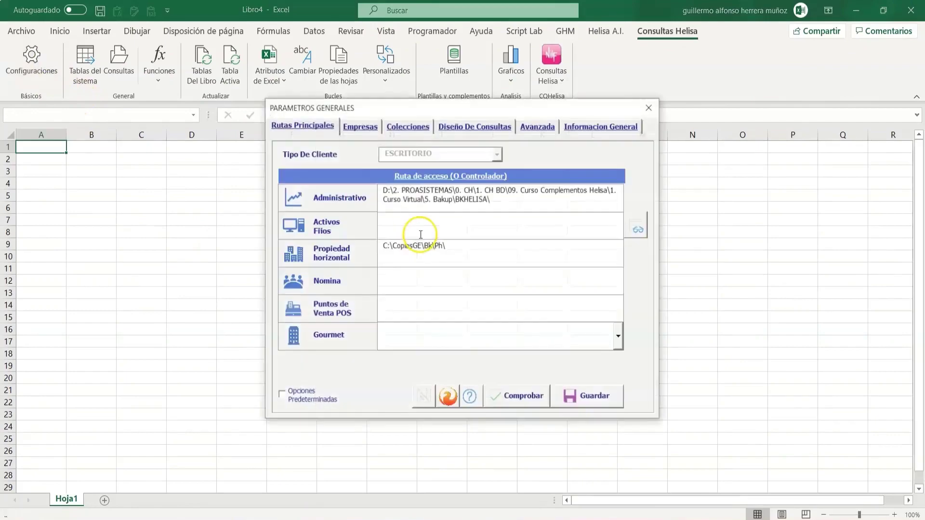
left_click(444, 127)
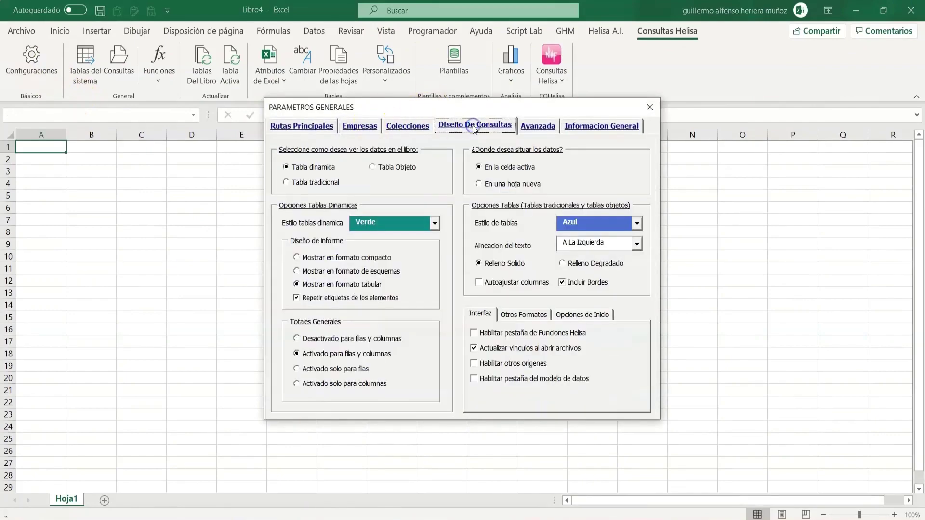
left_click(527, 314)
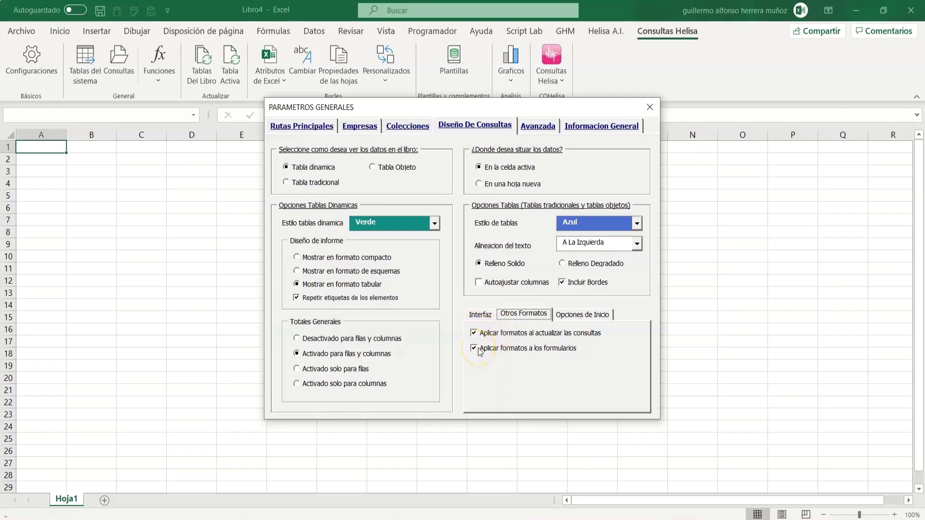
Set Estilo de tablas to Negro, save the configuration and check the colour applied to the Consultas form.
left_click(637, 223)
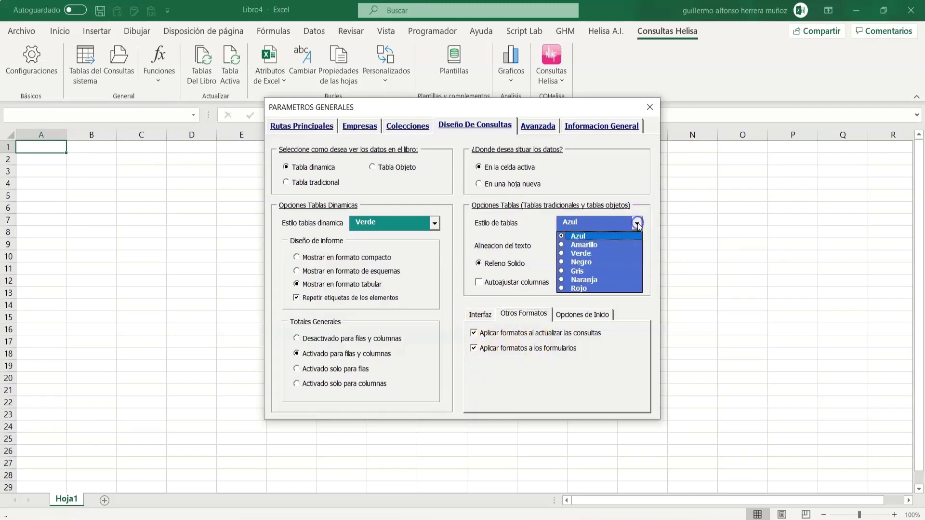
left_click(583, 262)
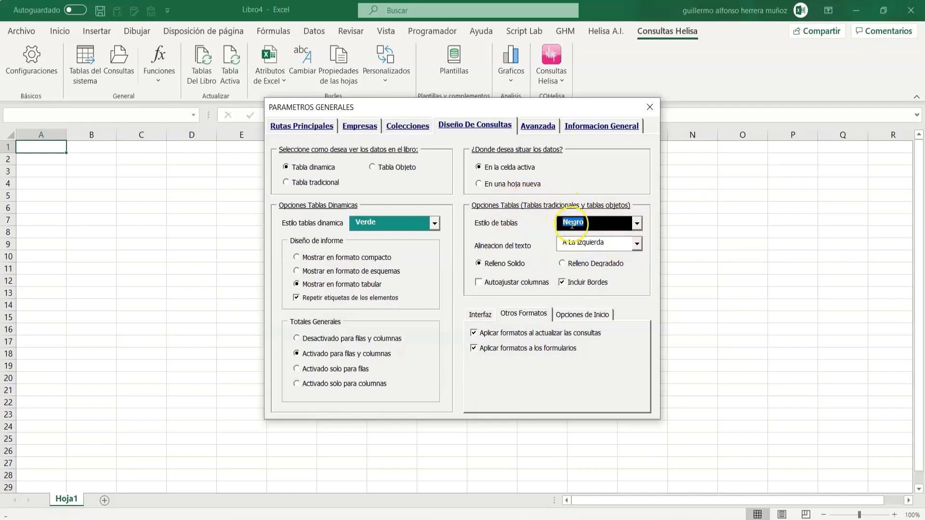
left_click(650, 107)
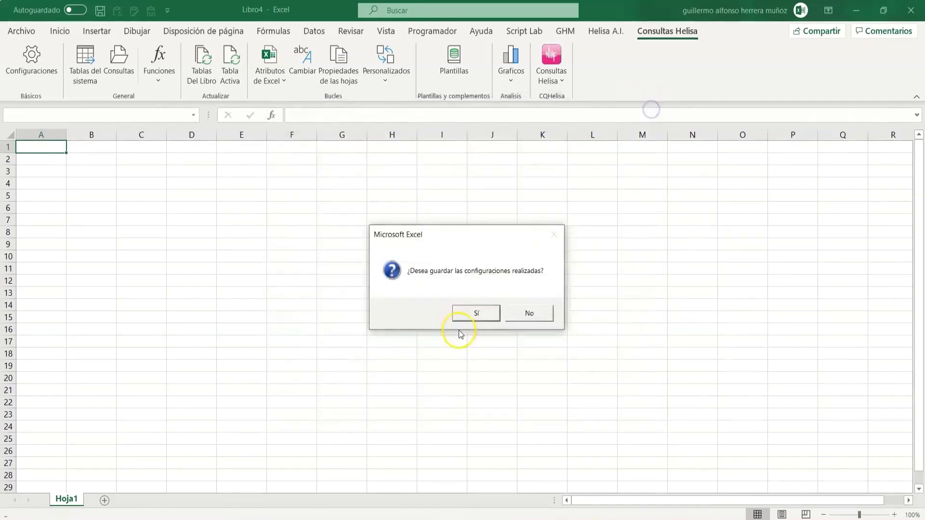
left_click(477, 316)
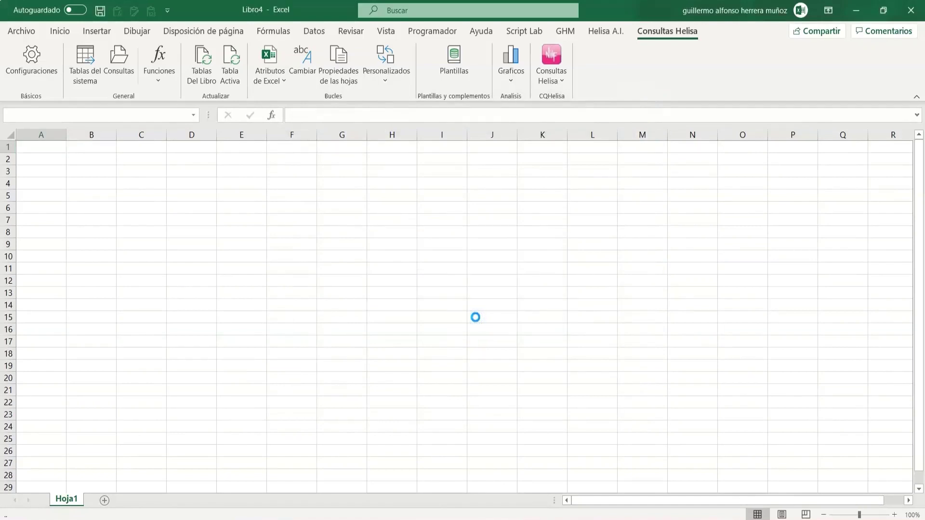
left_click(495, 313)
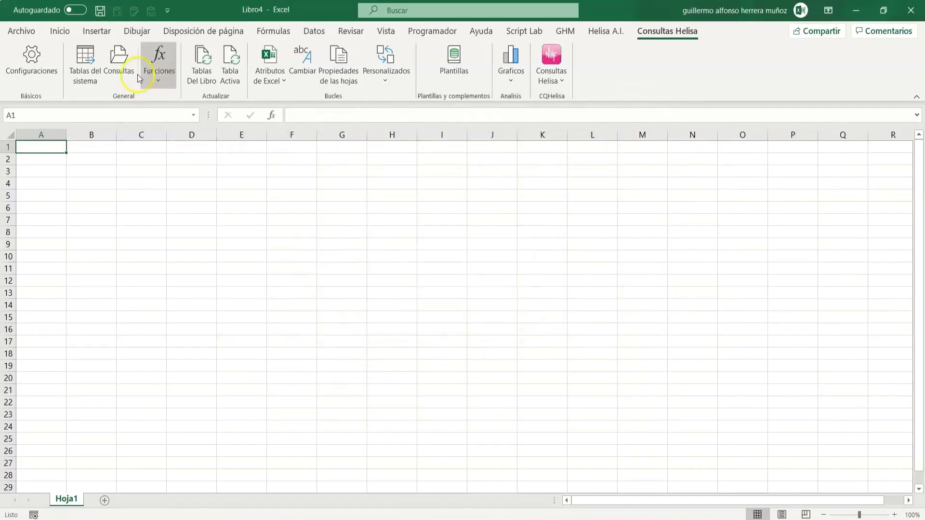
left_click(120, 70)
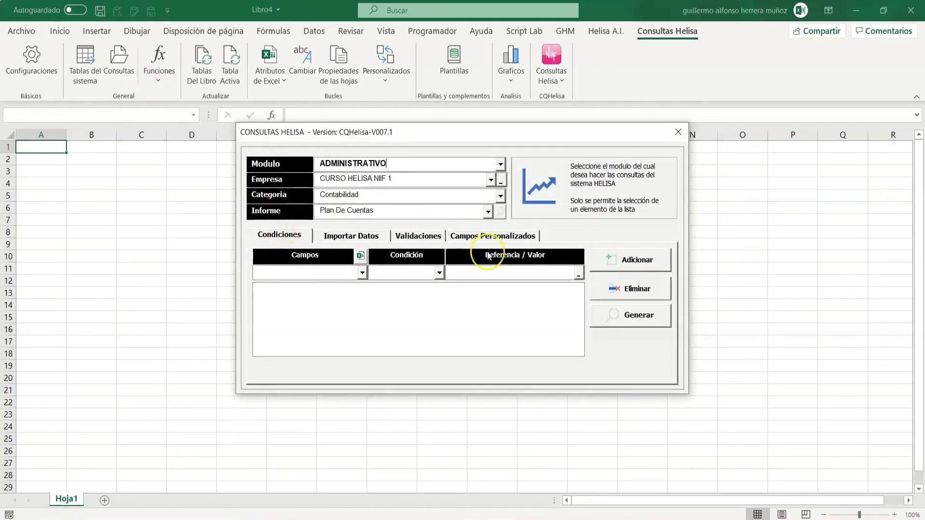
left_click(677, 132)
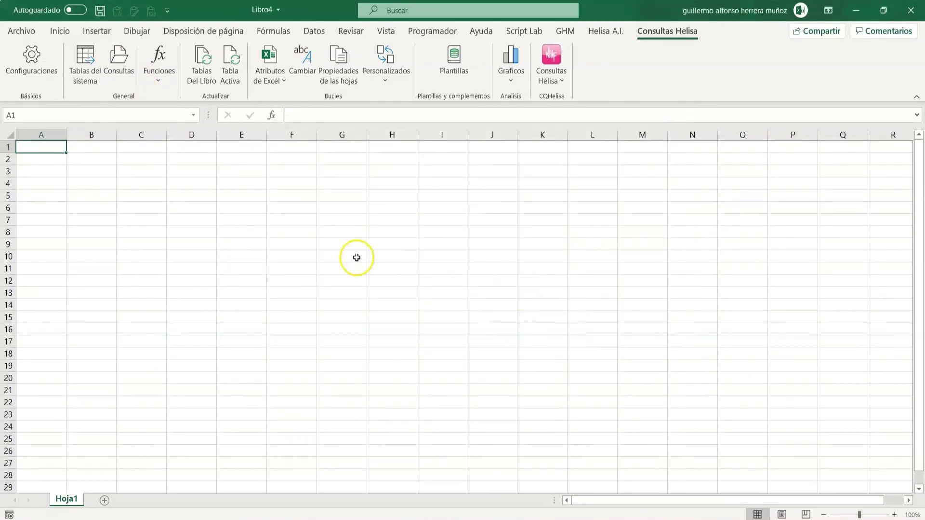
Set Estilo de tablas to Rojo in the query design, save the configuration and check the Consultas form's colour.
left_click(20, 61)
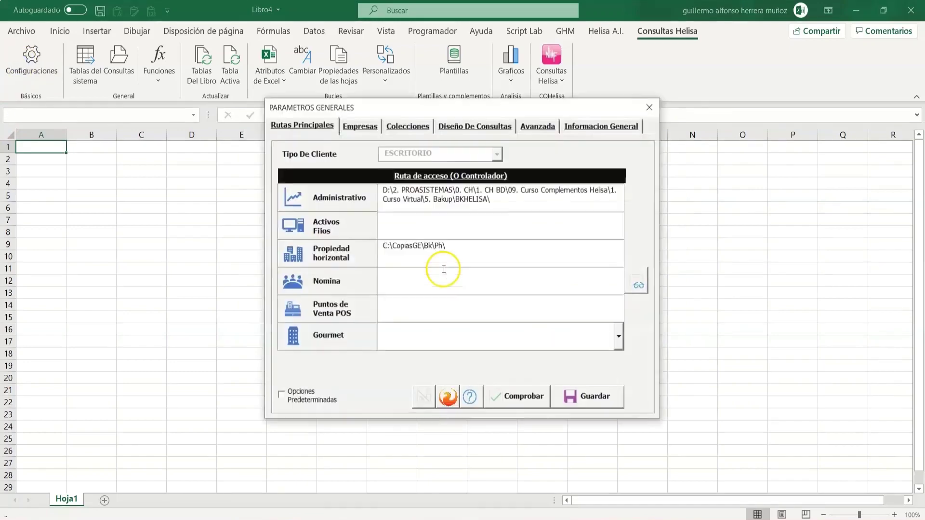
left_click(460, 125)
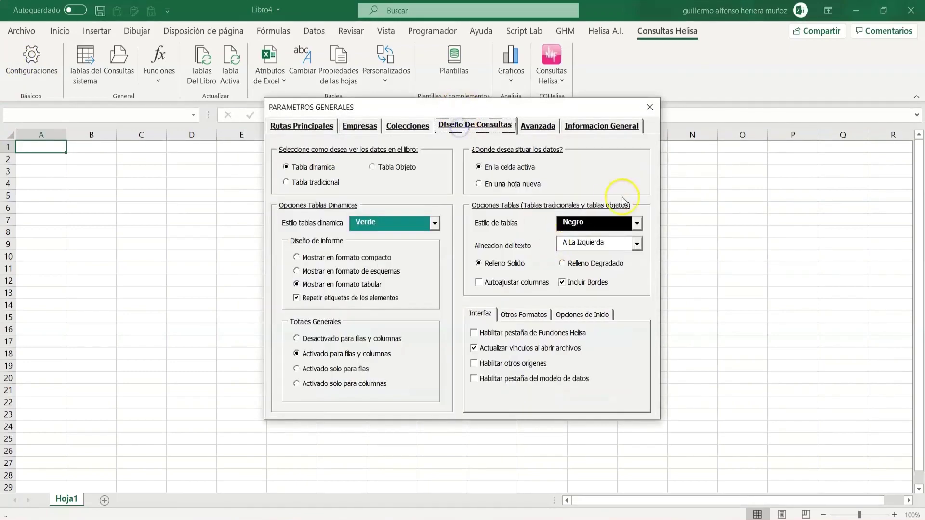
left_click(636, 223)
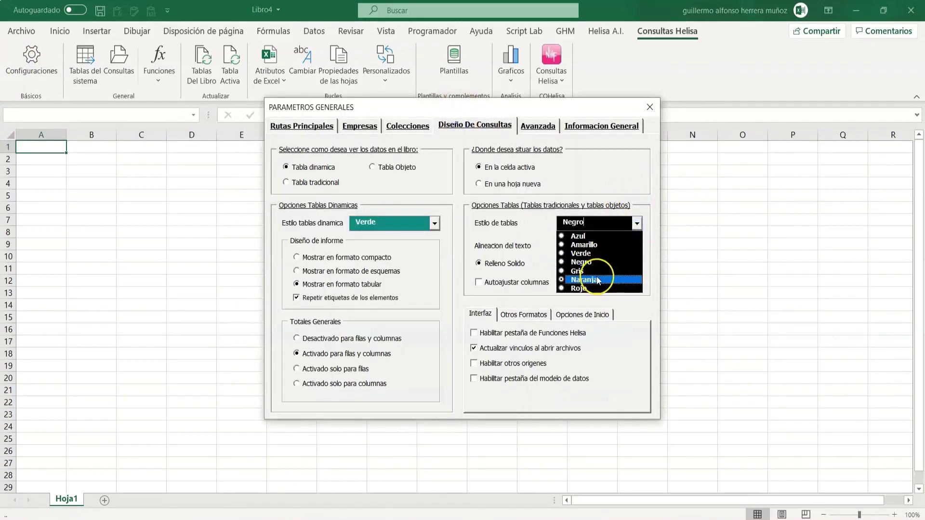
left_click(581, 288)
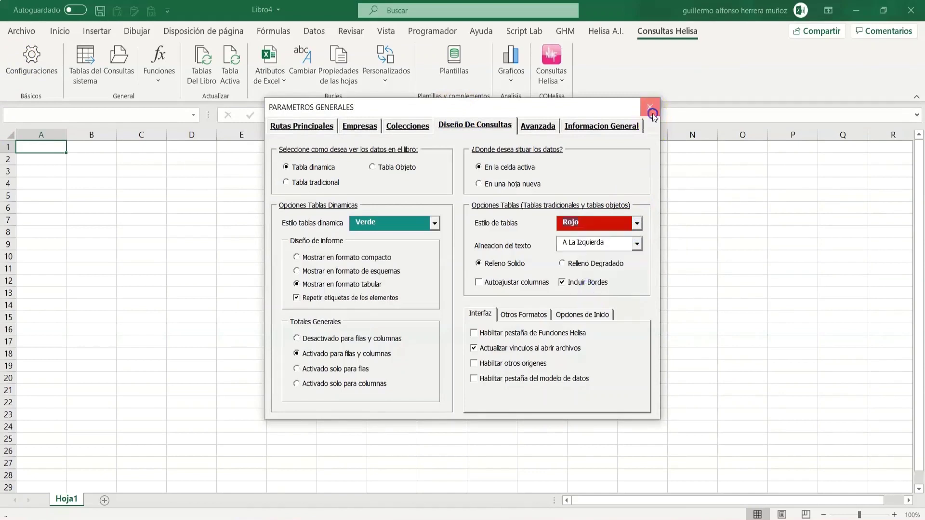
left_click(653, 115)
left_click(486, 314)
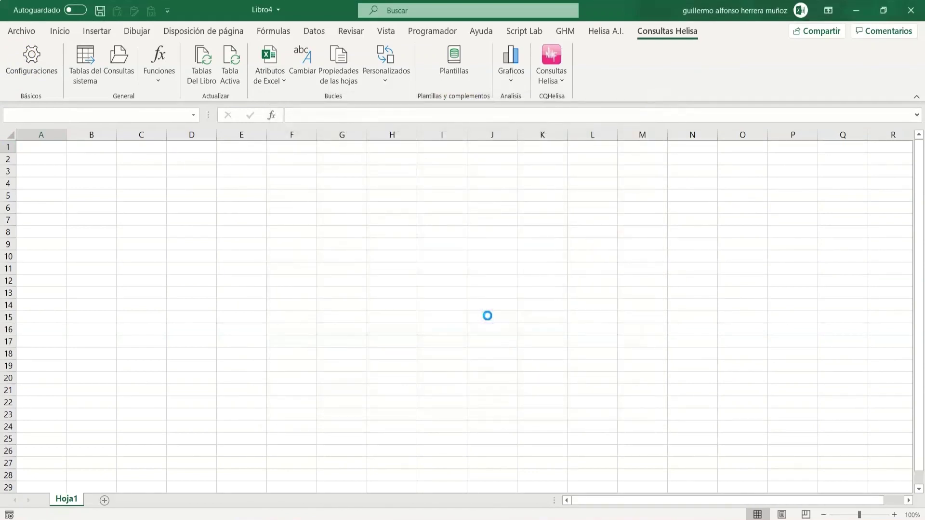
left_click(491, 314)
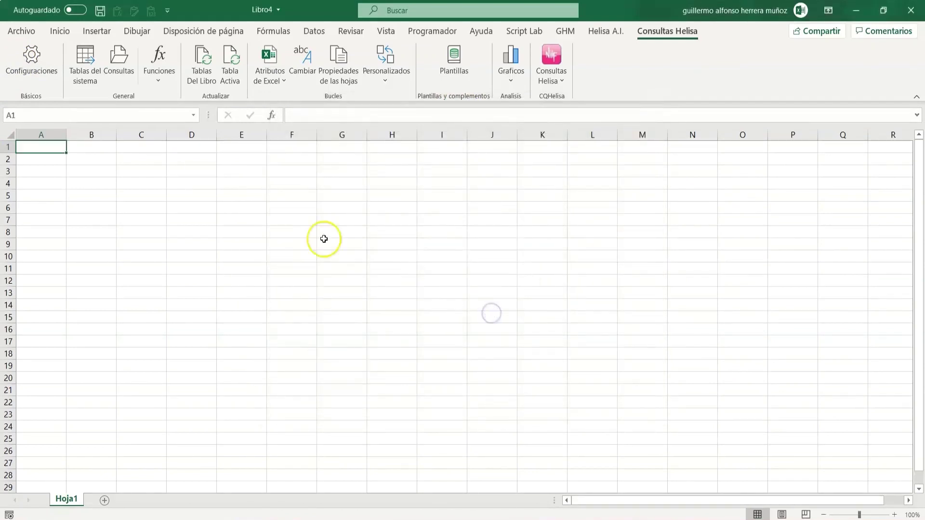
left_click(122, 70)
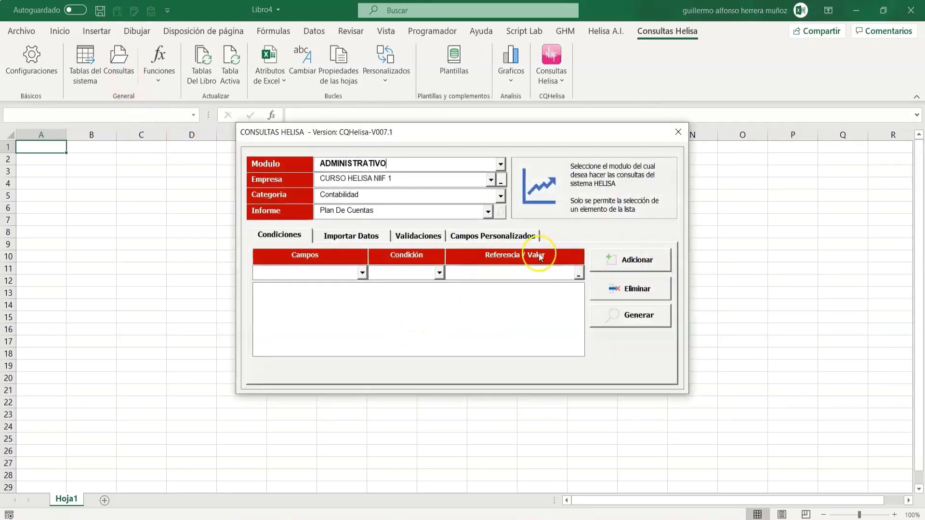
left_click(679, 132)
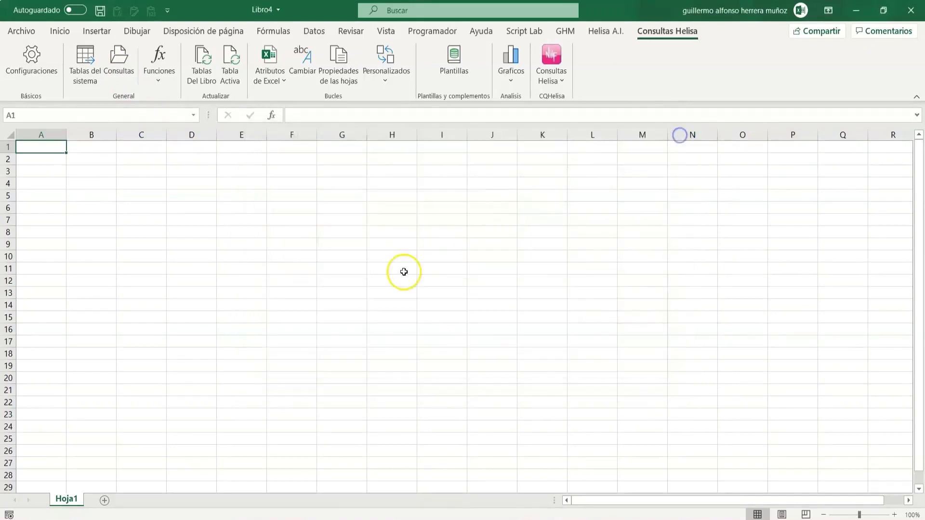
Disable Aplicar formatos a los formularios in the query design's Otros Formatos options and save the configuration.
left_click(30, 61)
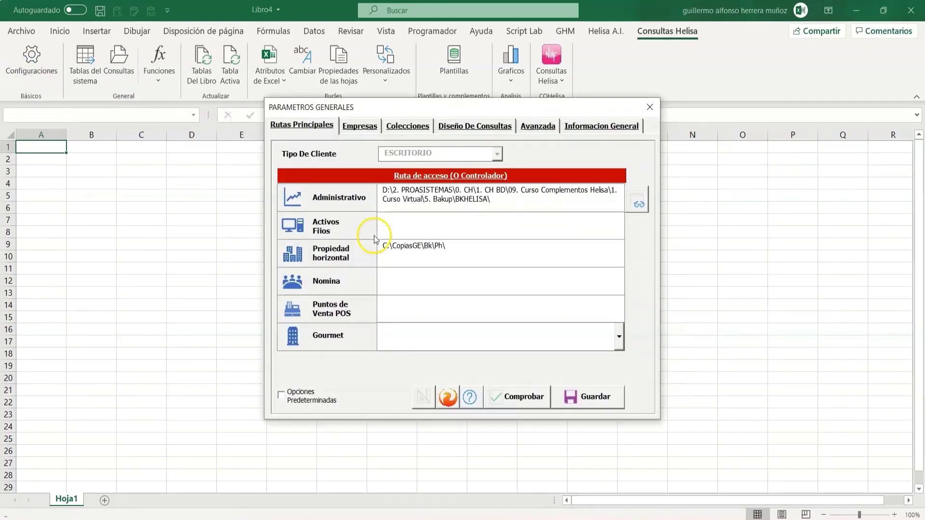
left_click(458, 126)
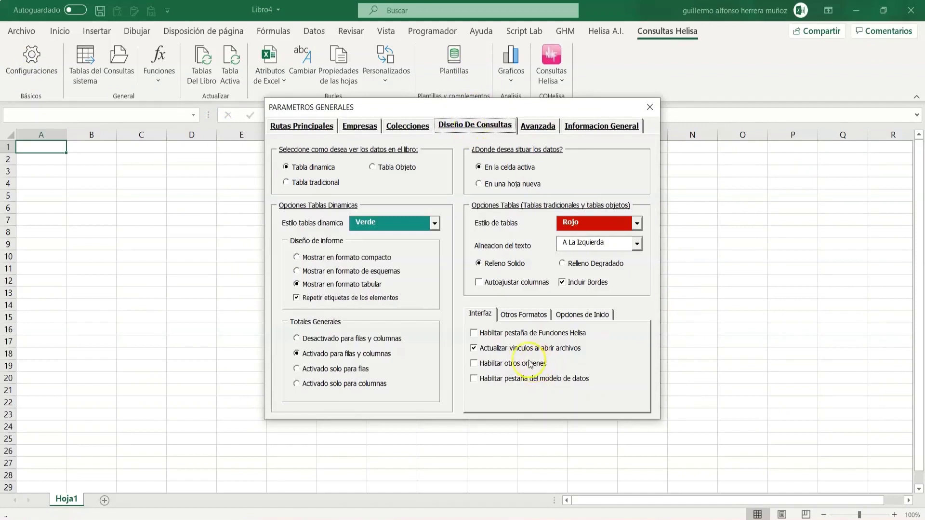
left_click(523, 314)
left_click(474, 349)
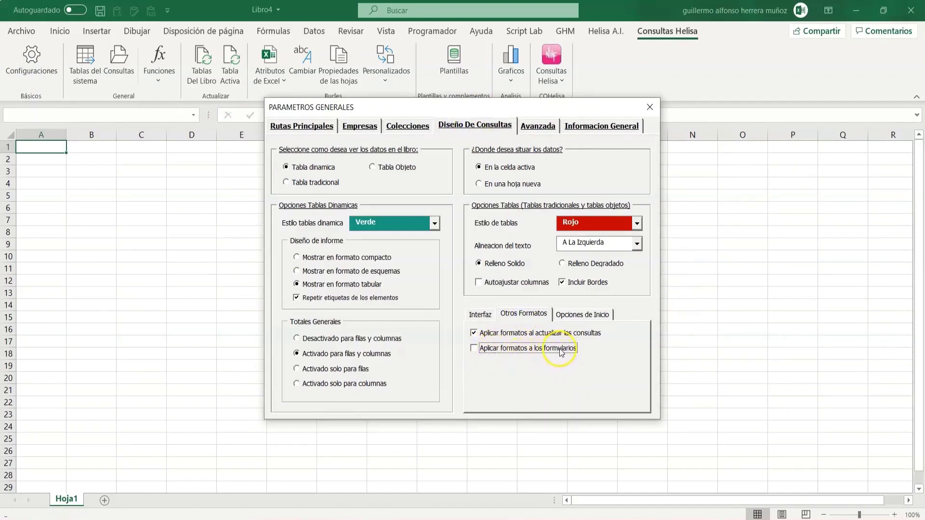
left_click(650, 107)
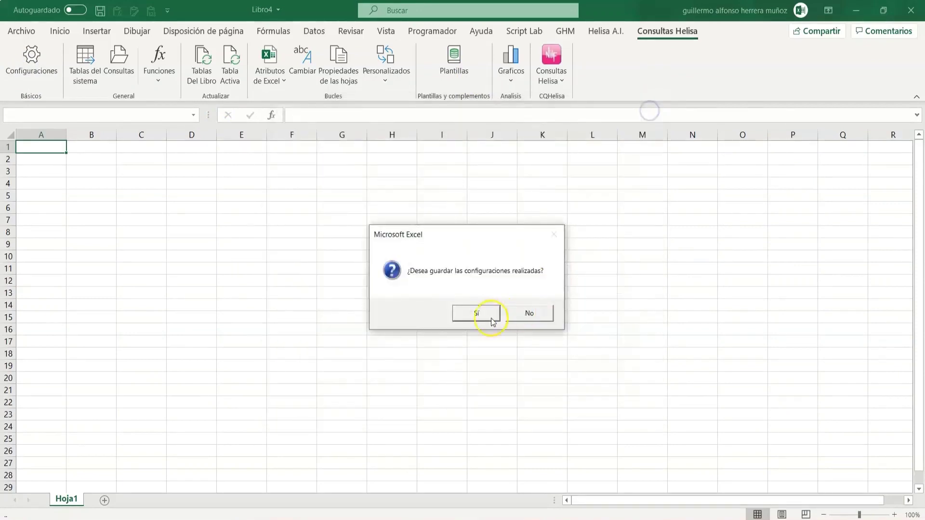
left_click(492, 322)
left_click(500, 313)
left_click(491, 318)
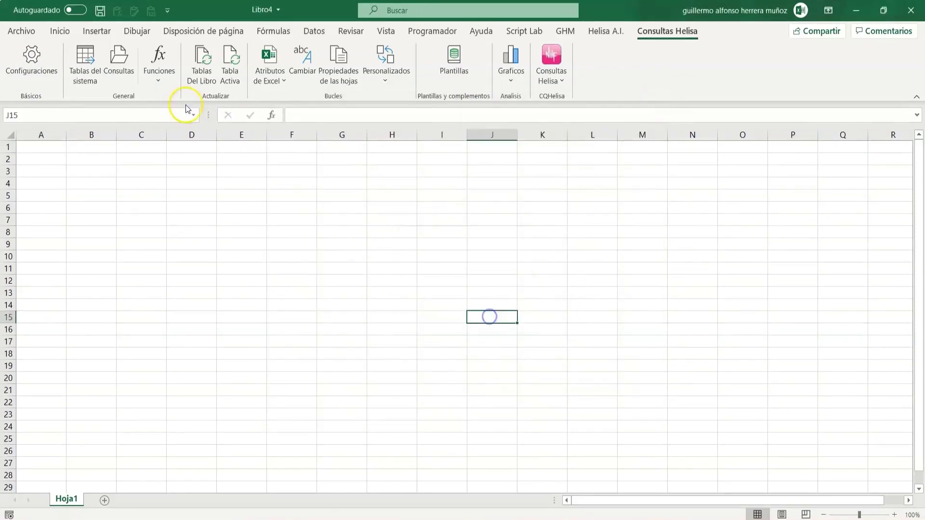
Open the Consultas form to check its colour, close it and return to cell A1.
left_click(116, 72)
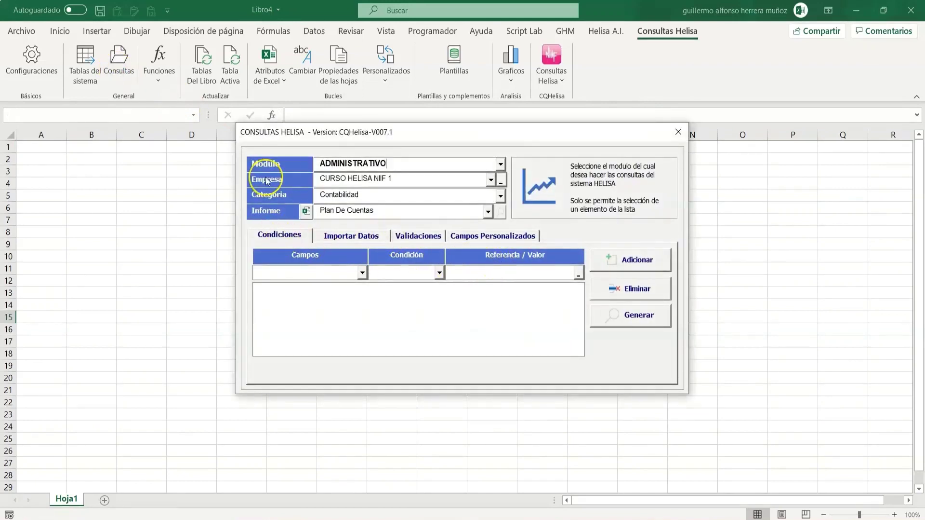
left_click(677, 136)
left_click(119, 184)
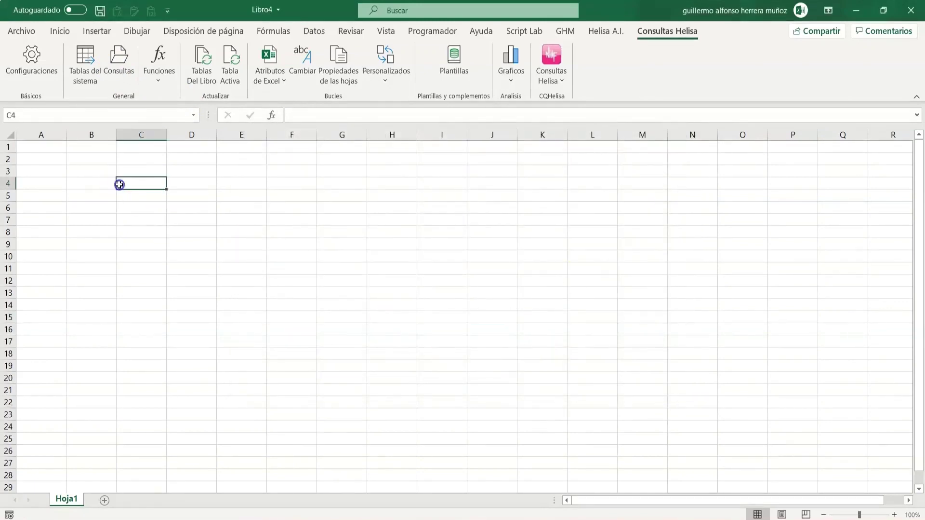
left_click(26, 147)
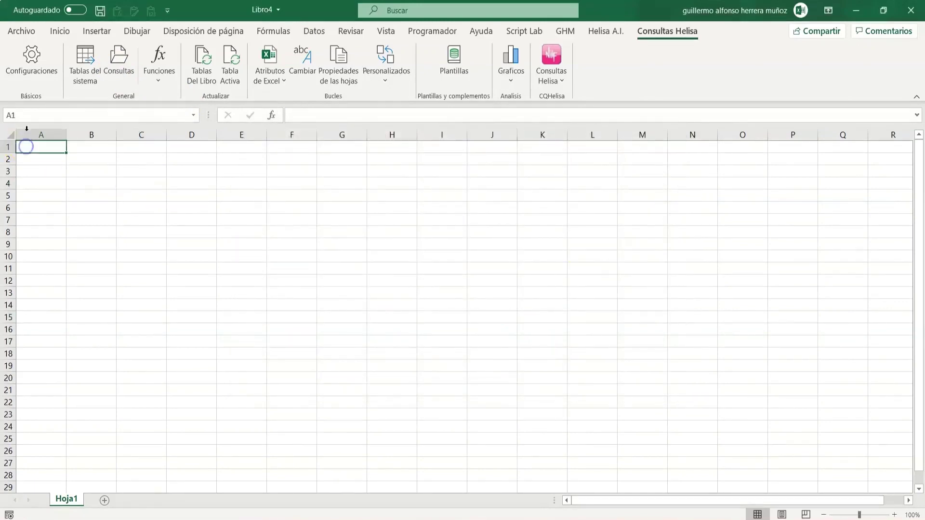
Enable Mostrar pantalla de inicio and Abrir conexiones al iniciar Excel in the query design's startup options and save the configuration.
left_click(32, 67)
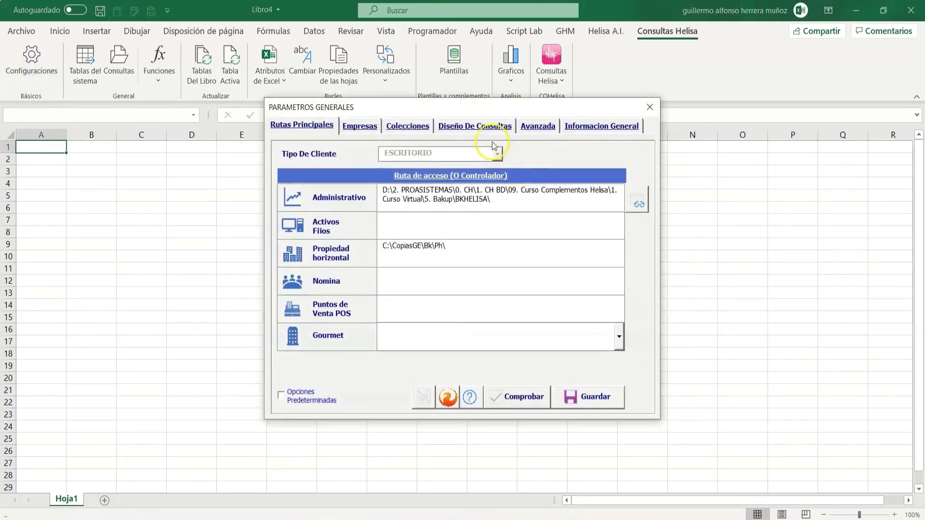
left_click(478, 128)
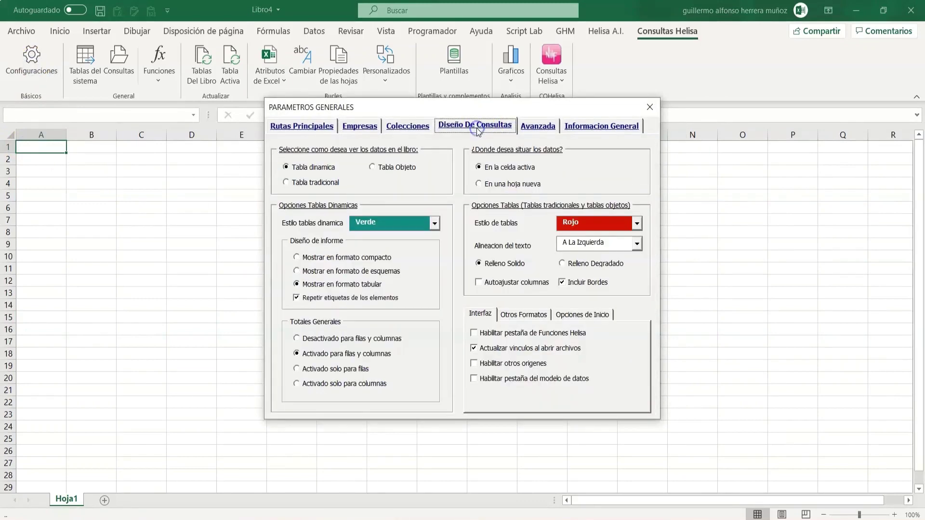
left_click(541, 314)
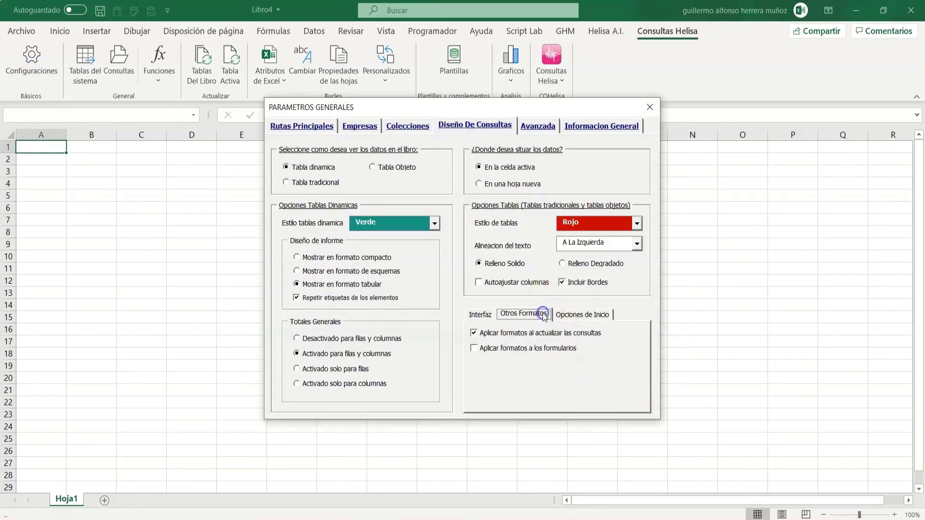
left_click(581, 313)
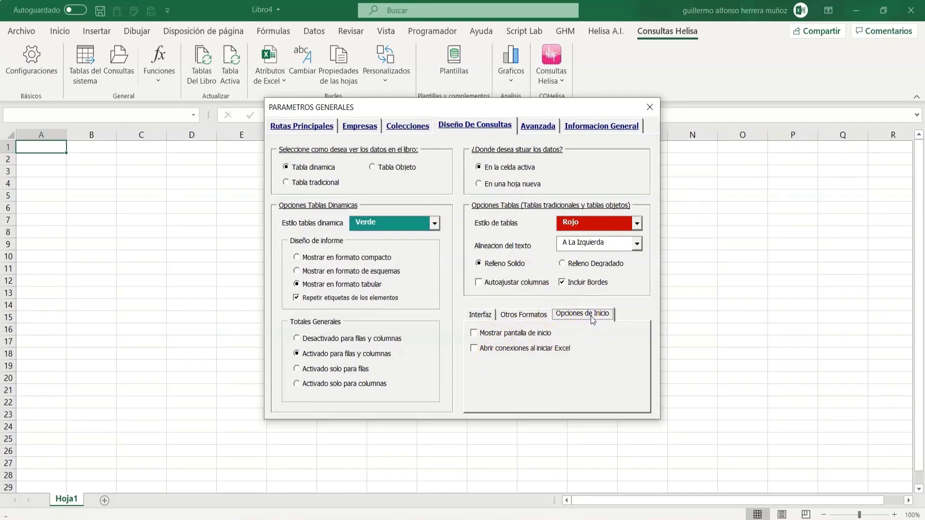
left_click(477, 340)
left_click(474, 333)
left_click(540, 334)
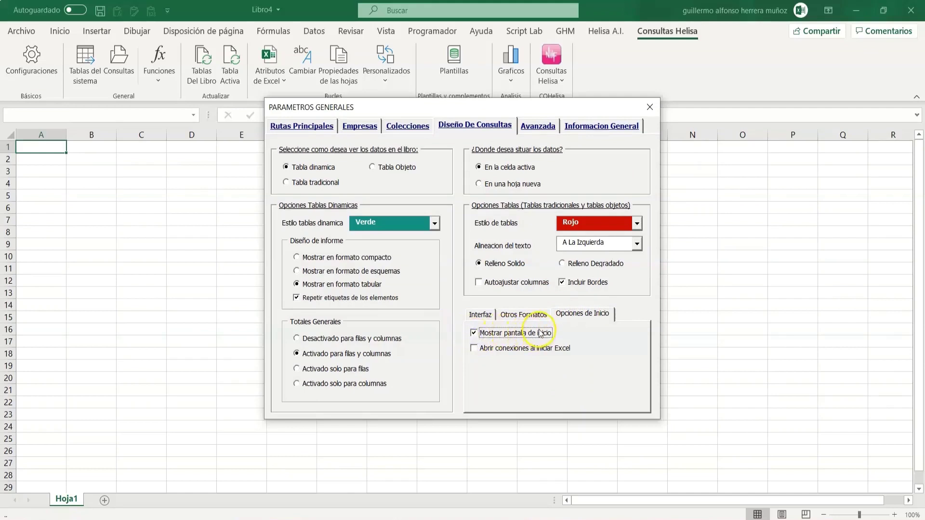
left_click(474, 347)
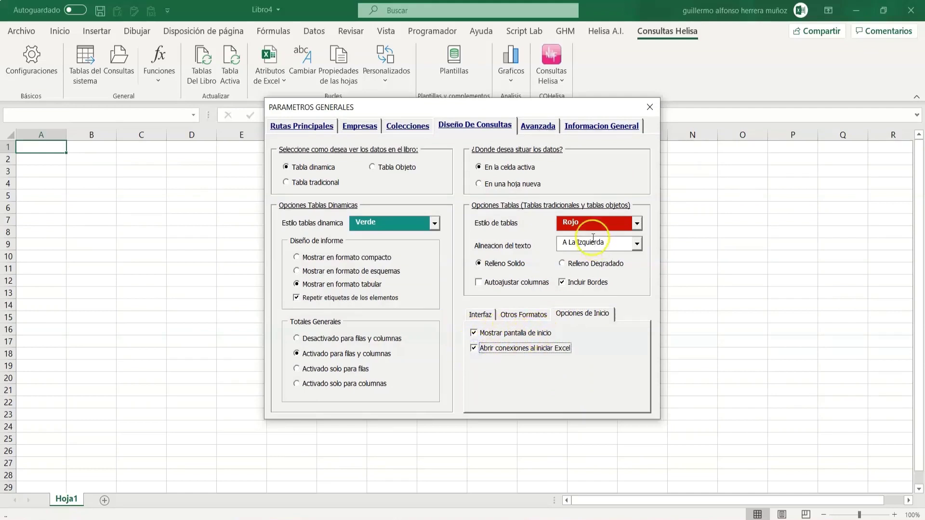
left_click(649, 106)
left_click(477, 313)
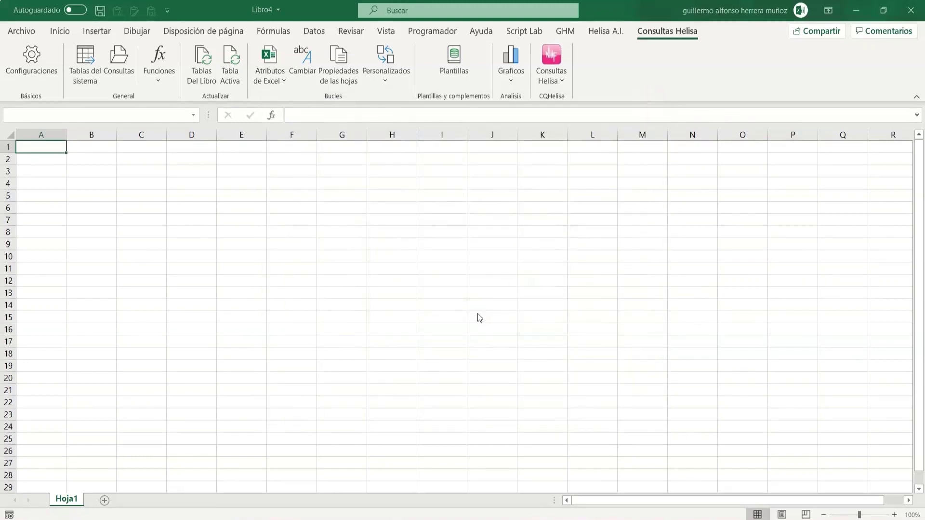
left_click(487, 315)
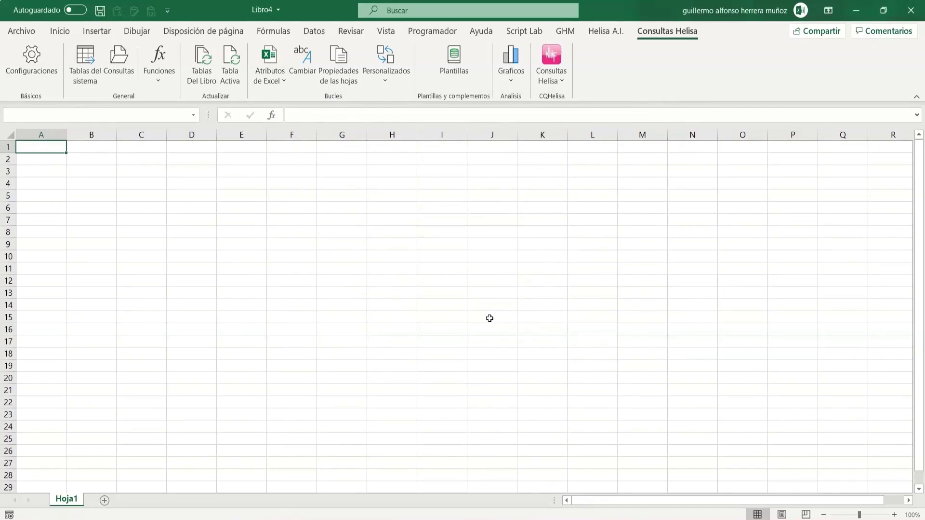
Close Libro4 without saving along with the blank workbooks, and reopen Excel, cancelling the connection credentials prompt.
left_click(917, 13)
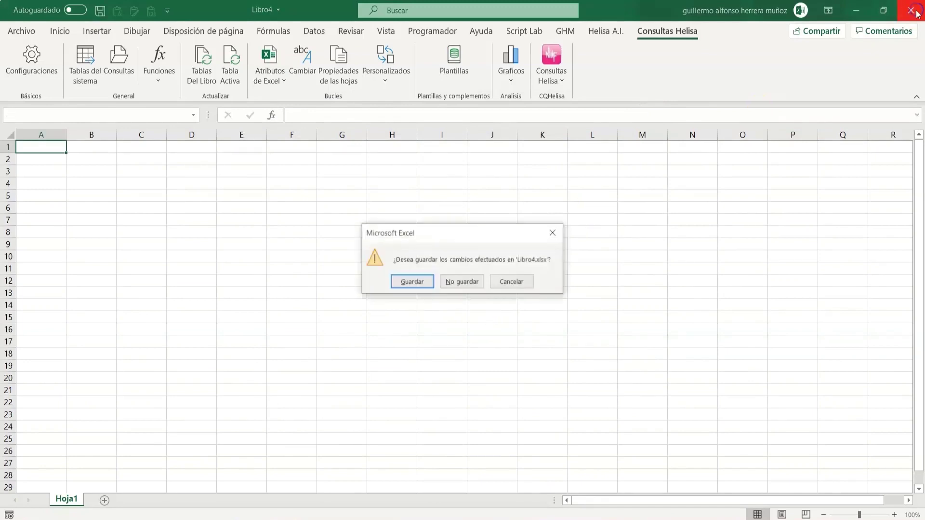
left_click(468, 280)
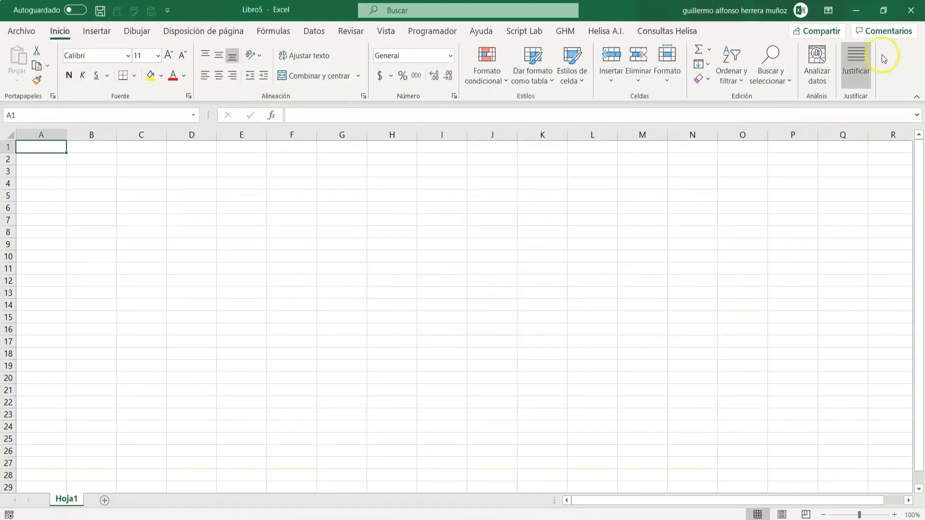
left_click(911, 10)
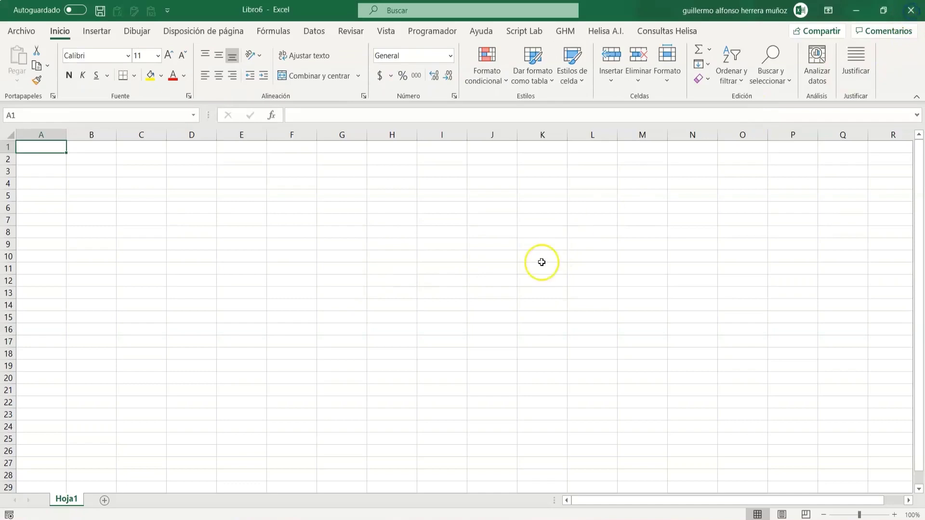
left_click(490, 256)
left_click(912, 9)
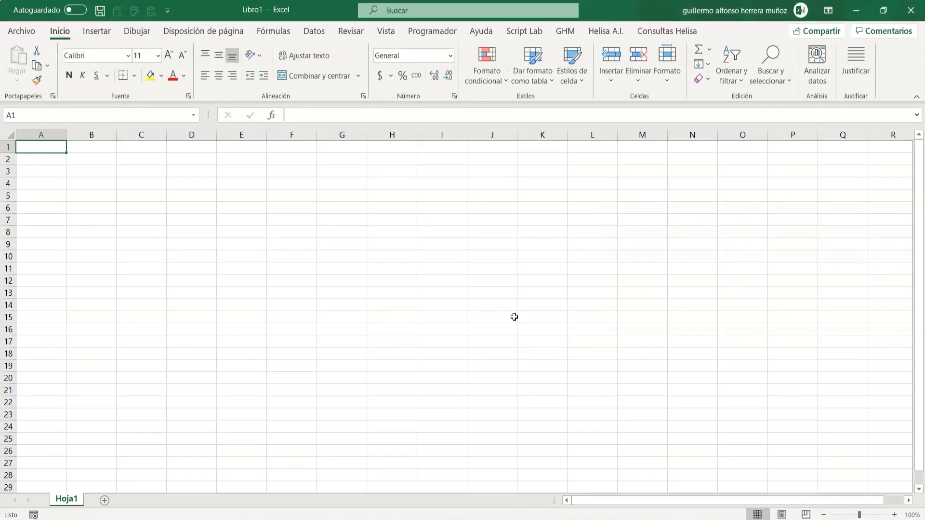
left_click(224, 208)
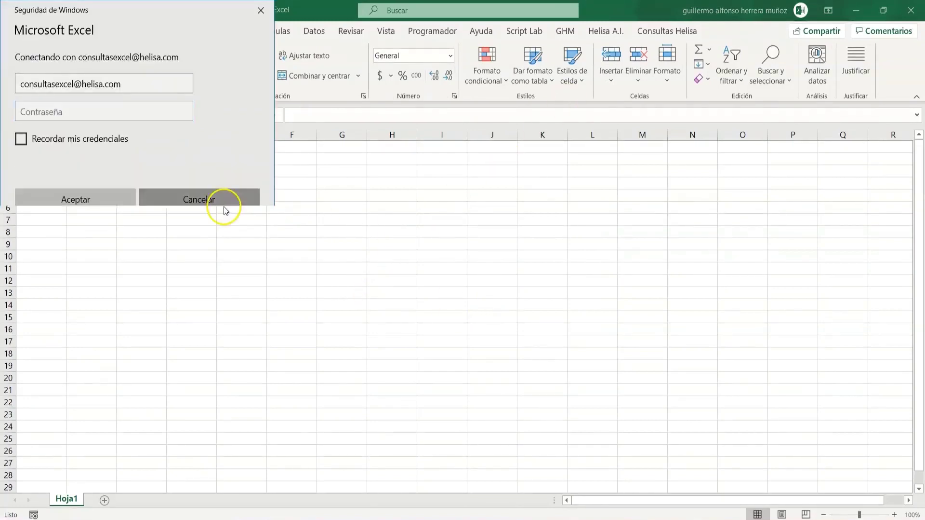
Disable Abrir conexiones al iniciar Excel and Mostrar pantalla de inicio in the query design's startup options and save the configuration.
left_click(672, 34)
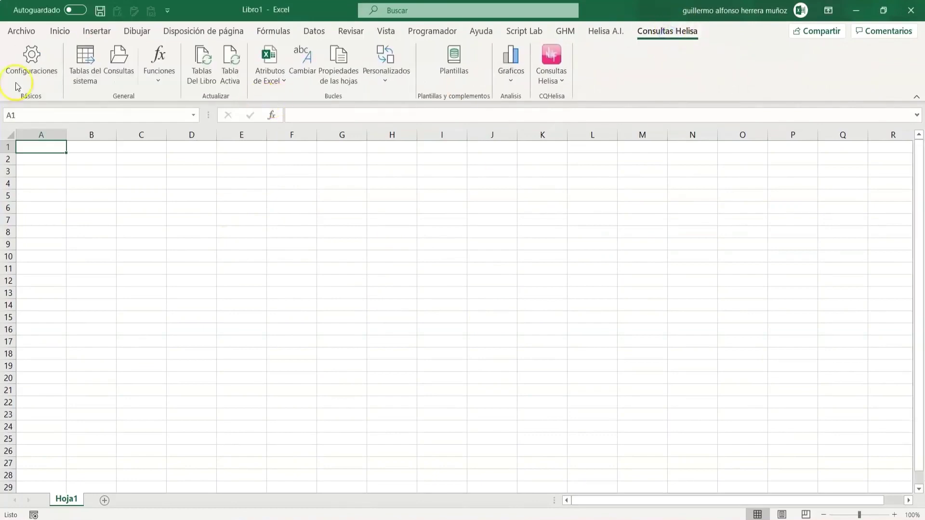
left_click(25, 71)
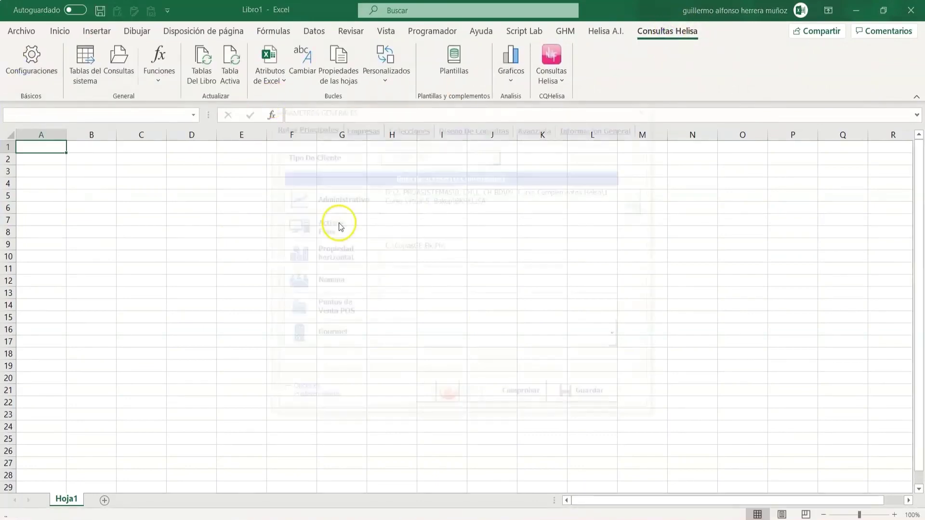
left_click(475, 125)
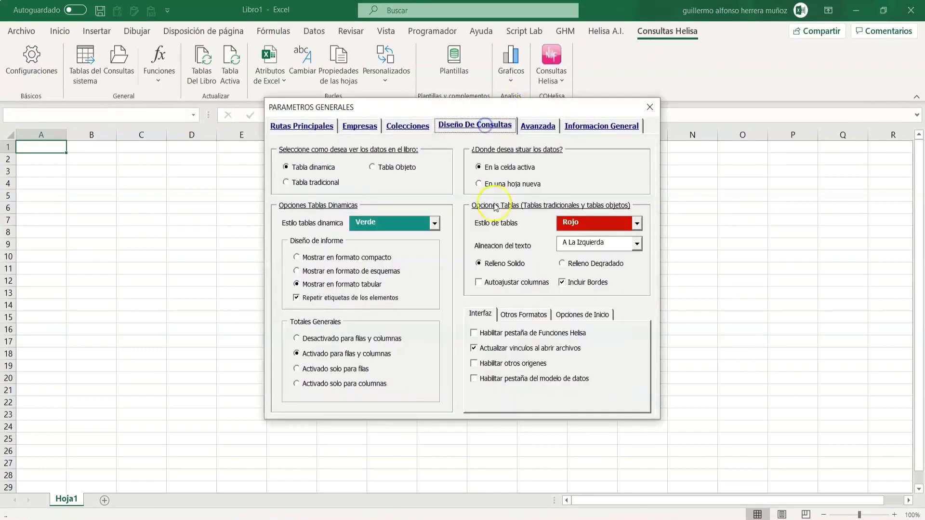
left_click(563, 313)
left_click(482, 338)
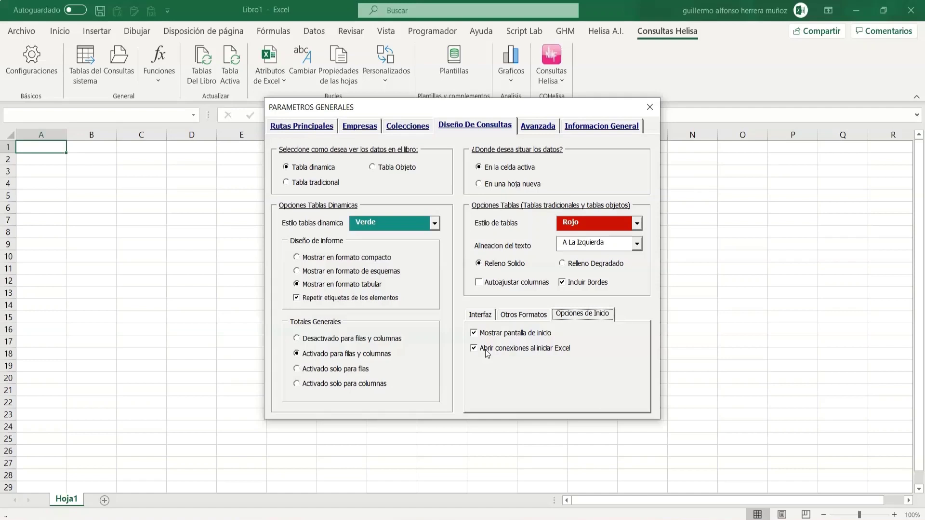
left_click(486, 349)
left_click(495, 338)
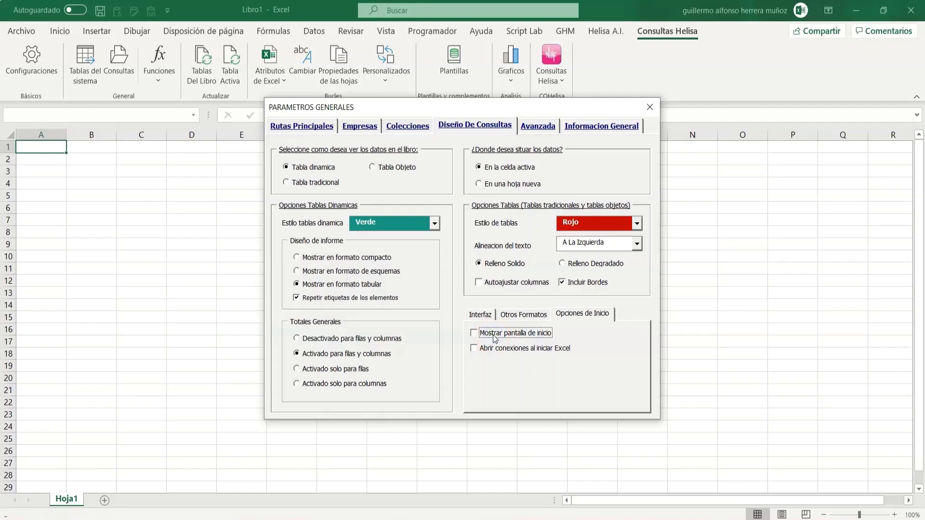
left_click(650, 107)
left_click(471, 313)
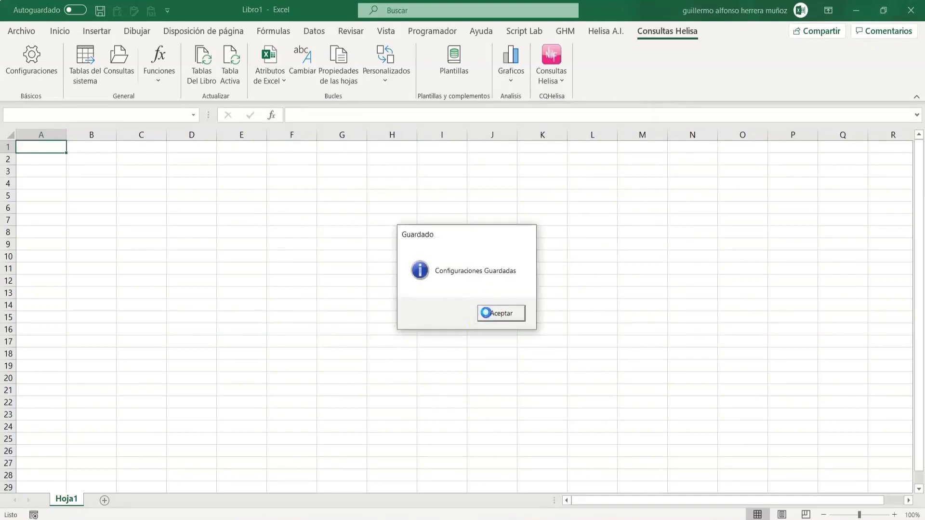
left_click(484, 313)
Restart Excel to test the startup options, and cancel the connection credentials prompt.
left_click(914, 13)
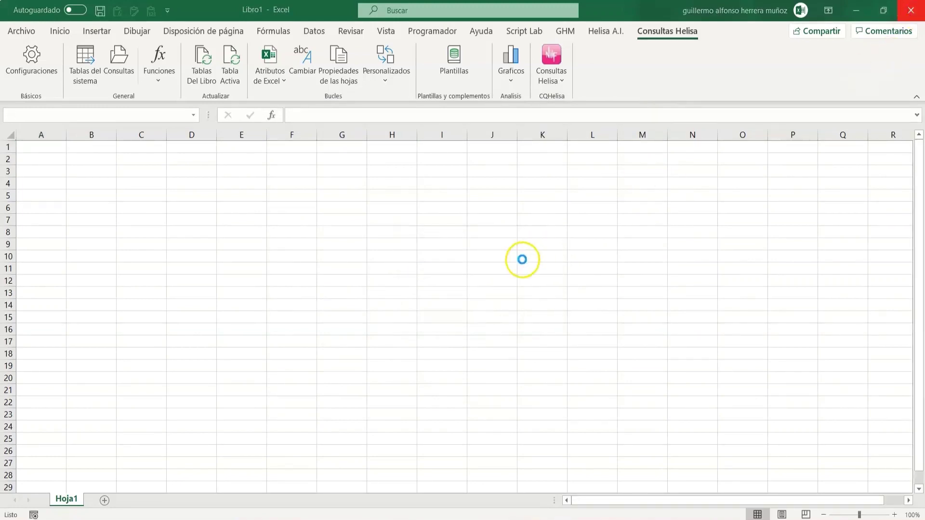
left_click(511, 338)
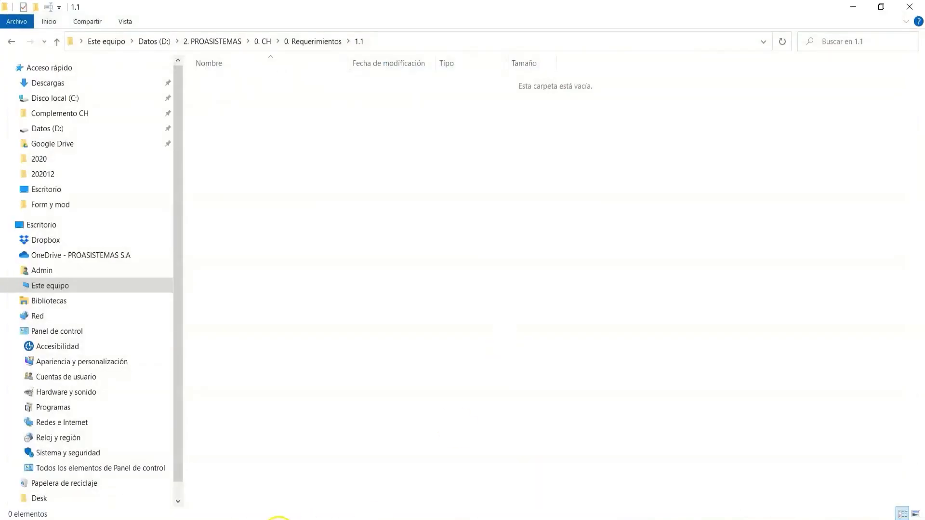
left_click(289, 517)
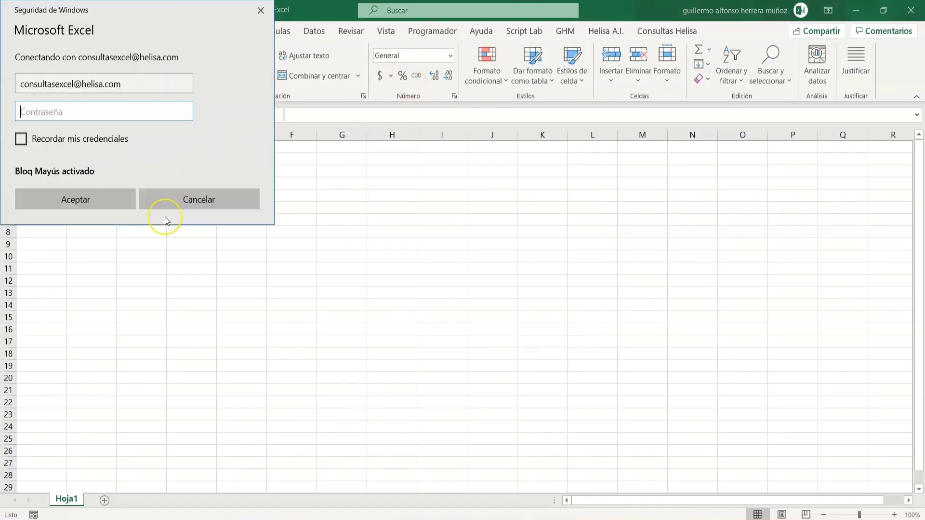
left_click(188, 199)
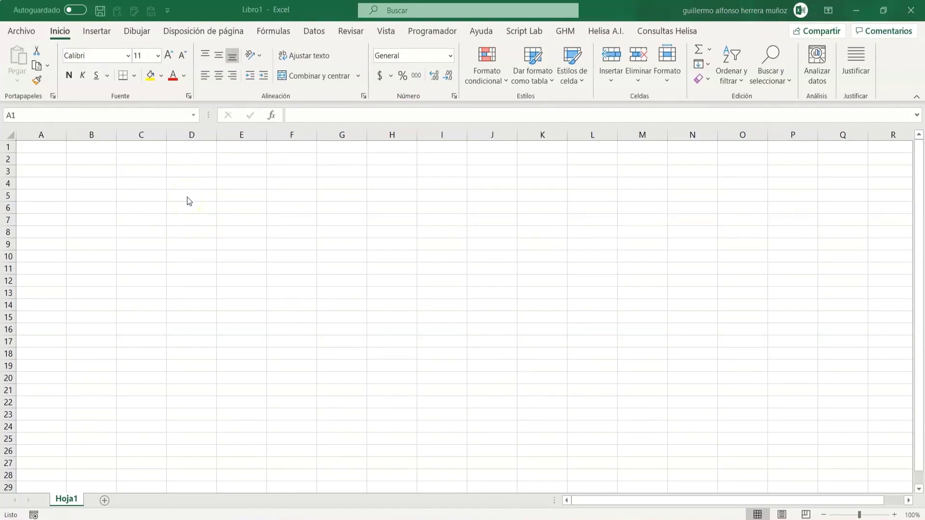
Review the Diseño De Consultas settings in the general parameters and save the configuration.
left_click(665, 20)
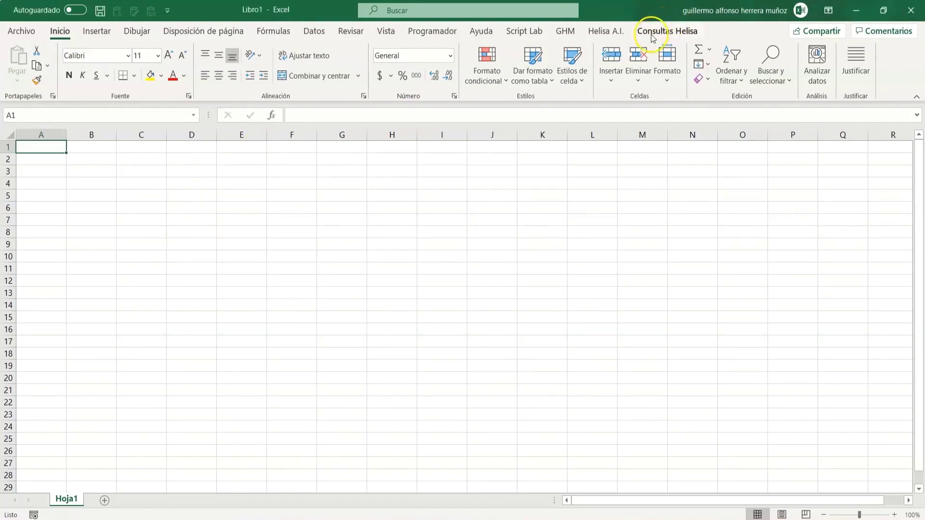
left_click(548, 10)
left_click(667, 31)
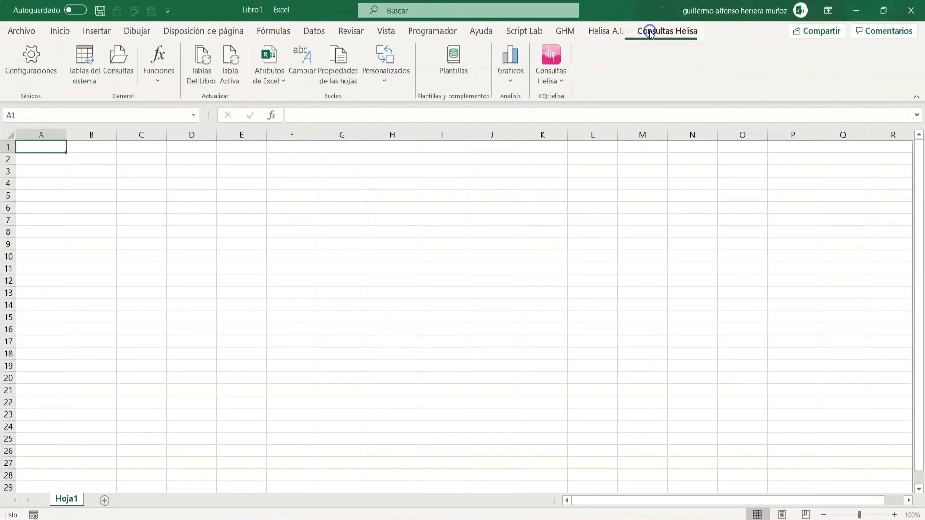
left_click(30, 77)
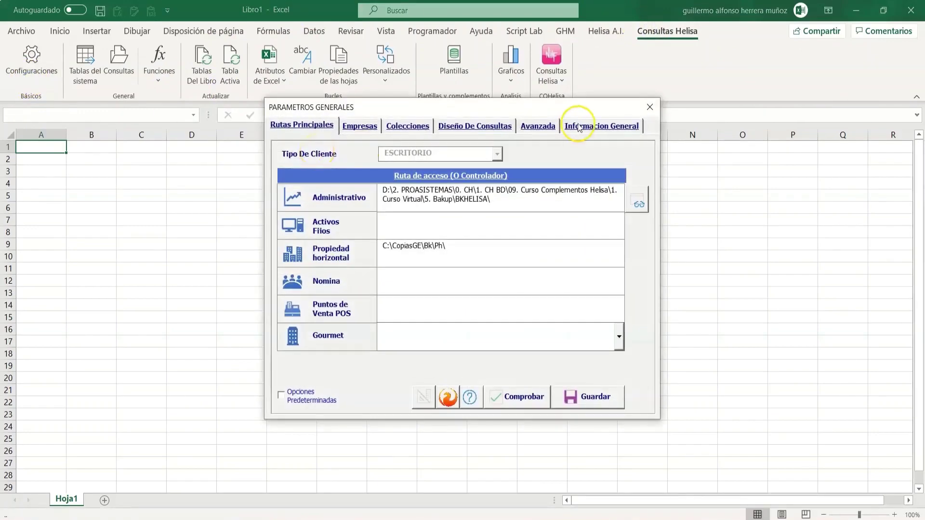
left_click(498, 127)
left_click(388, 226)
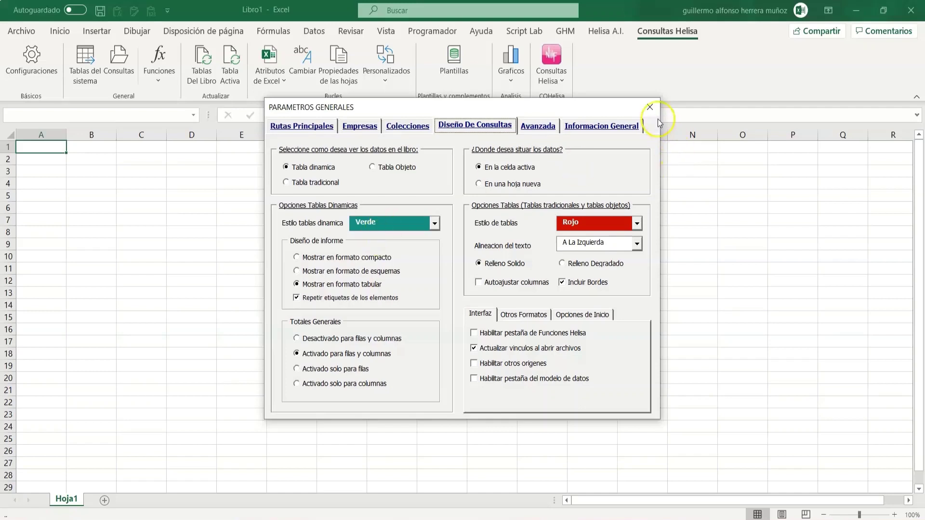
left_click(650, 107)
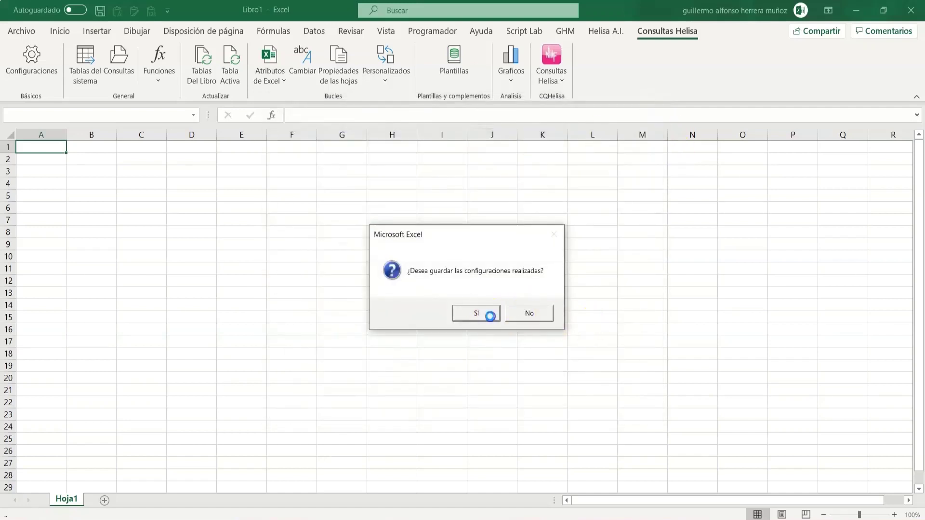
left_click(490, 314)
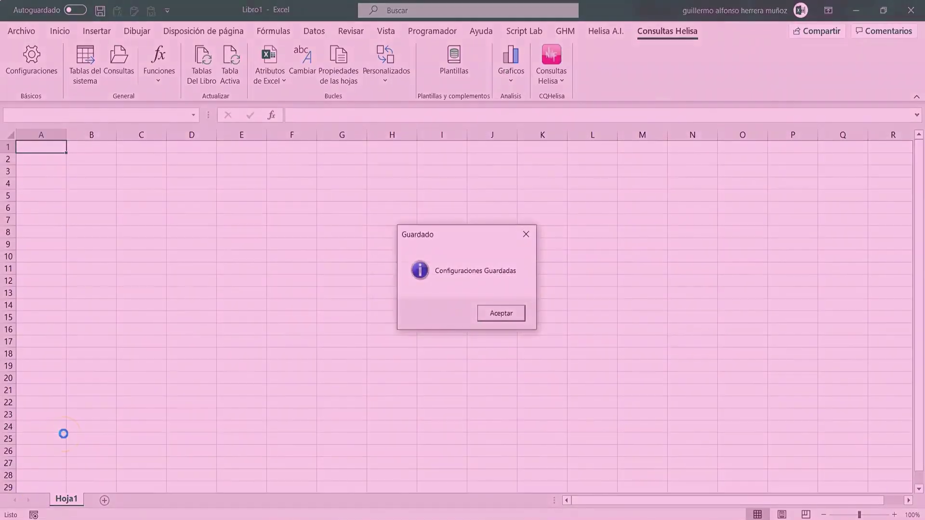